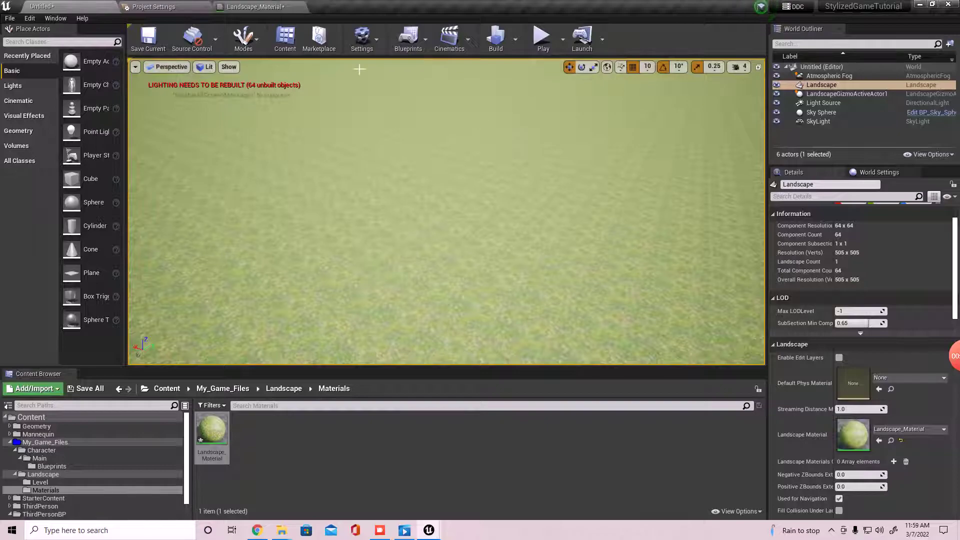
# - Save all unsaved work, choosing My_Game_Files/Landscape/Level as the folder for the untitled level
pyautogui.moveTo(403, 245); pyautogui.dragTo(463, 289, button='right')
pyautogui.moveTo(559, 310); pyautogui.dragTo(434, 260, button='right')
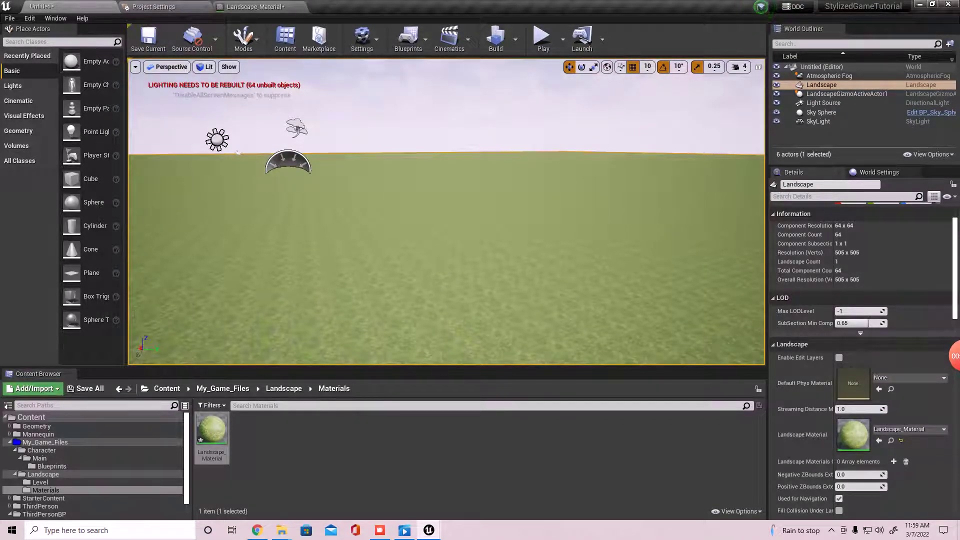
pyautogui.click(10, 18)
pyautogui.moveTo(30, 18)
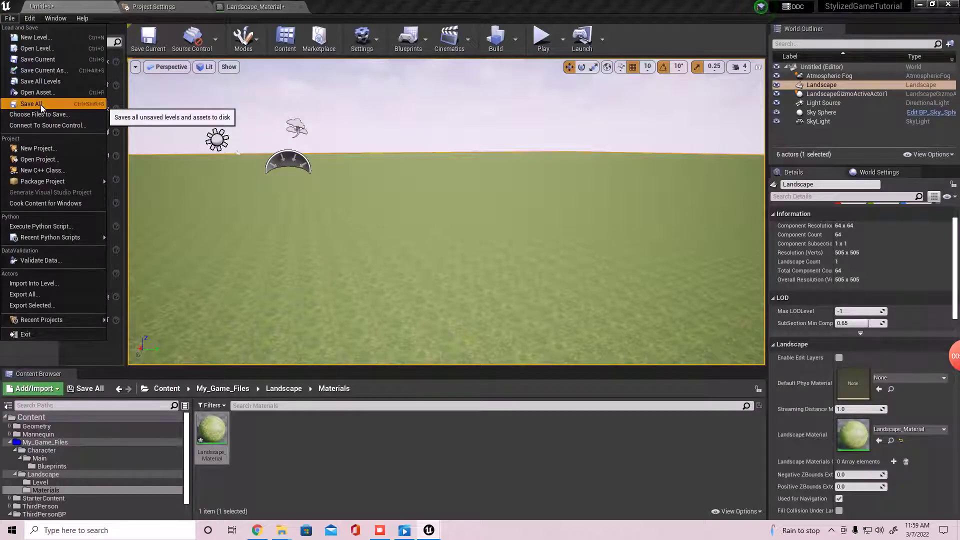
pyautogui.click(31, 104)
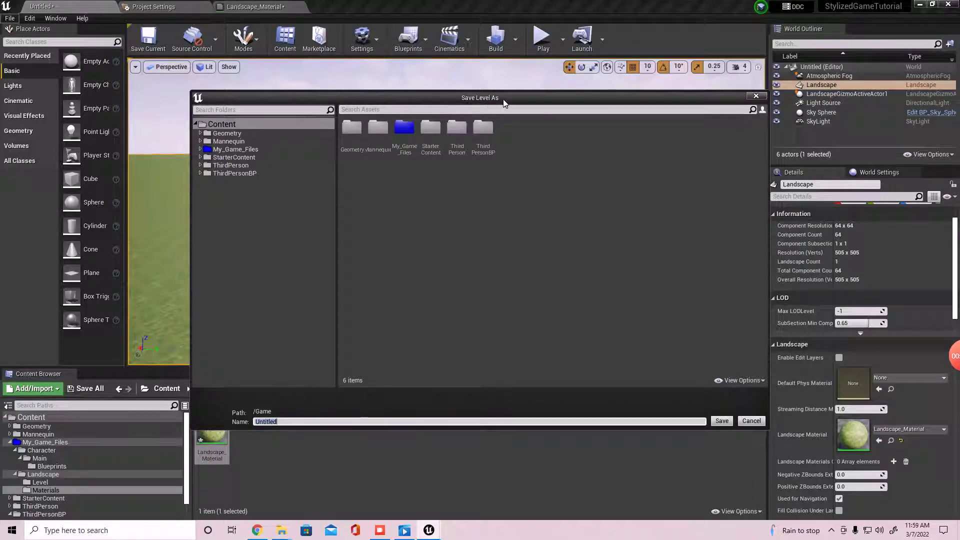
pyautogui.doubleClick(402, 131)
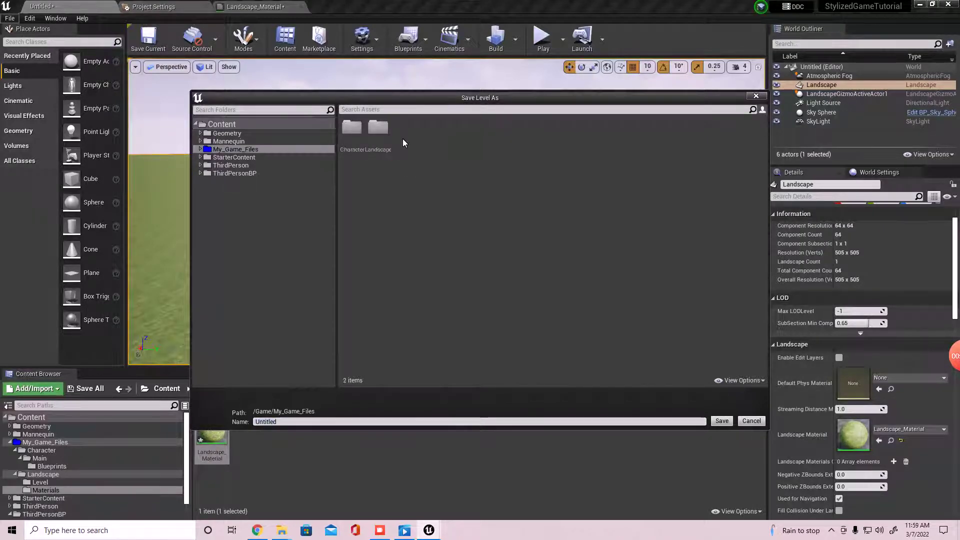
pyautogui.doubleClick(378, 127)
pyautogui.click(353, 131)
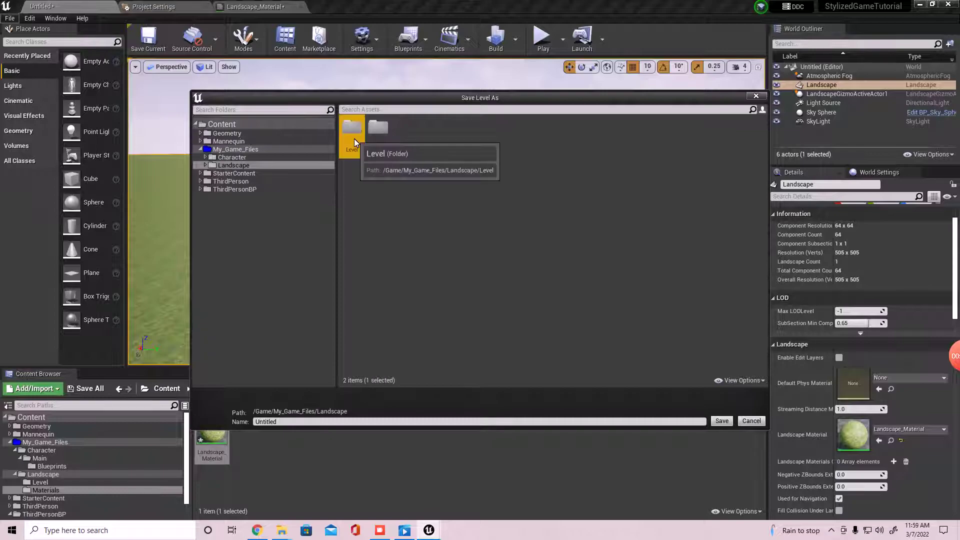
pyautogui.doubleClick(352, 131)
# - Name the level Test and save it
pyautogui.doubleClick(311, 420)
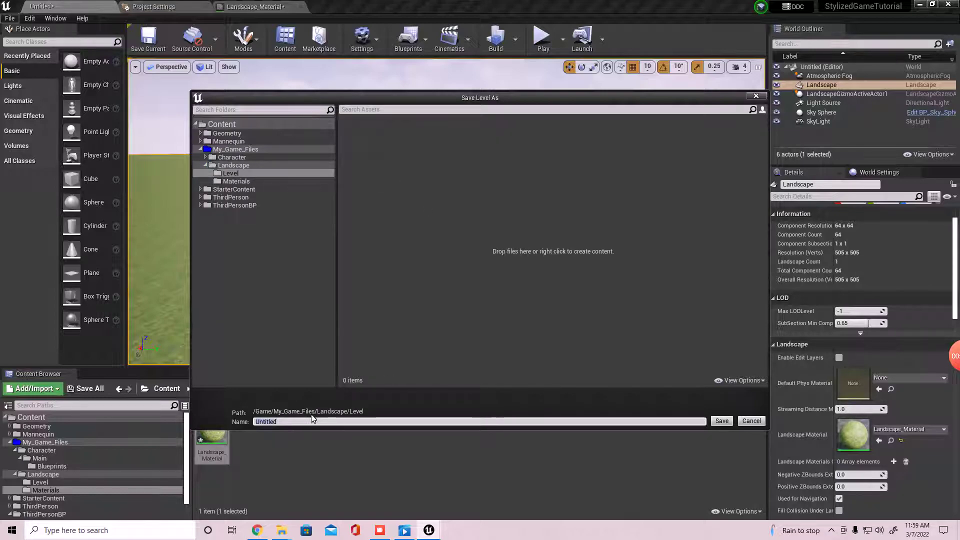
pyautogui.press('BackSpace')
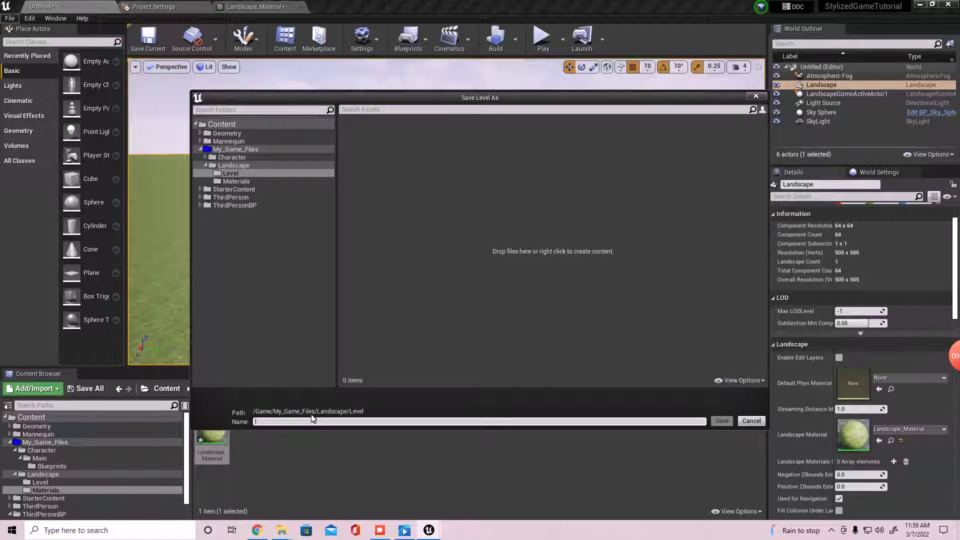
pyautogui.write('Test')
pyautogui.click(722, 421)
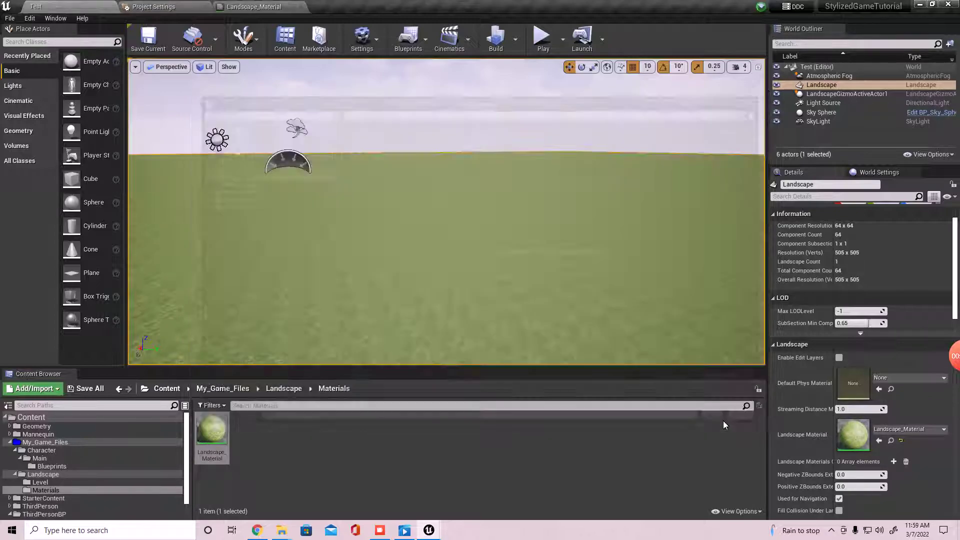
# - Create a Material Function named Landscape_Matterial_Function in the landscape Materials folder
pyautogui.moveTo(327, 234); pyautogui.dragTo(353, 225, button='right')
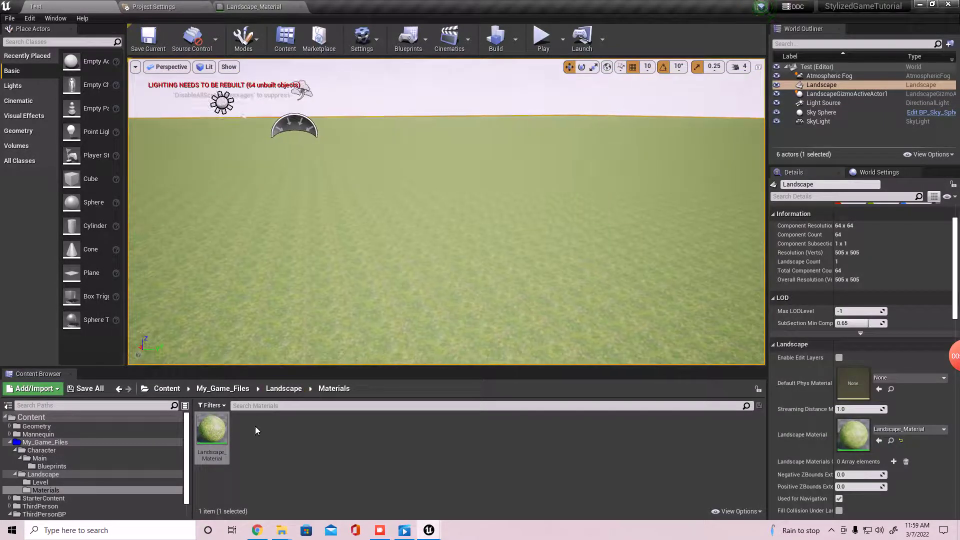
pyautogui.moveTo(214, 443)
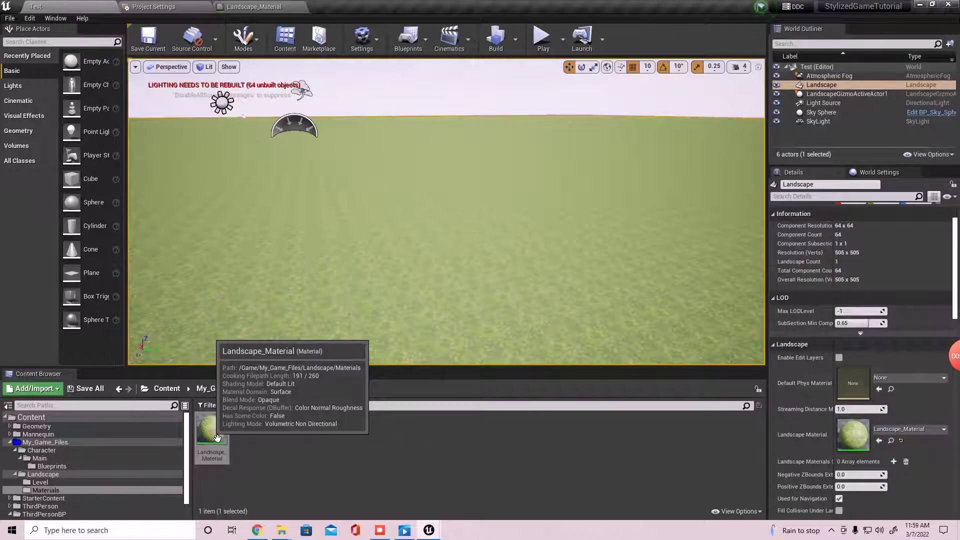
pyautogui.rightClick(282, 434)
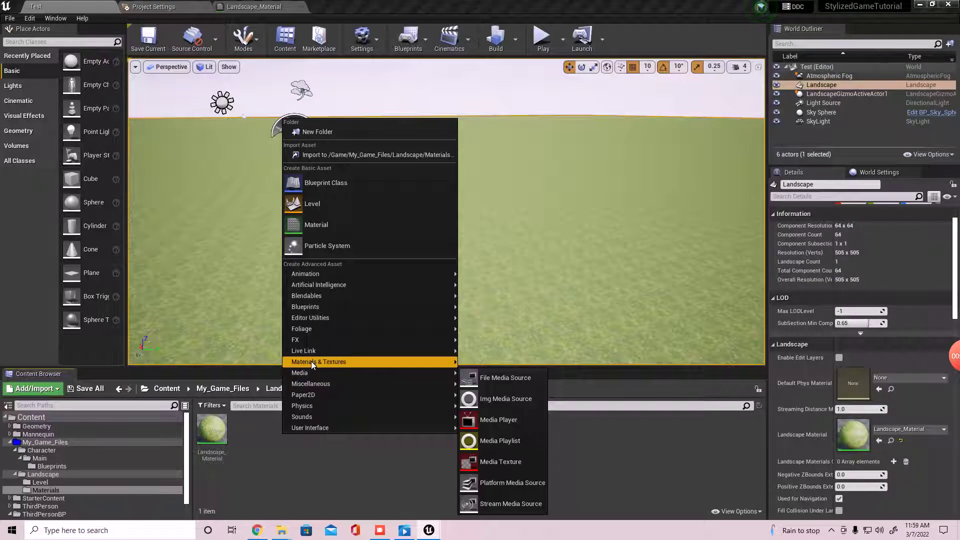
pyautogui.moveTo(311, 361)
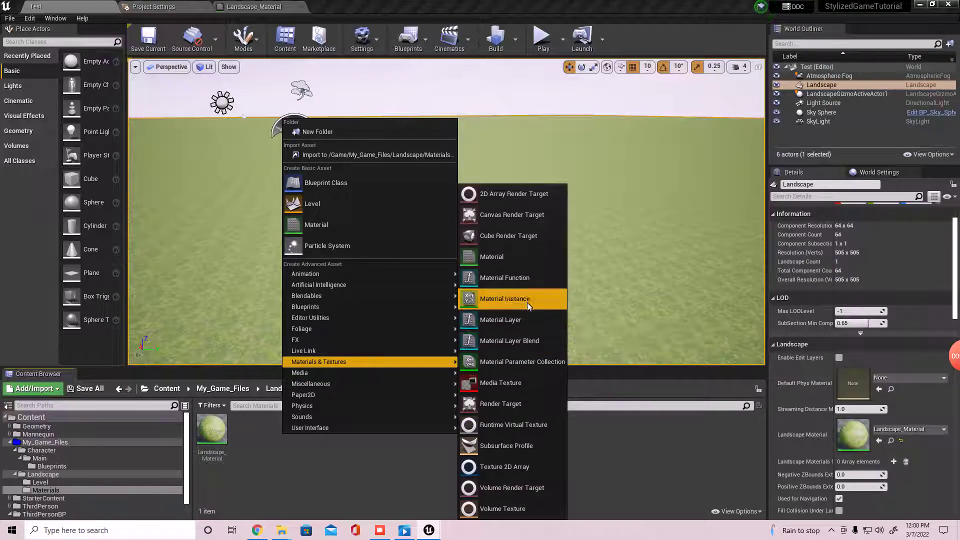
pyautogui.click(532, 276)
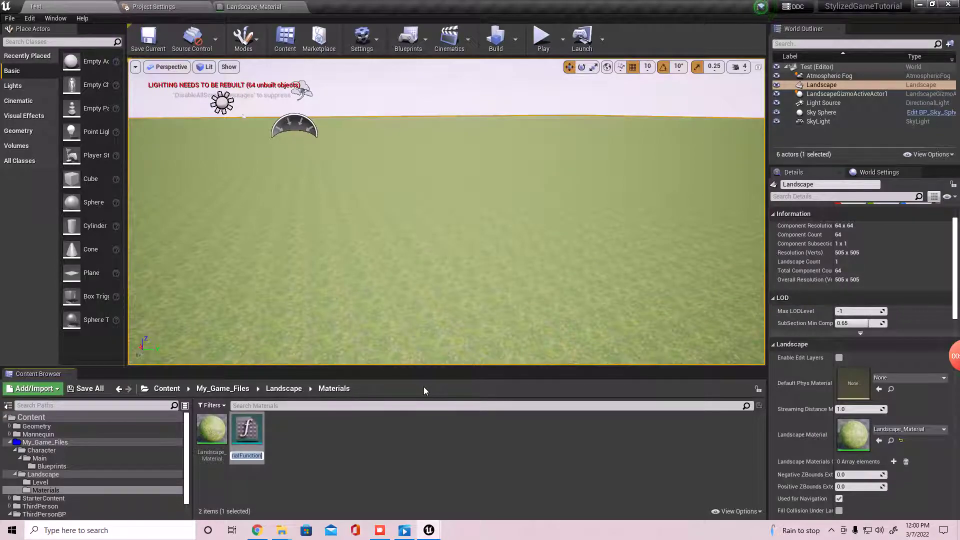
pyautogui.write('L')
pyautogui.write('ands')
pyautogui.write('cape_')
pyautogui.write('n')
pyautogui.press('Return')
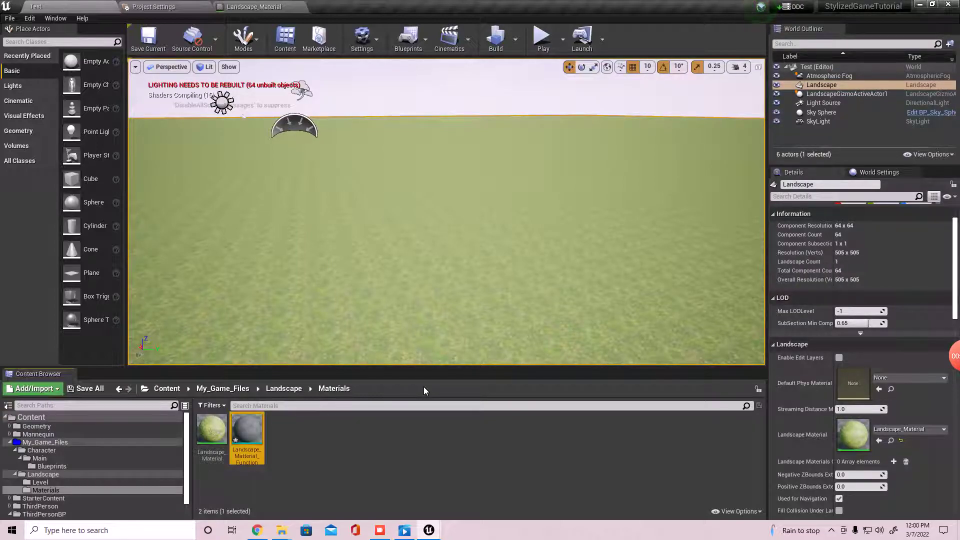
# - Open Landscape_Matterial_Function for editing, checking the existing Landscape_Material graph for comparison
pyautogui.doubleClick(247, 434)
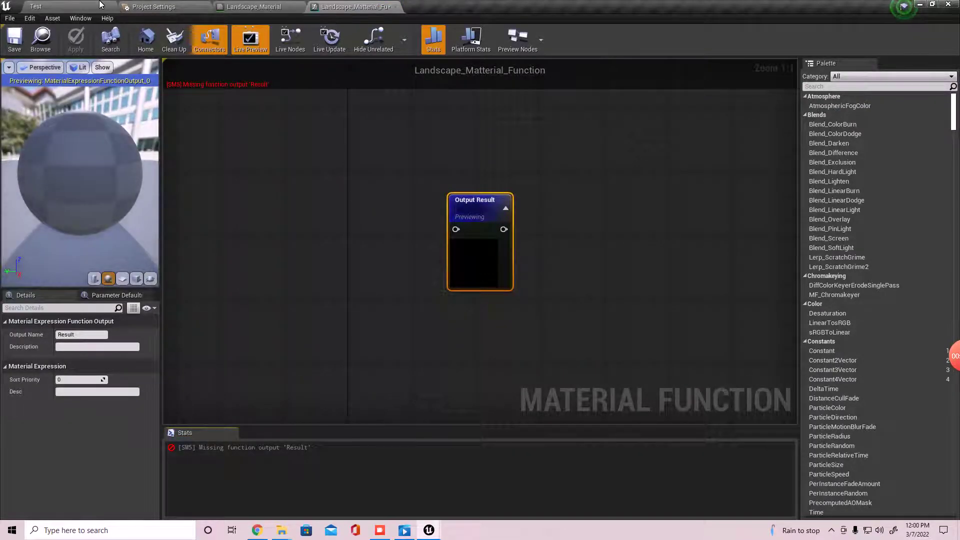
pyautogui.click(257, 7)
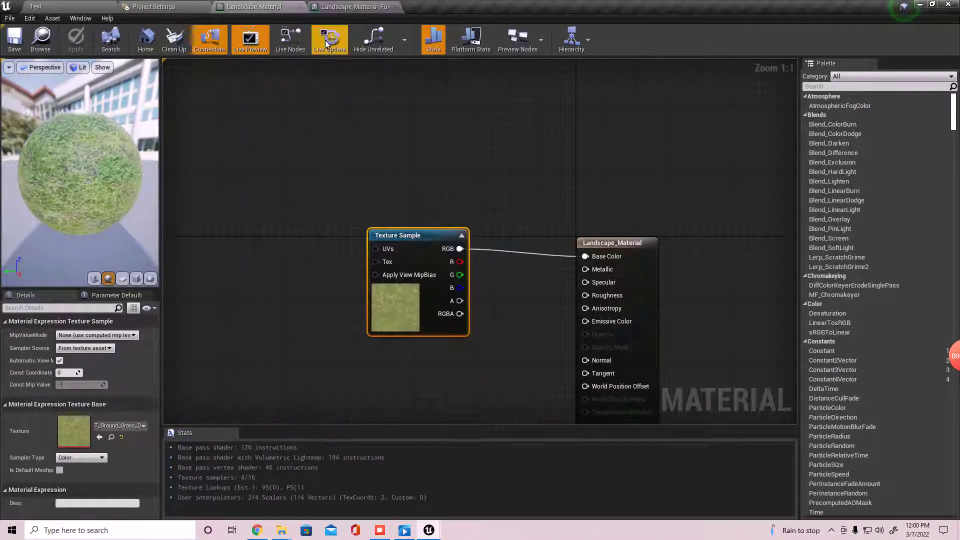
pyautogui.click(355, 6)
pyautogui.moveTo(387, 208); pyautogui.dragTo(513, 254, button='right')
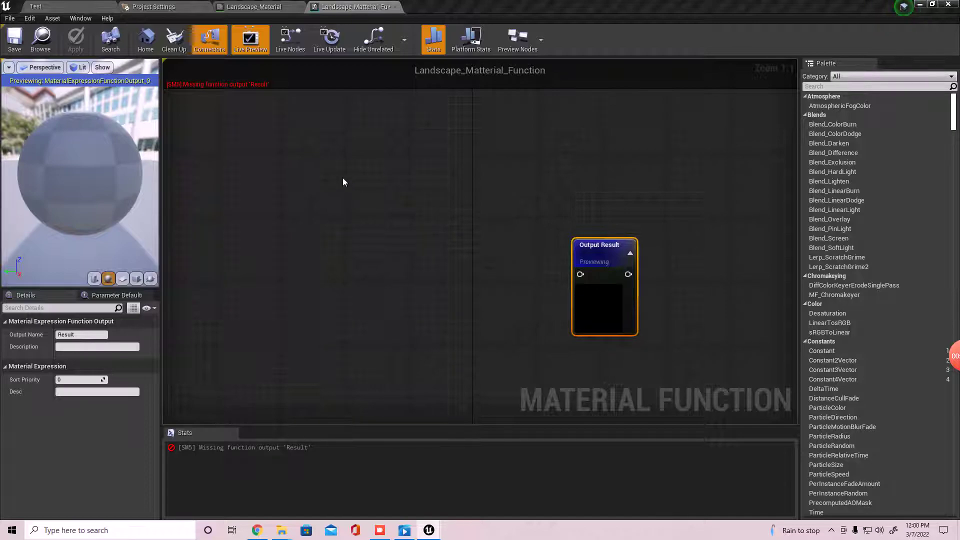
# - Try adding a Constant3Vector node to the function graph, and delete it
pyautogui.rightClick(352, 200)
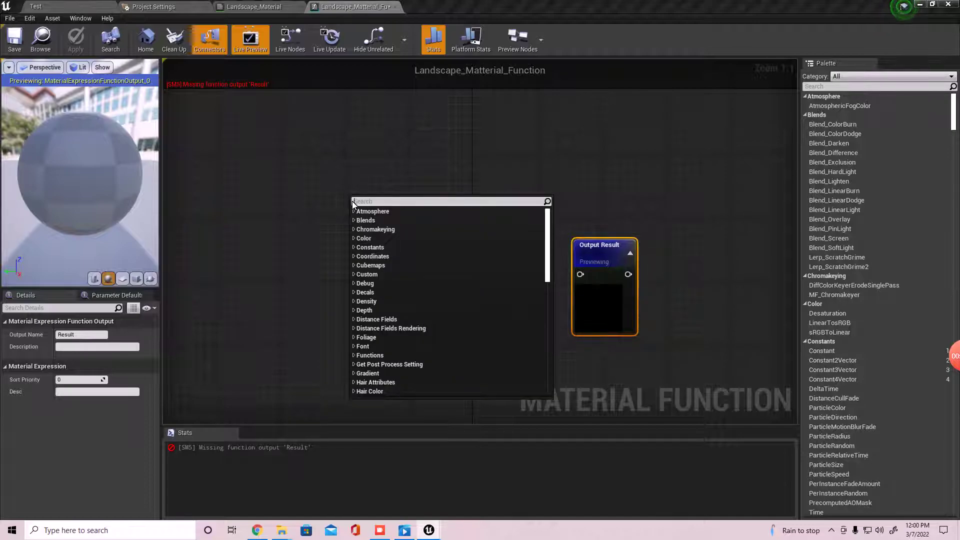
pyautogui.write('colo')
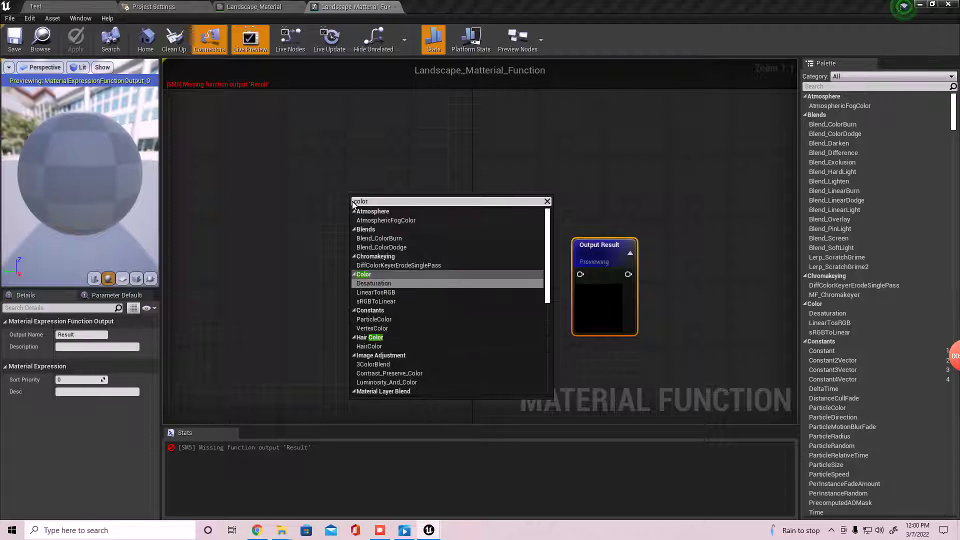
pyautogui.write('r')
pyautogui.press('BackSpace')
pyautogui.press('BackSpace')
pyautogui.press('BackSpace')
pyautogui.press('BackSpace')
pyautogui.press('BackSpace')
pyautogui.write('ve')
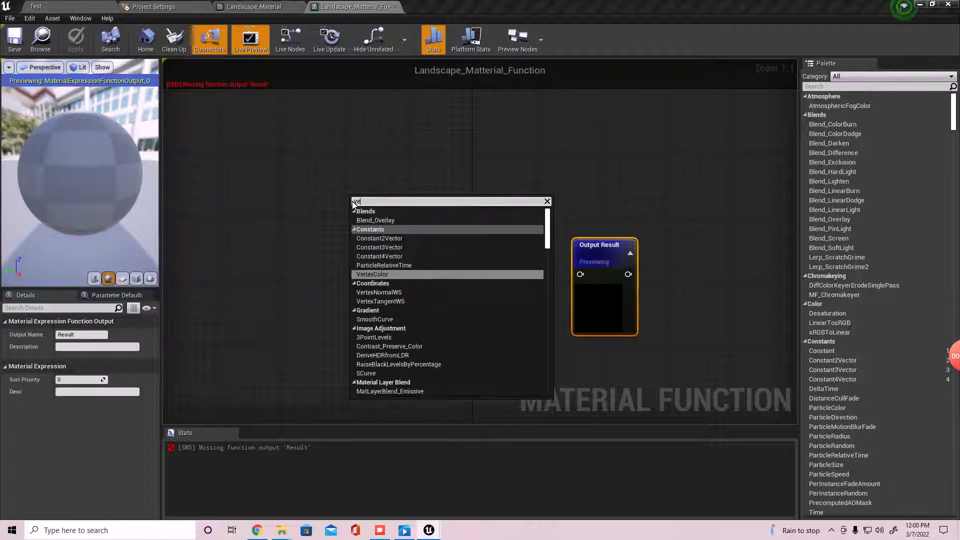
pyautogui.write('ctor')
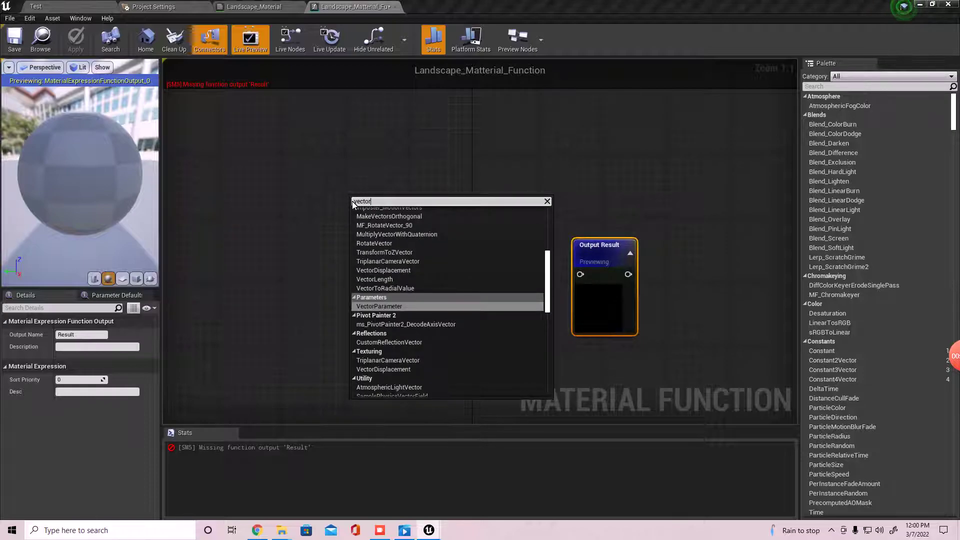
pyautogui.write(' 3')
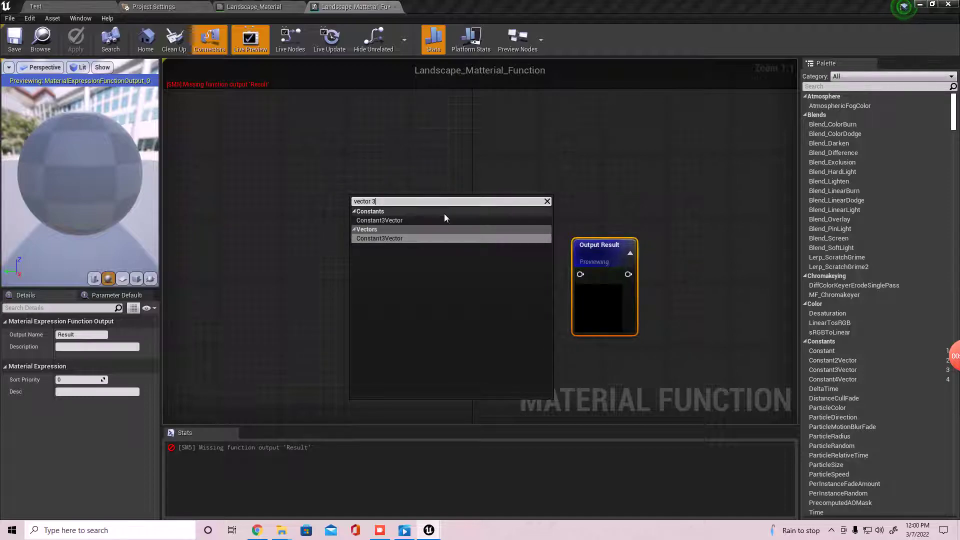
pyautogui.click(395, 223)
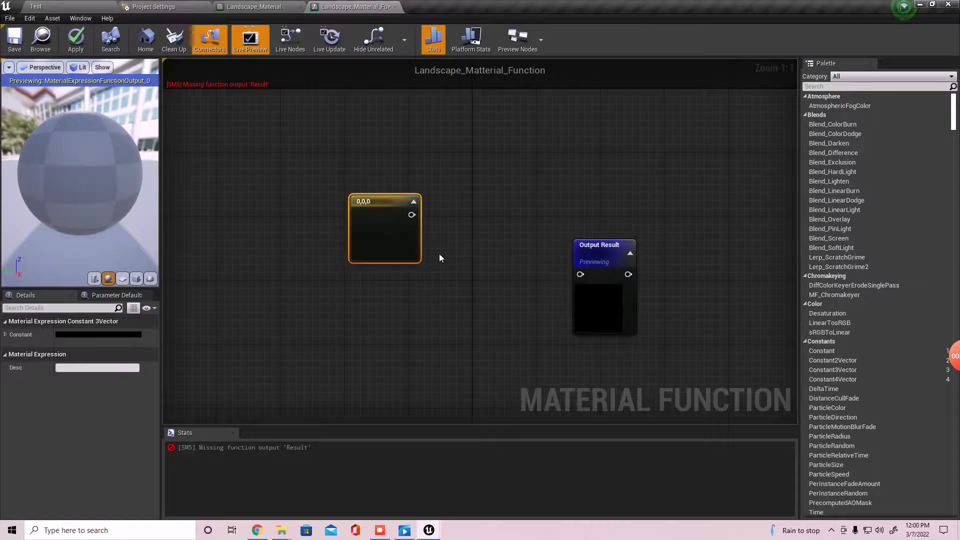
pyautogui.press('Delete')
# - Try the Constant3Vector node once more and remove it from the graph
pyautogui.rightClick(409, 223)
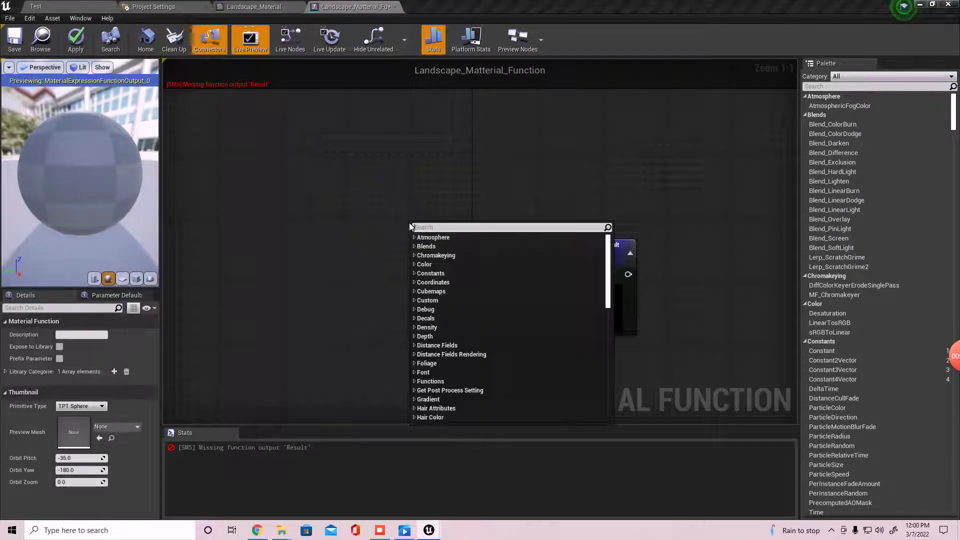
pyautogui.write('vector 3')
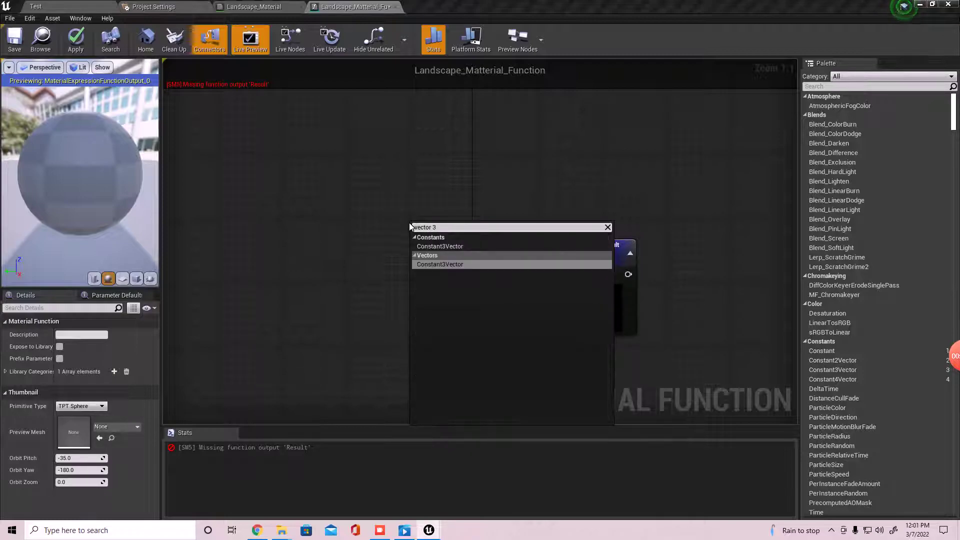
pyautogui.click(473, 266)
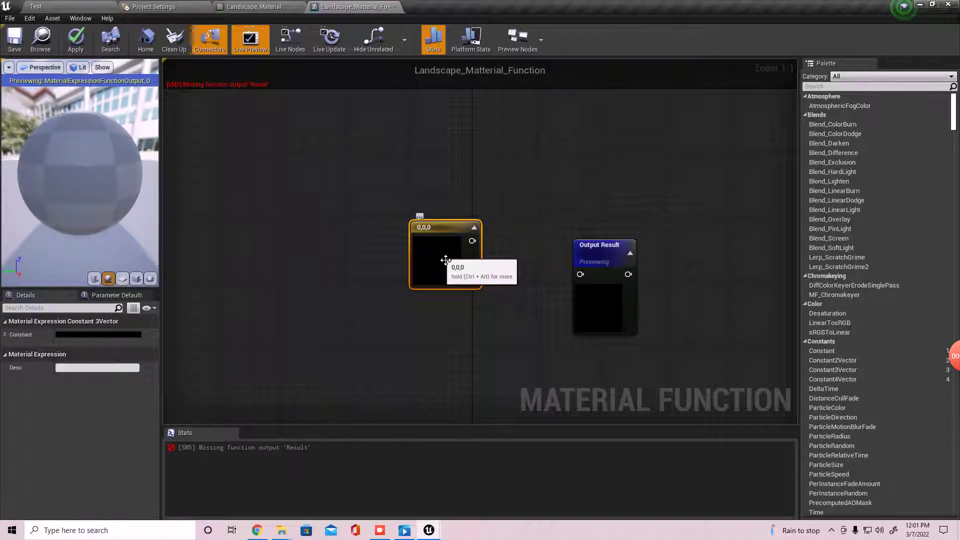
pyautogui.press('Delete')
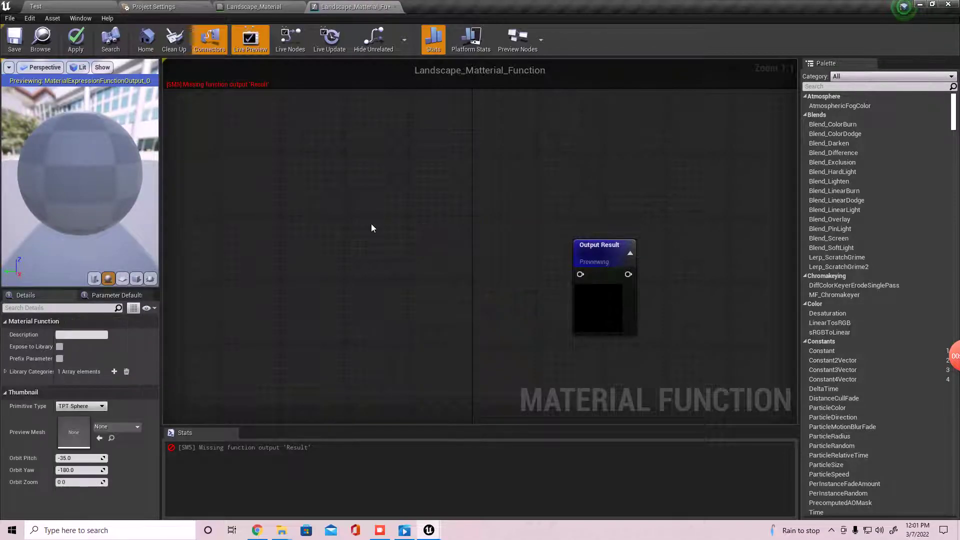
# - Add a FunctionInput node and place it well to the left of the Output Result node
pyautogui.rightClick(388, 231)
pyautogui.write('input')
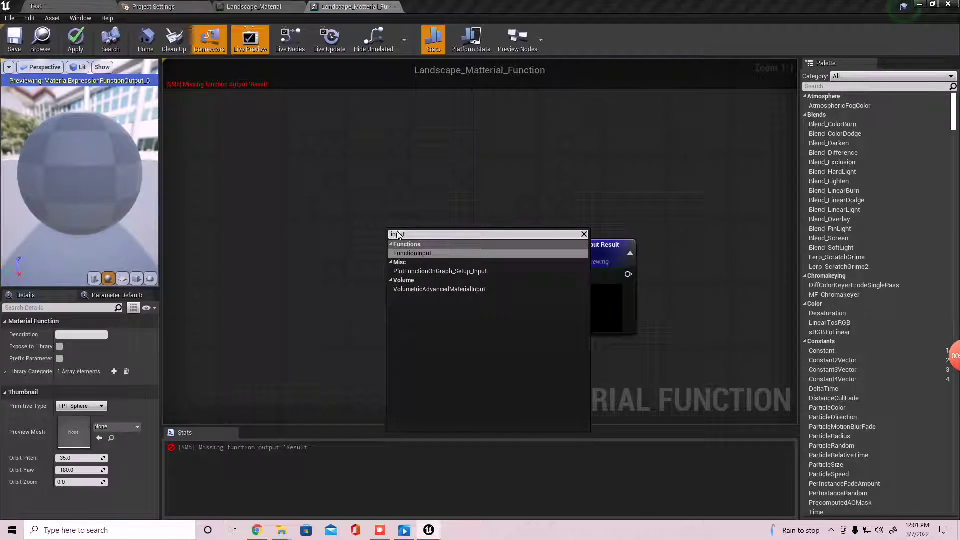
pyautogui.click(419, 253)
pyautogui.moveTo(418, 300); pyautogui.dragTo(380, 286)
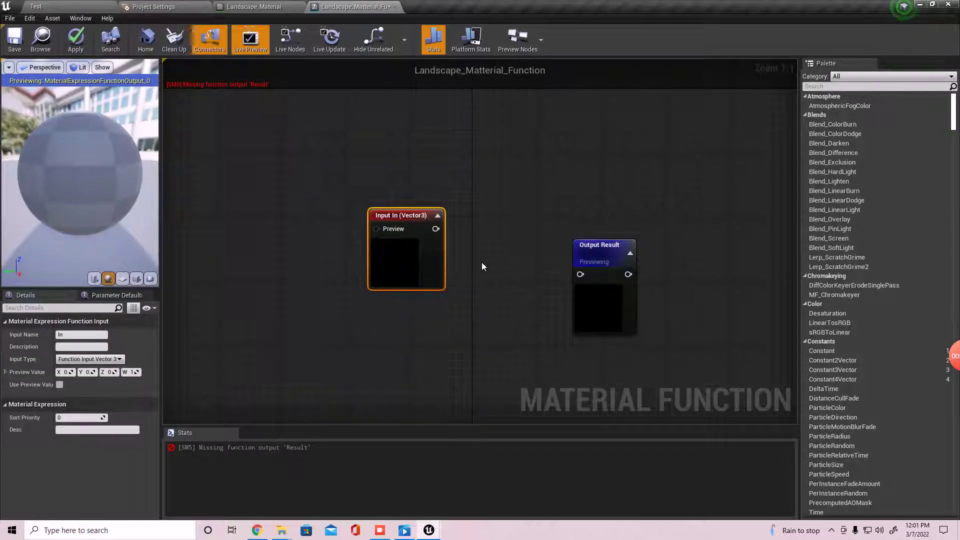
pyautogui.moveTo(445, 236); pyautogui.dragTo(475, 257)
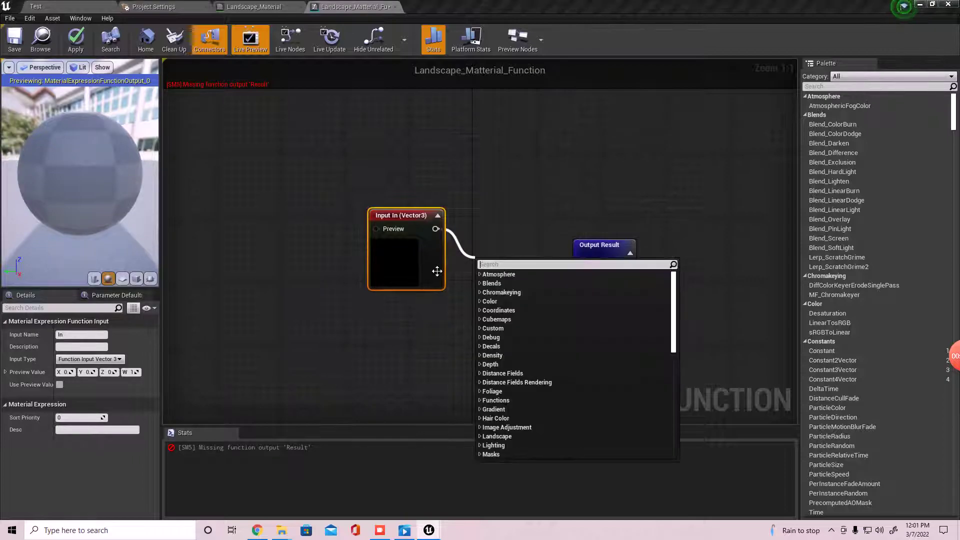
pyautogui.click(437, 271)
pyautogui.moveTo(392, 265); pyautogui.dragTo(256, 228)
pyautogui.moveTo(357, 305); pyautogui.dragTo(494, 332, button='right')
pyautogui.moveTo(430, 250); pyautogui.dragTo(413, 245)
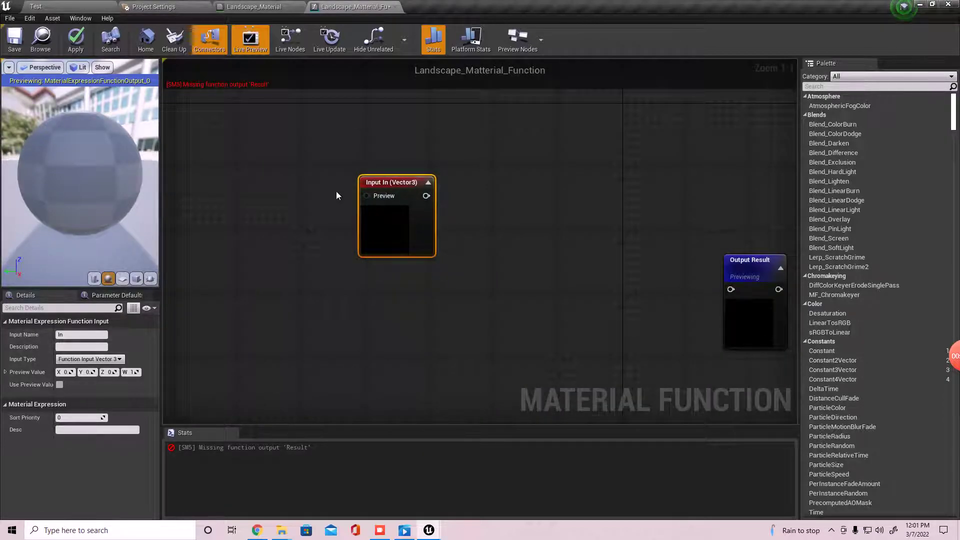
# - Set the function input node's name to Color 1
pyautogui.click(87, 336)
pyautogui.click(434, 279)
pyautogui.click(445, 199)
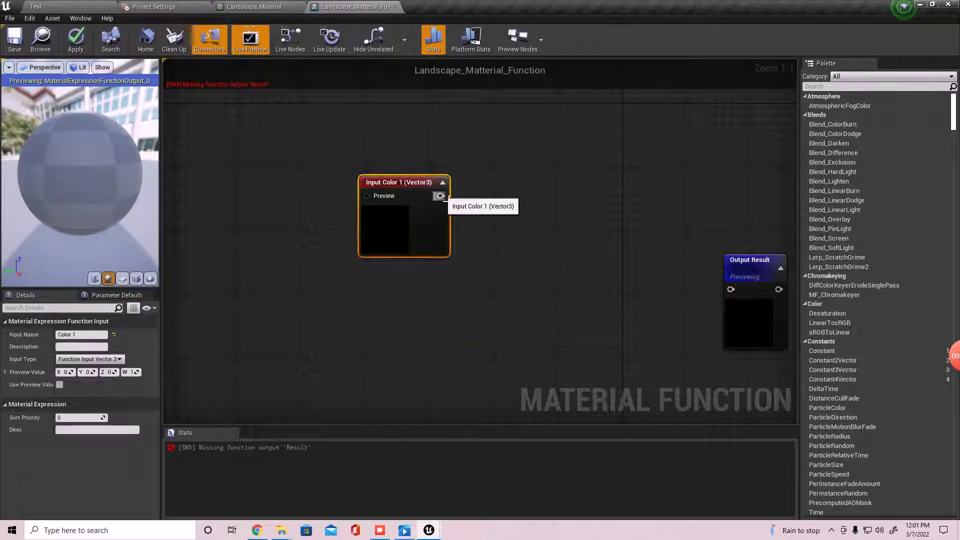
# - Duplicate the Color 1 input node, place the copy directly below it, and name it Color 2
pyautogui.hotkey('ctrl', 'c')
pyautogui.hotkey('ctrl', 'v')
pyautogui.moveTo(443, 310); pyautogui.dragTo(383, 275)
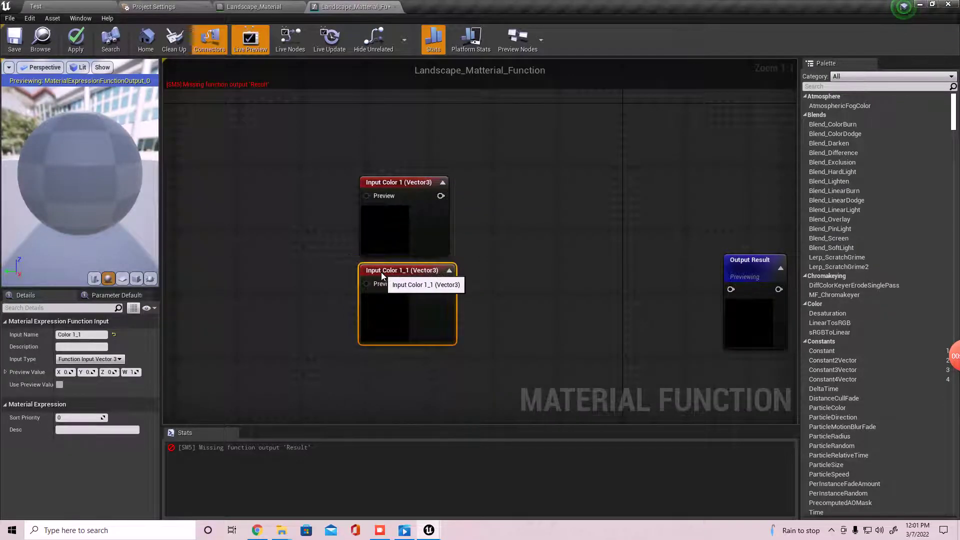
pyautogui.click(82, 335)
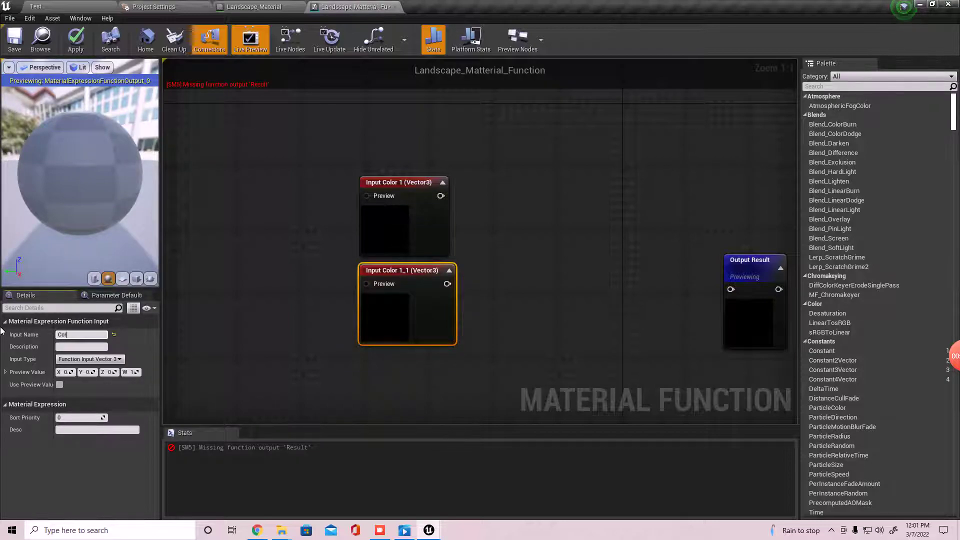
pyautogui.write('Color 2')
pyautogui.press('Return')
# - Move both color input nodes farther up and away from Output Result, and add a LinearInterpolate node with Color 1 feeding its A input
pyautogui.moveTo(290, 206); pyautogui.dragTo(507, 333)
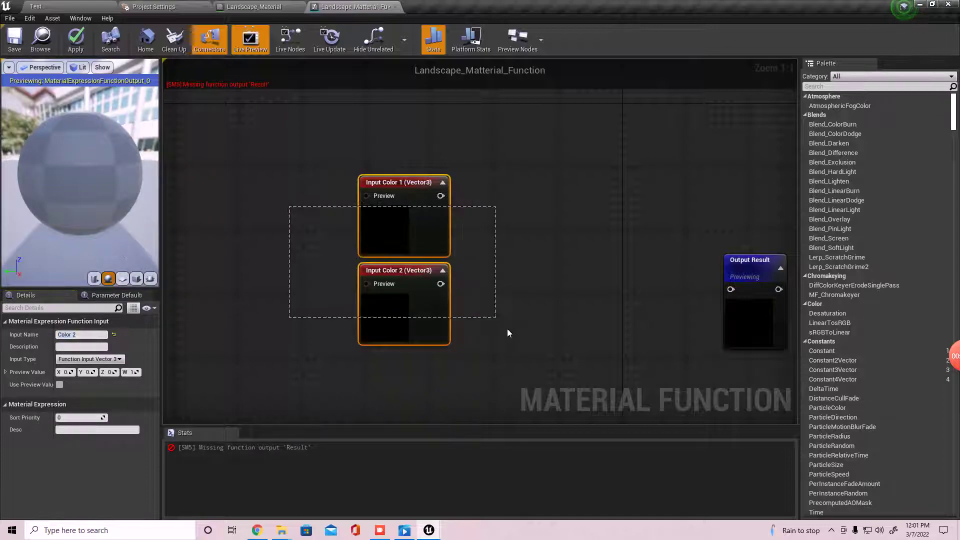
pyautogui.moveTo(407, 236); pyautogui.dragTo(287, 166)
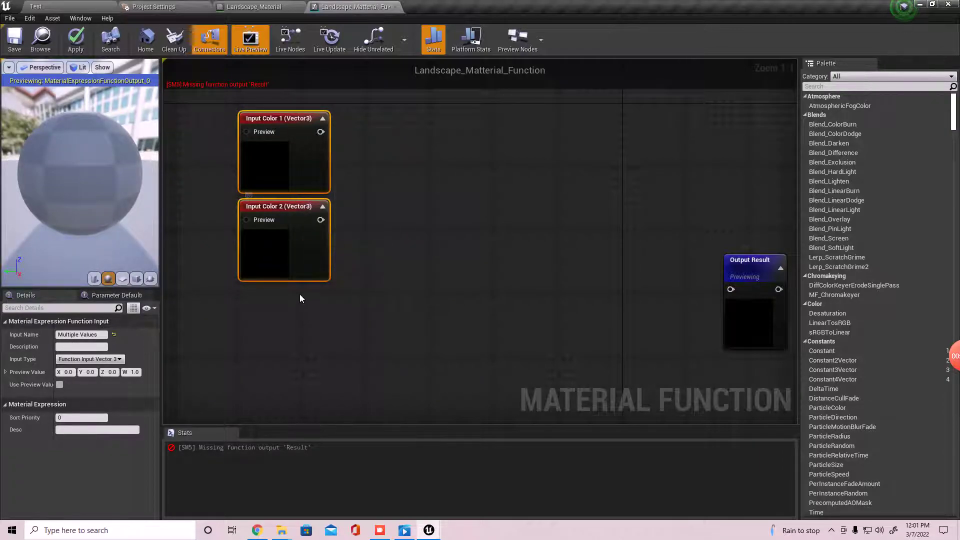
pyautogui.moveTo(320, 131); pyautogui.dragTo(474, 193)
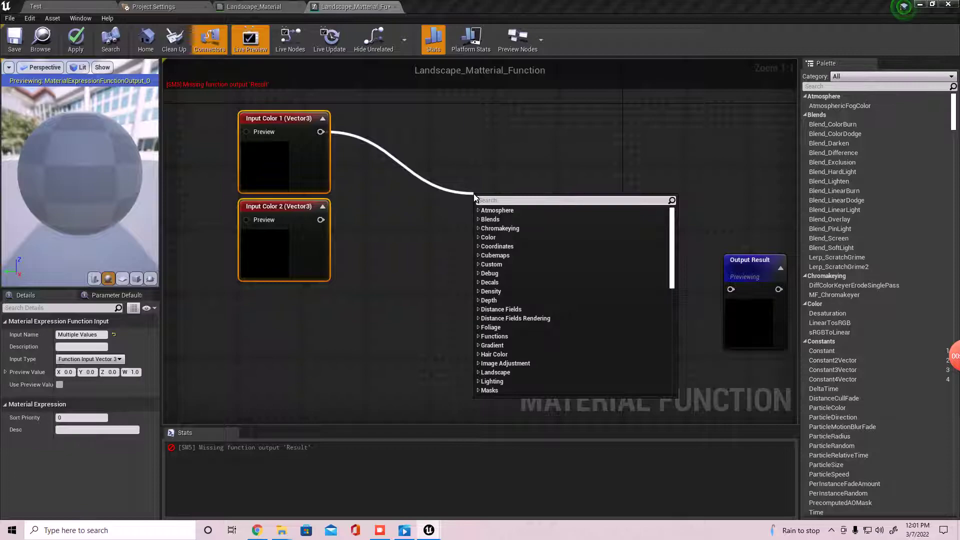
pyautogui.write('lerp')
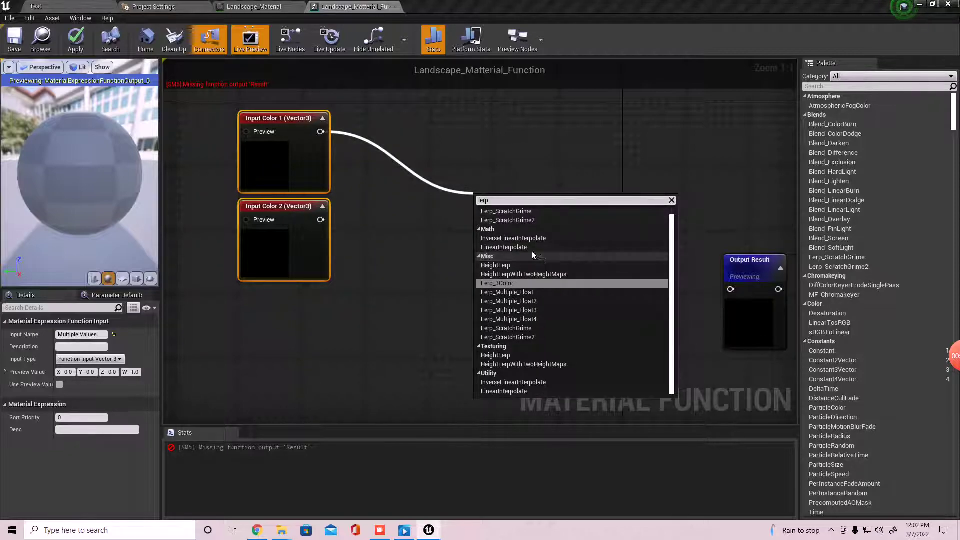
pyautogui.click(492, 248)
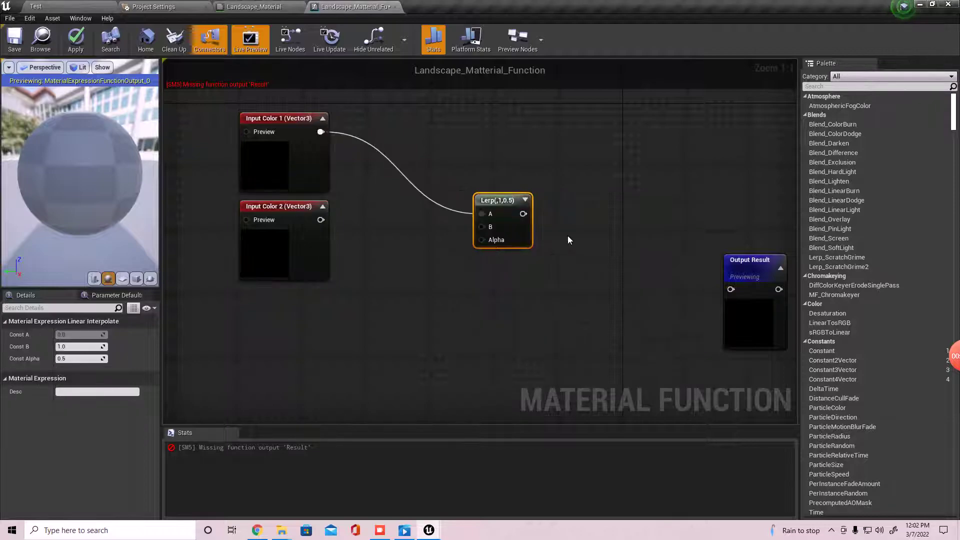
# - Connect Color 2 to the Lerp node's B input and position the Lerp just beside the two color inputs
pyautogui.moveTo(499, 209); pyautogui.dragTo(479, 193)
pyautogui.moveTo(320, 220); pyautogui.dragTo(466, 209)
pyautogui.click(528, 171)
pyautogui.moveTo(424, 314); pyautogui.dragTo(444, 258, button='right')
pyautogui.moveTo(508, 127); pyautogui.dragTo(491, 111)
pyautogui.moveTo(516, 225); pyautogui.dragTo(516, 316, button='right')
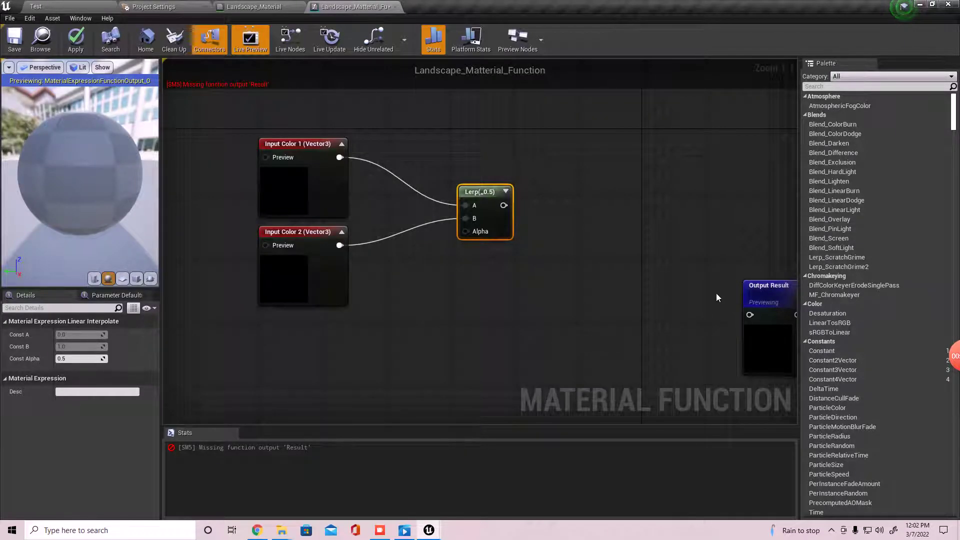
# - Add a TextureSample node in the empty space below the Color 2 input
pyautogui.moveTo(493, 331); pyautogui.dragTo(696, 214, button='right')
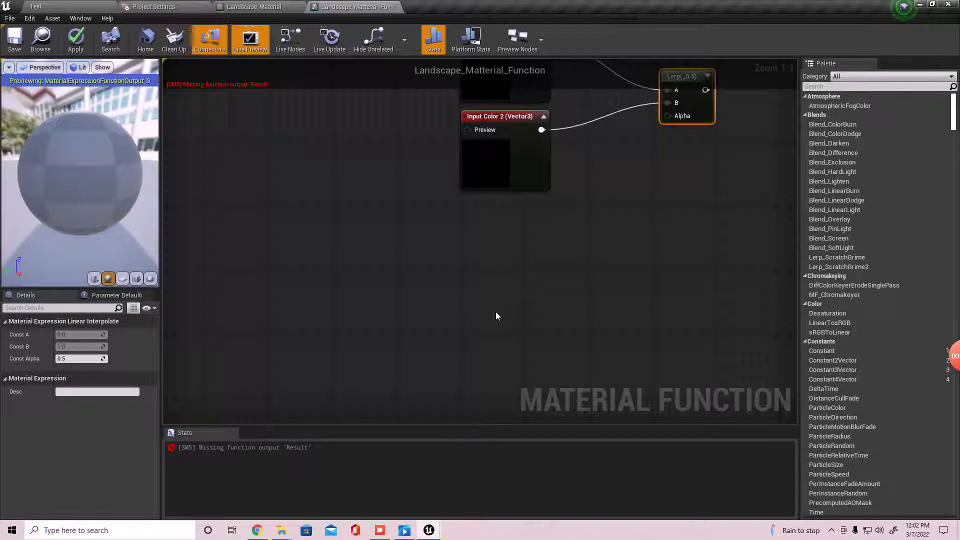
pyautogui.rightClick(468, 293)
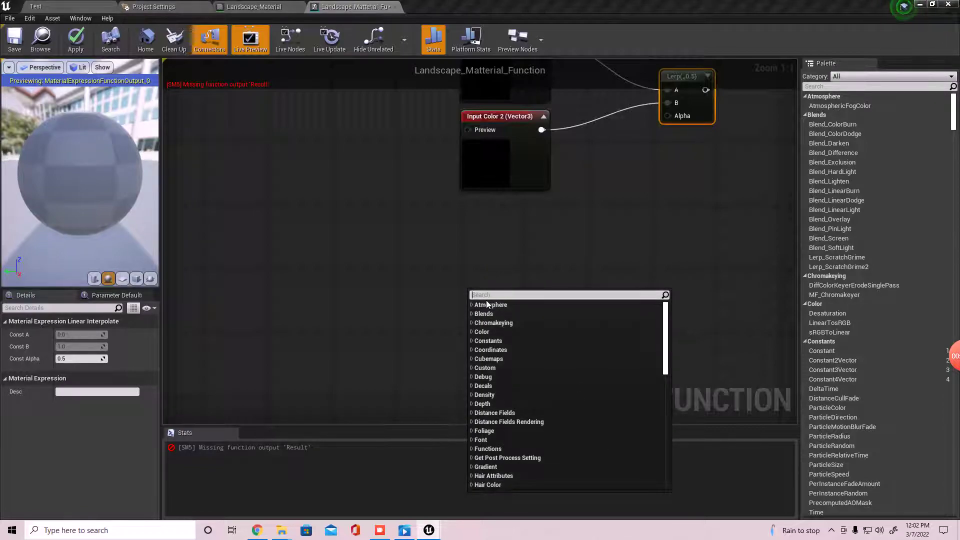
pyautogui.write('texture')
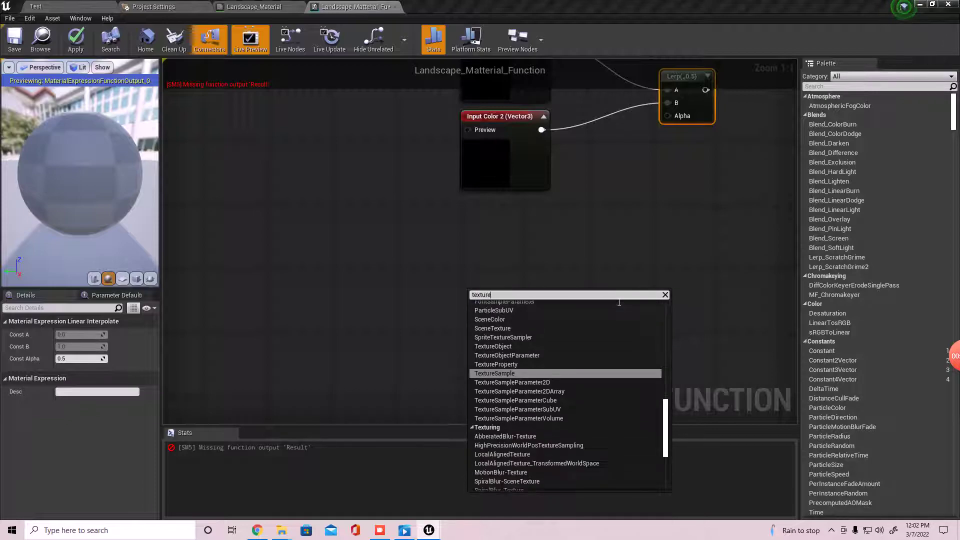
pyautogui.click(505, 373)
pyautogui.moveTo(529, 331); pyautogui.dragTo(524, 293)
pyautogui.moveTo(632, 289); pyautogui.dragTo(621, 230, button='right')
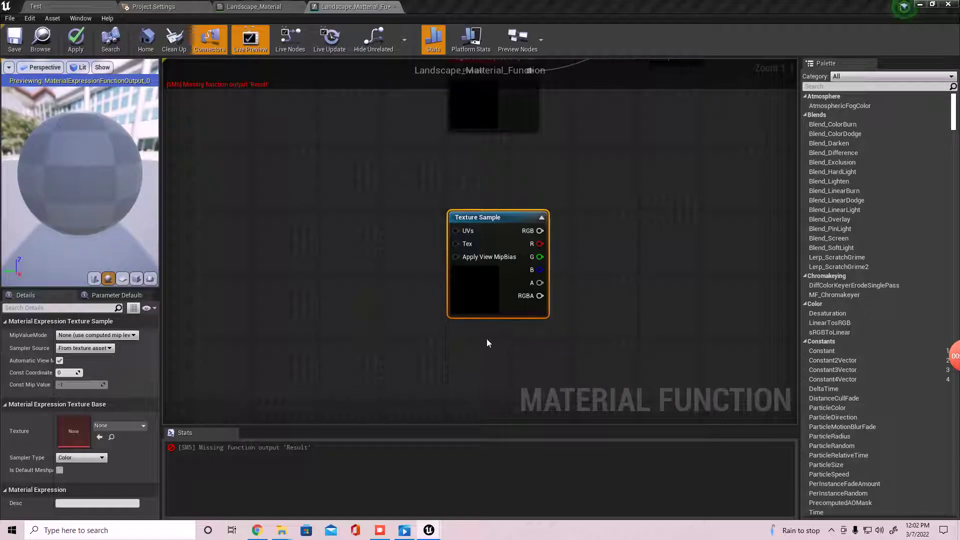
pyautogui.hotkey('ctrl', 'v')
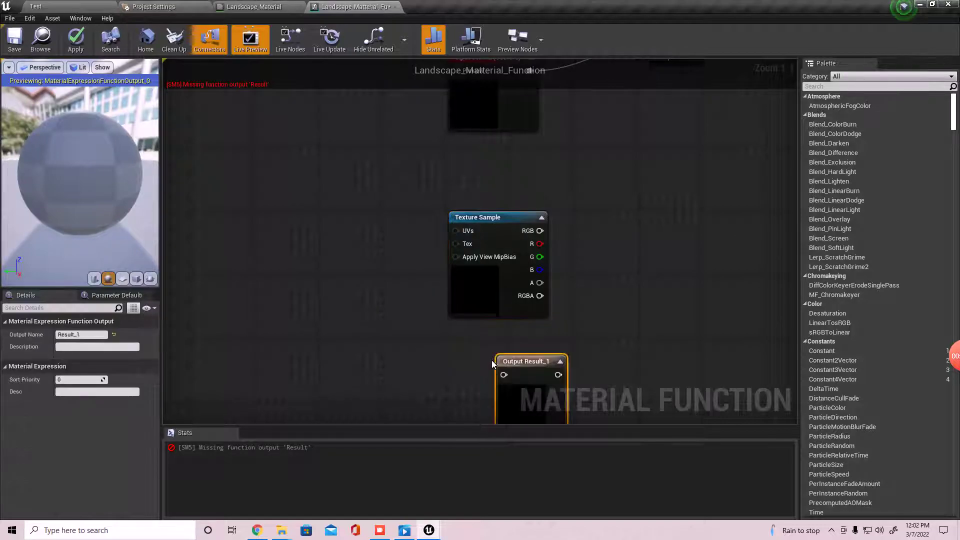
pyautogui.press('Delete')
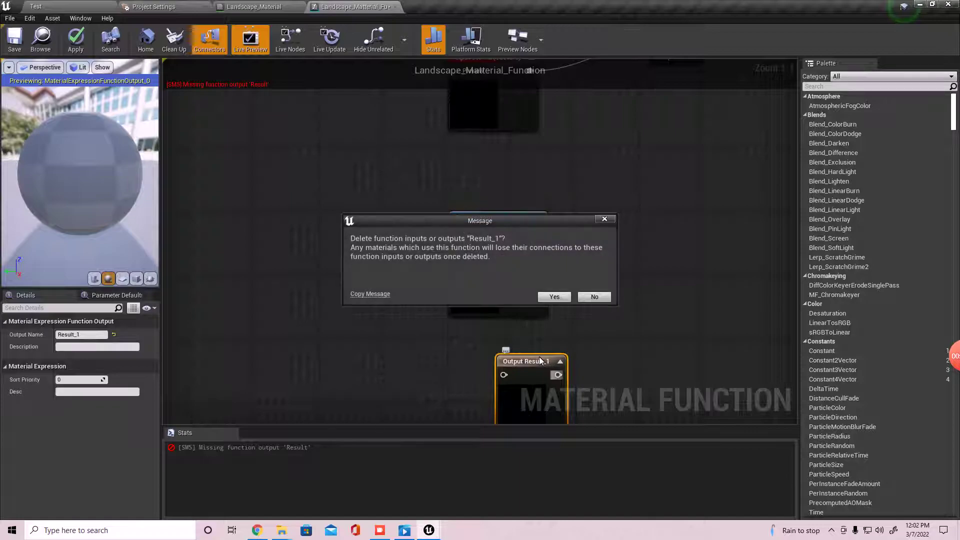
pyautogui.click(553, 297)
# - Duplicate the Texture Sample node and place the copy directly beneath the original
pyautogui.click(506, 262)
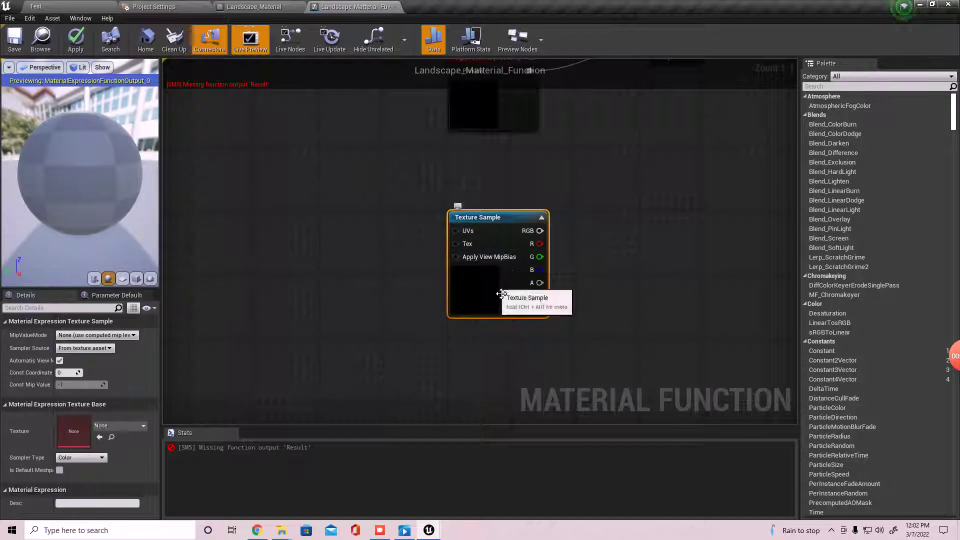
pyautogui.hotkey('ctrl', 'v')
pyautogui.moveTo(525, 380); pyautogui.dragTo(468, 335)
pyautogui.moveTo(378, 343); pyautogui.dragTo(367, 311, button='right')
pyautogui.click(367, 311)
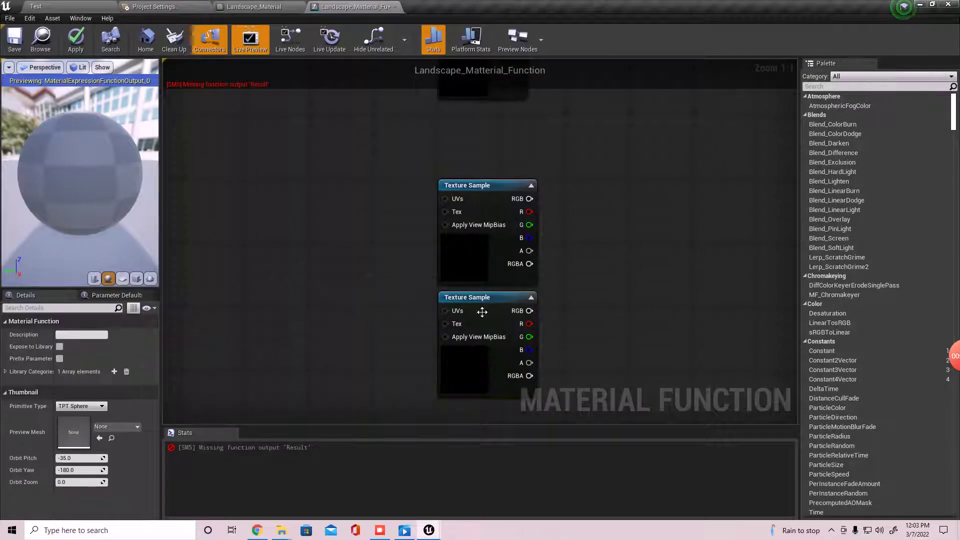
pyautogui.moveTo(327, 222); pyautogui.dragTo(551, 330, button='right')
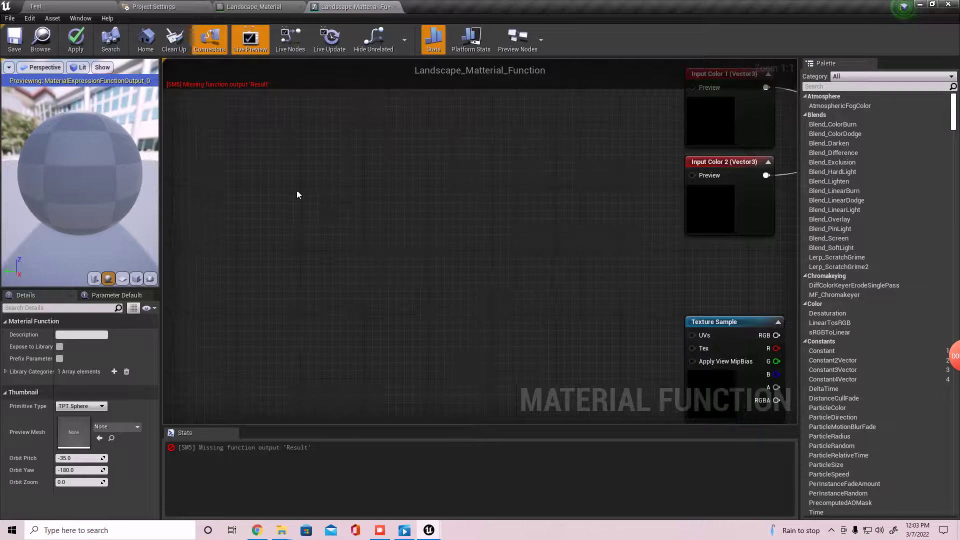
pyautogui.rightClick(295, 194)
pyautogui.write('text')
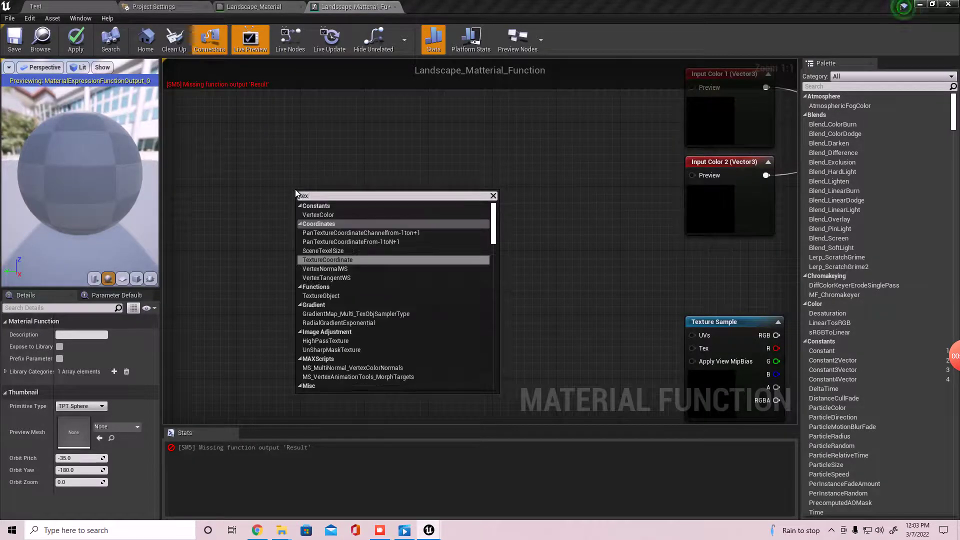
pyautogui.press('Return')
pyautogui.press('Delete')
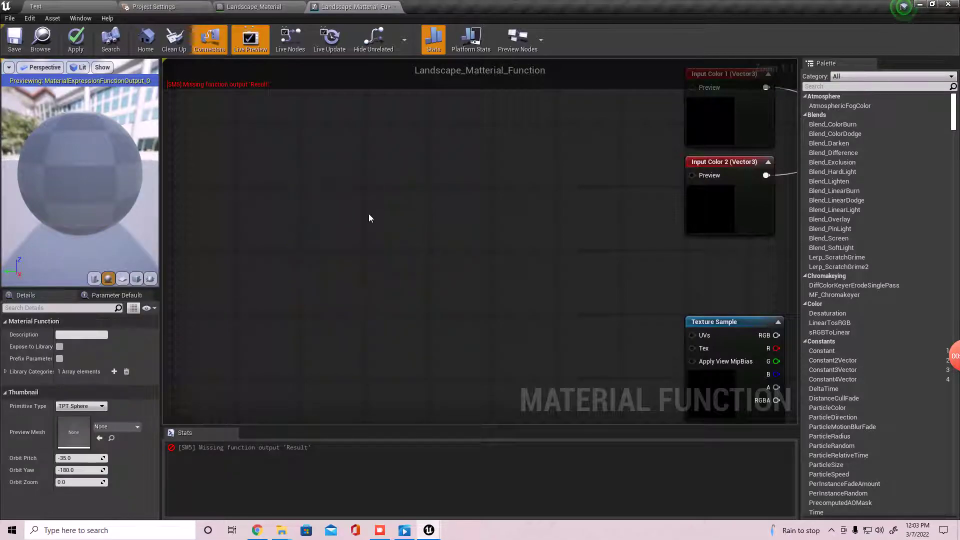
# - Add a TextureCoordinate node and place it well to the left of the color inputs
pyautogui.rightClick(369, 217)
pyautogui.write('text')
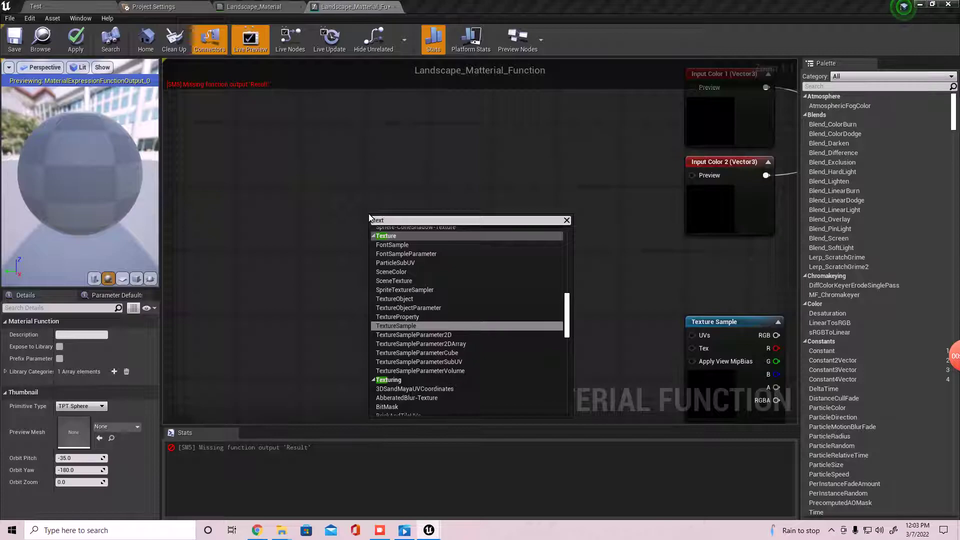
pyautogui.write('ure color')
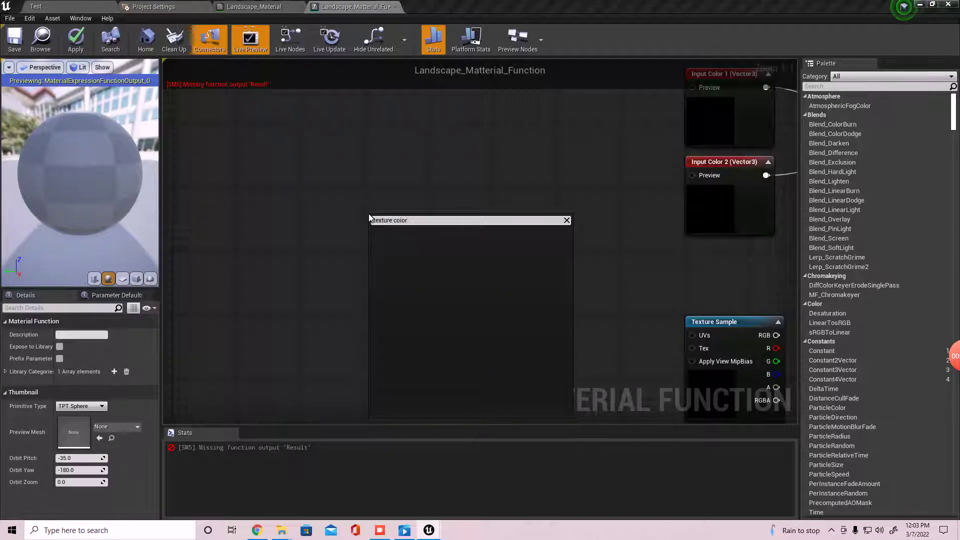
pyautogui.press('BackSpace')
pyautogui.press('BackSpace')
pyautogui.press('BackSpace')
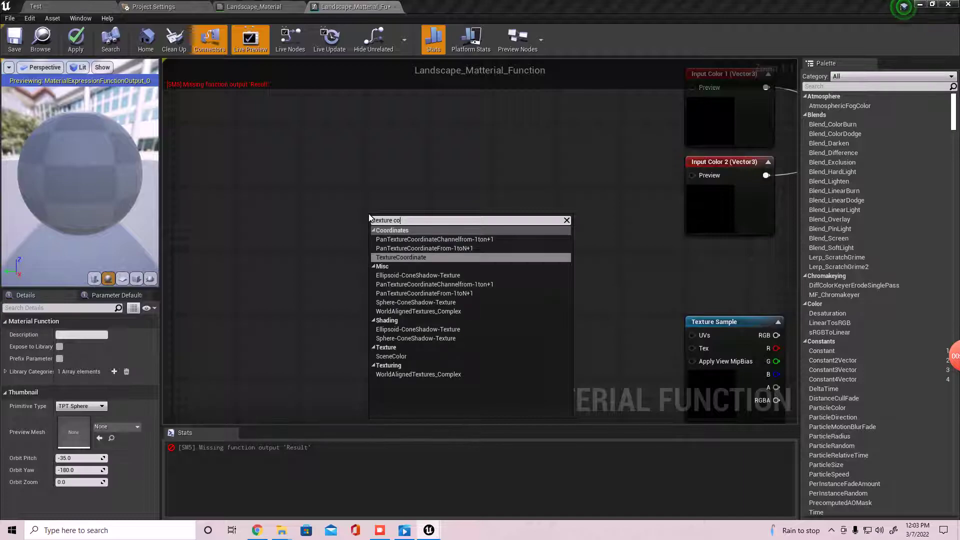
pyautogui.click(388, 257)
pyautogui.moveTo(421, 245); pyautogui.dragTo(323, 190)
pyautogui.click(404, 201)
pyautogui.click(364, 170)
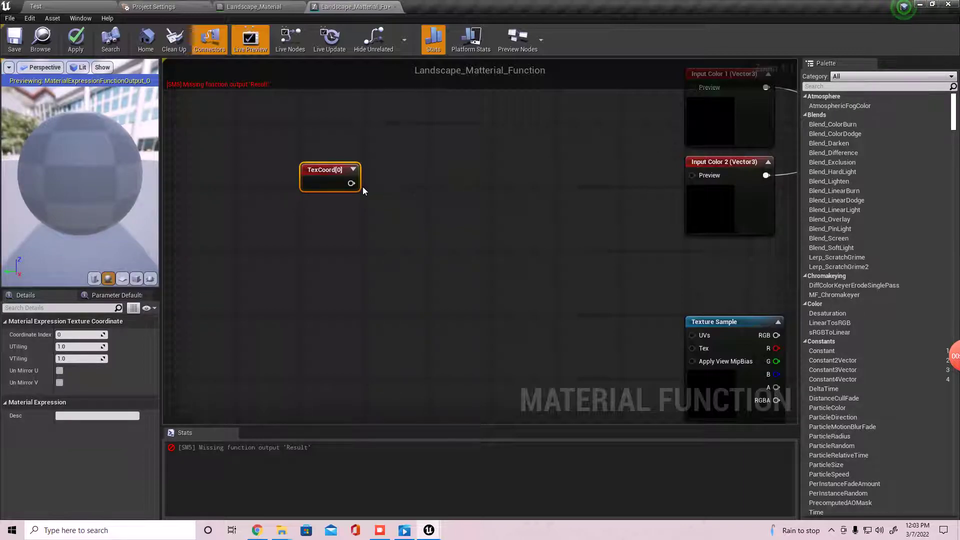
# - Add a Divide node with TexCoord feeding its A input, and place it just below and to the right of TexCoord
pyautogui.moveTo(351, 183); pyautogui.dragTo(397, 212)
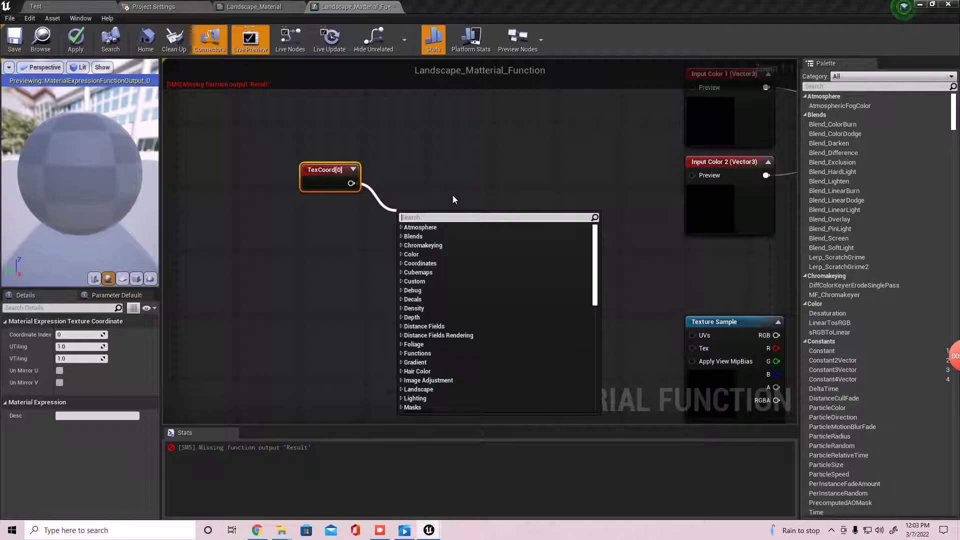
pyautogui.write('divio')
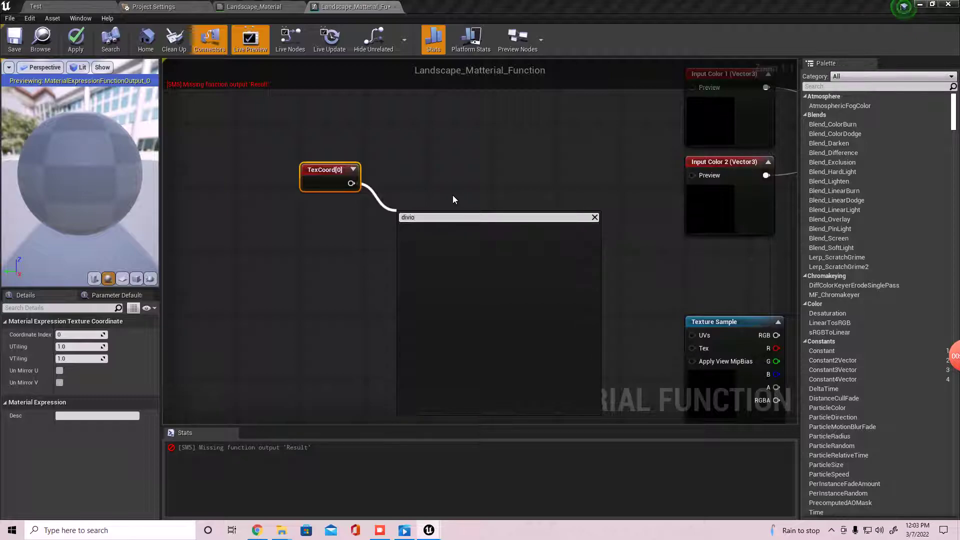
pyautogui.press('BackSpace')
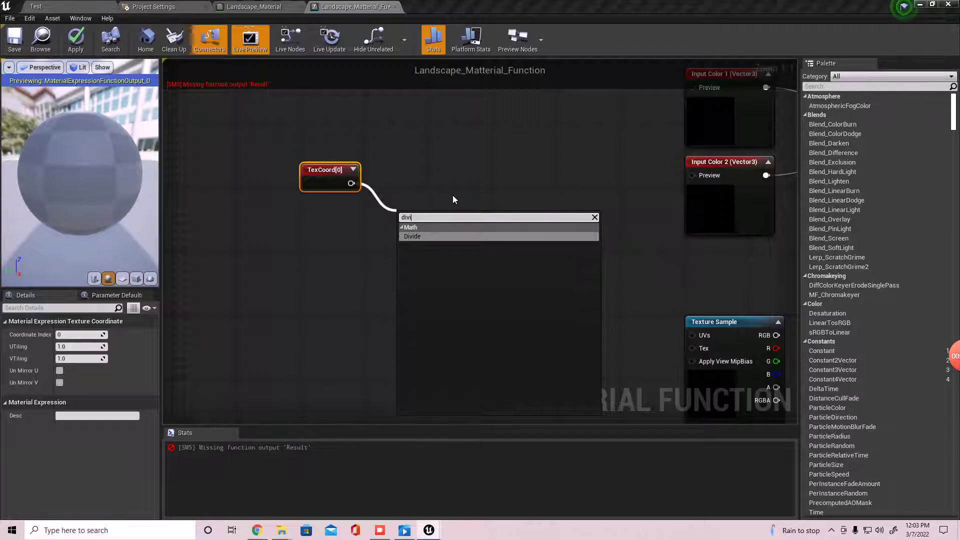
pyautogui.press('BackSpace')
pyautogui.press('BackSpace')
pyautogui.press('BackSpace')
pyautogui.press('BackSpace')
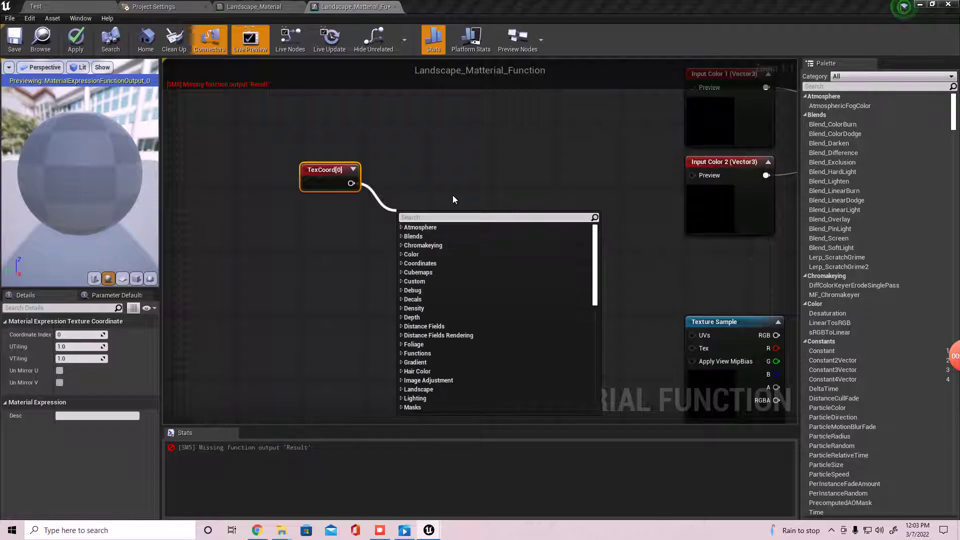
pyautogui.write('d')
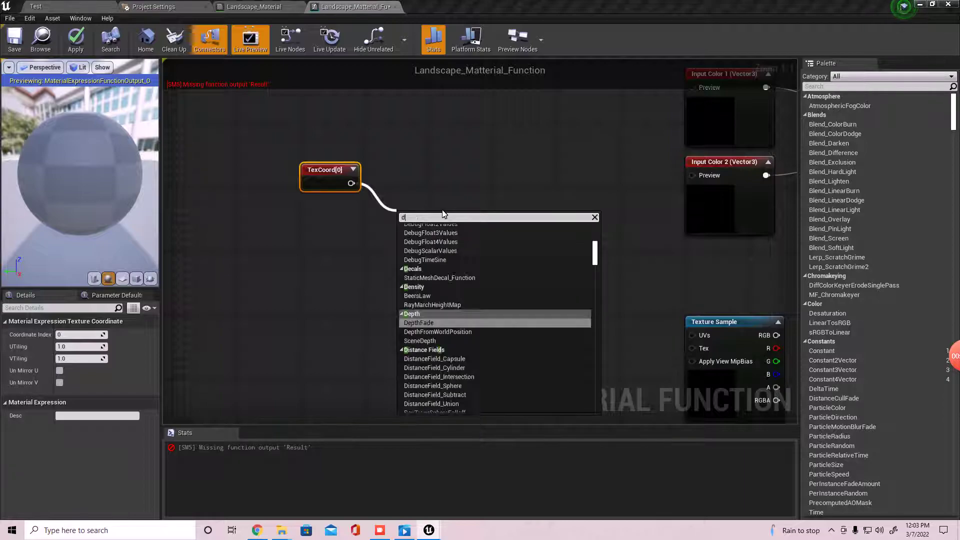
pyautogui.write('ivide')
pyautogui.press('Return')
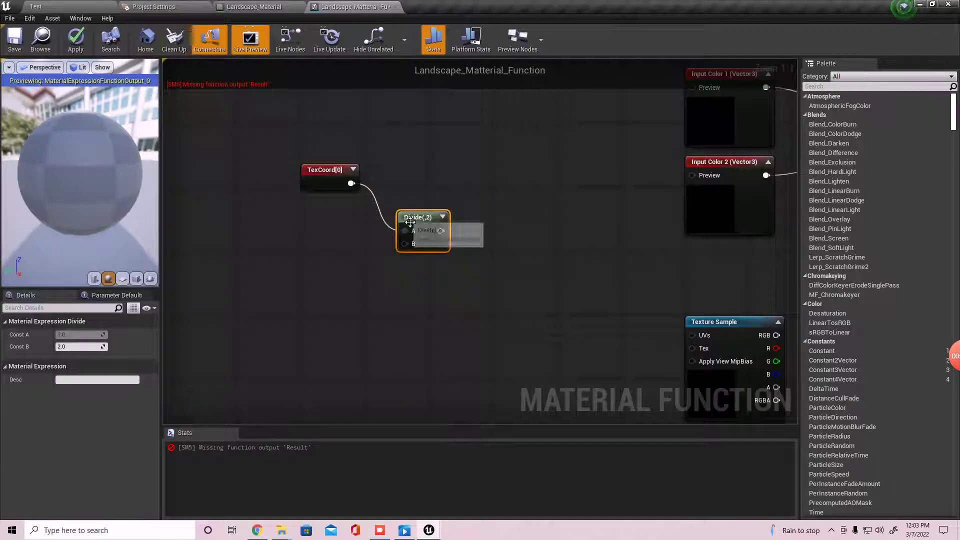
pyautogui.moveTo(410, 219)
pyautogui.mouseDown()
pyautogui.moveTo(410, 195)
pyautogui.moveTo(408, 204)
pyautogui.mouseUp()
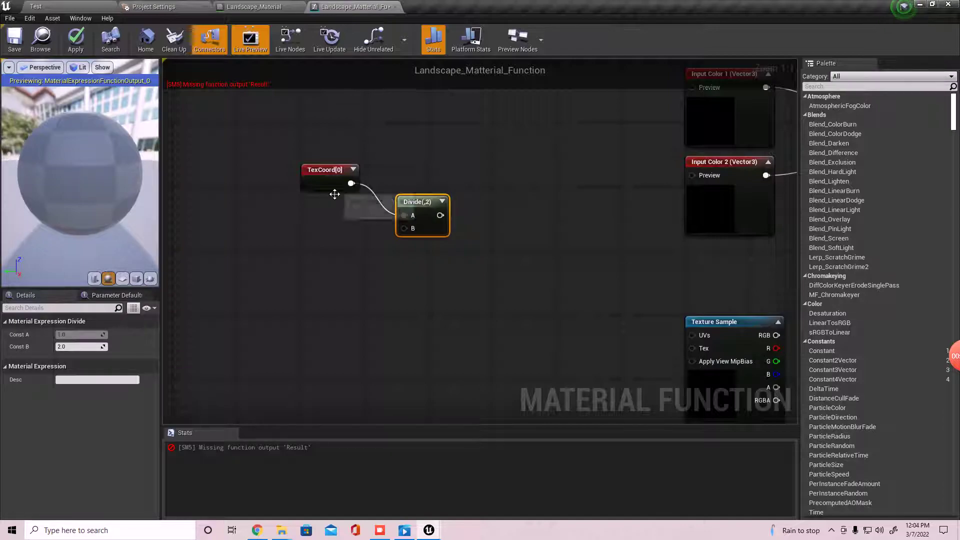
pyautogui.click(332, 173)
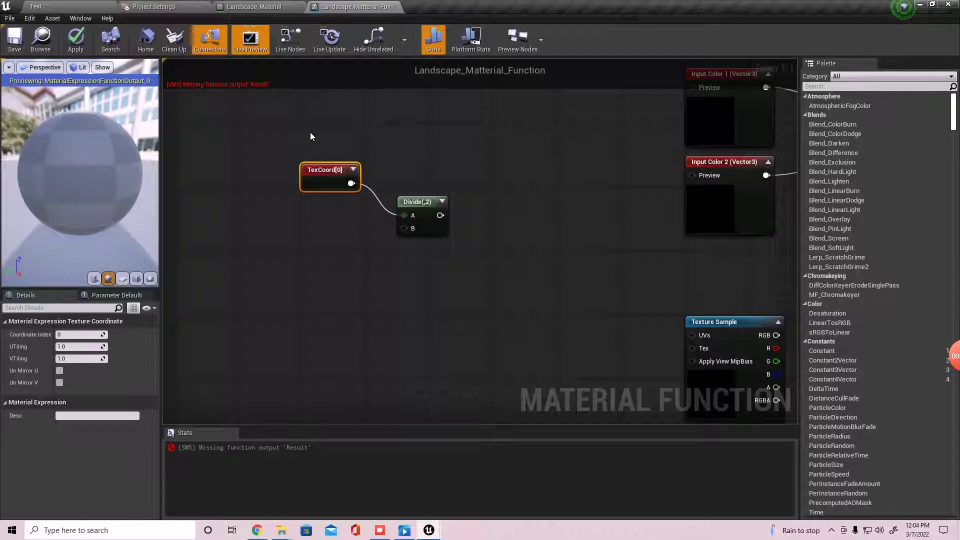
pyautogui.click(419, 191)
pyautogui.moveTo(414, 173); pyautogui.dragTo(417, 296)
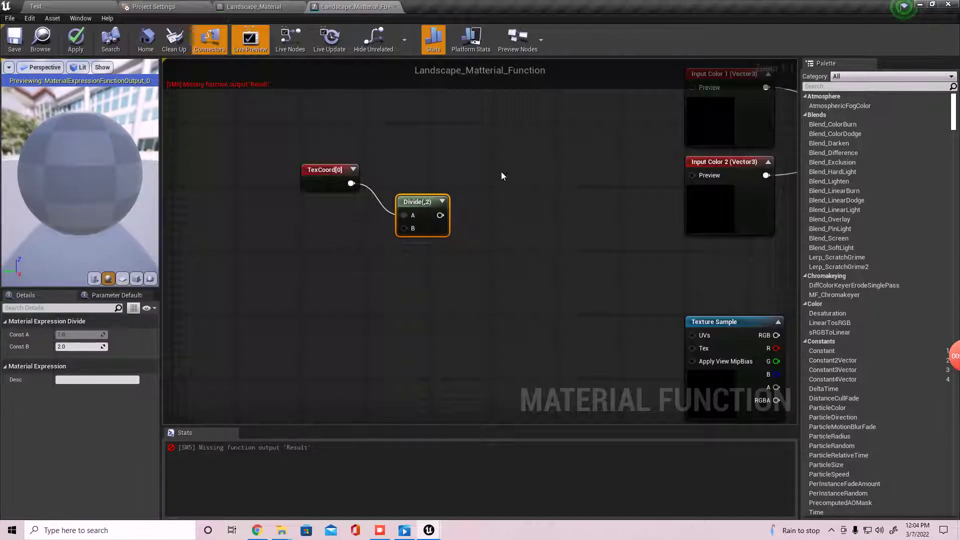
pyautogui.click(409, 156)
pyautogui.moveTo(415, 166); pyautogui.dragTo(417, 296)
pyautogui.click(419, 166)
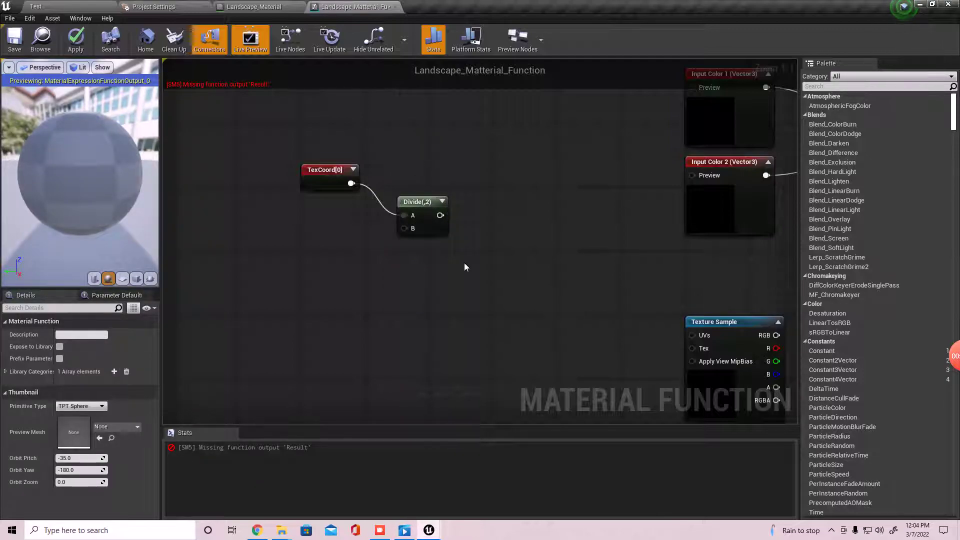
pyautogui.moveTo(418, 152); pyautogui.dragTo(421, 299)
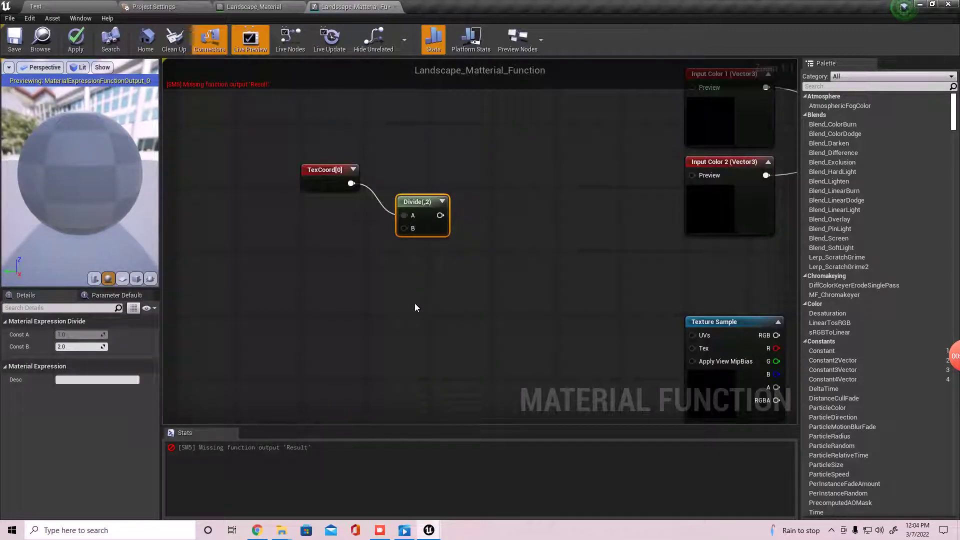
pyautogui.click(348, 269)
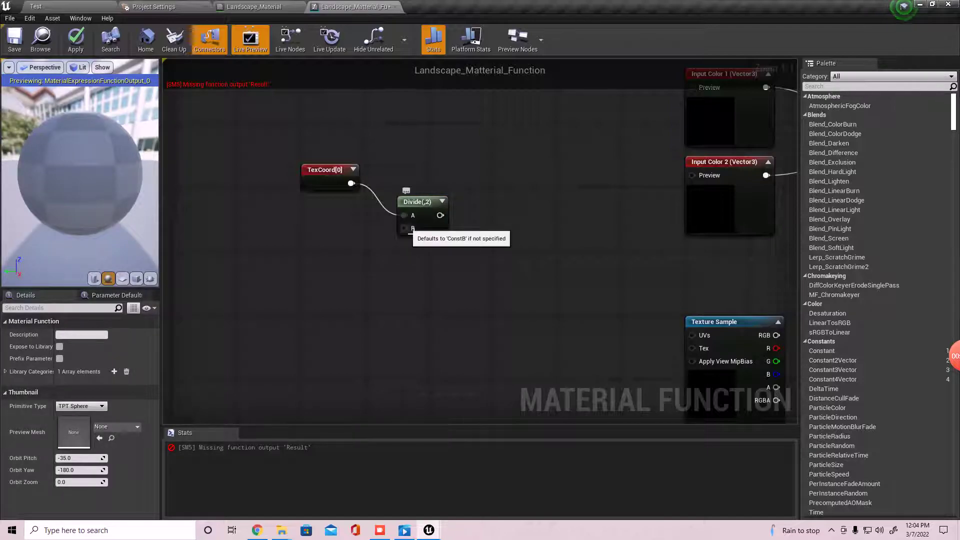
pyautogui.rightClick(321, 226)
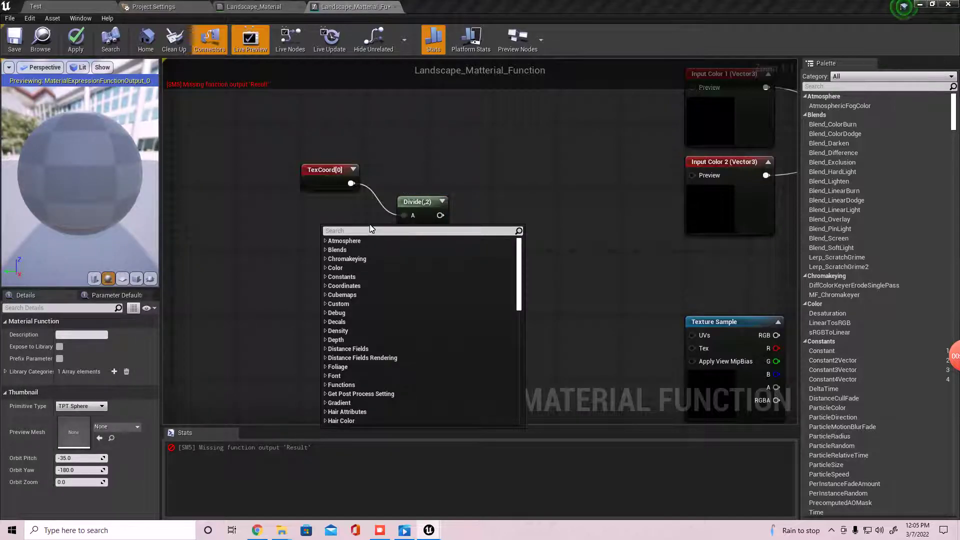
pyautogui.press('Escape')
pyautogui.rightClick(403, 229)
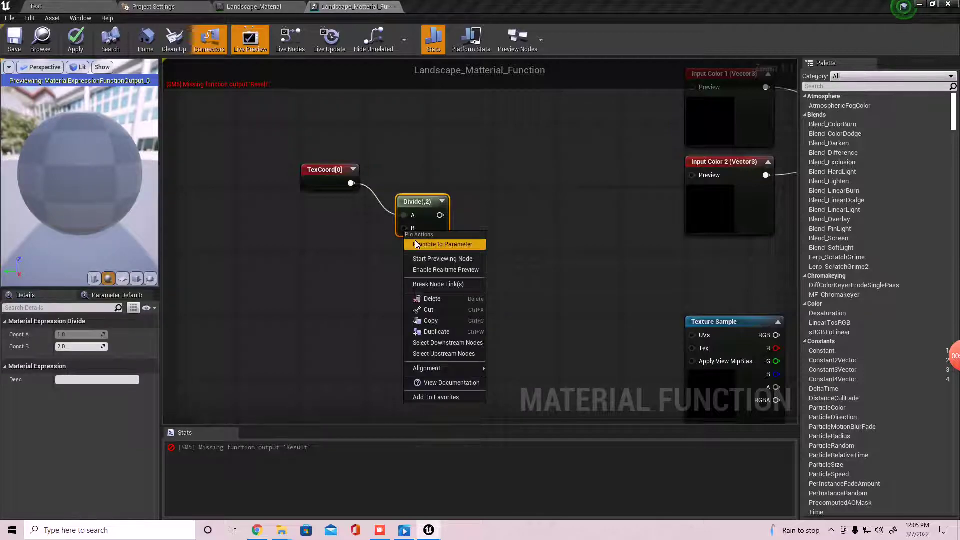
pyautogui.click(420, 243)
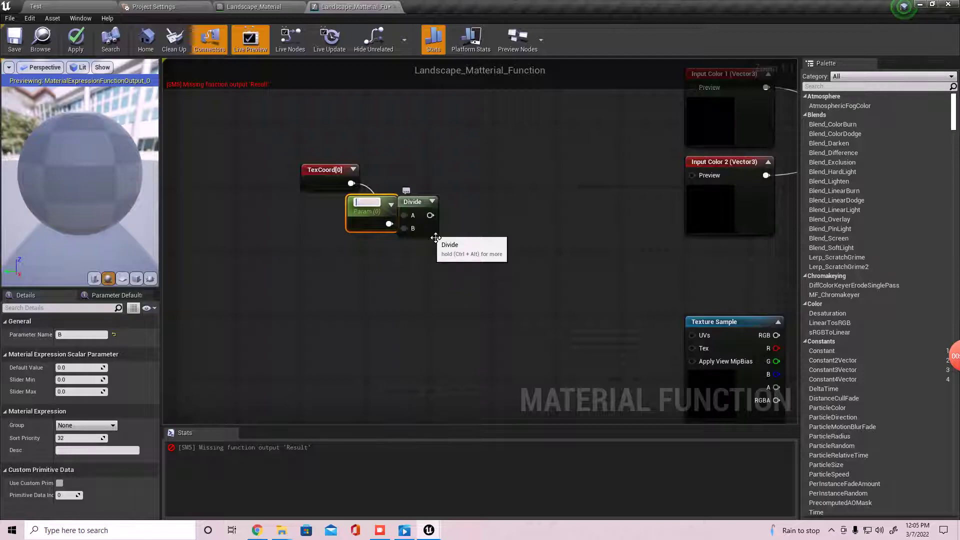
pyautogui.click(350, 244)
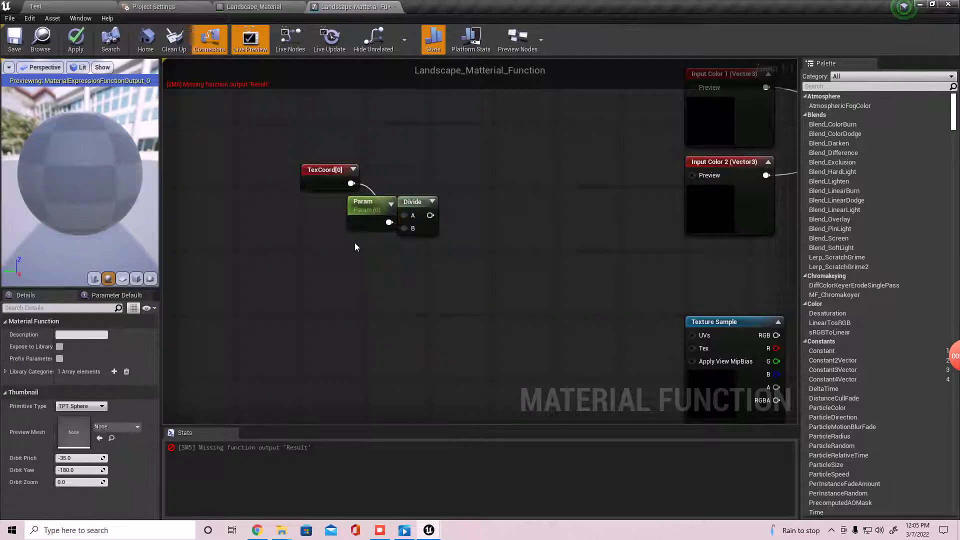
pyautogui.click(361, 221)
pyautogui.press('Delete')
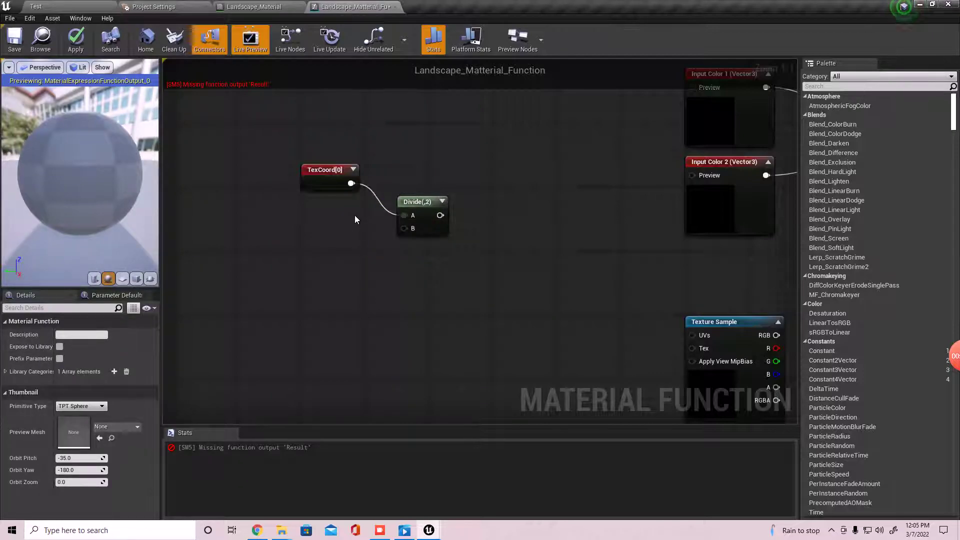
# - Add a FunctionInput node below TexCoord and connect its output to the Divide node's B input
pyautogui.rightClick(342, 242)
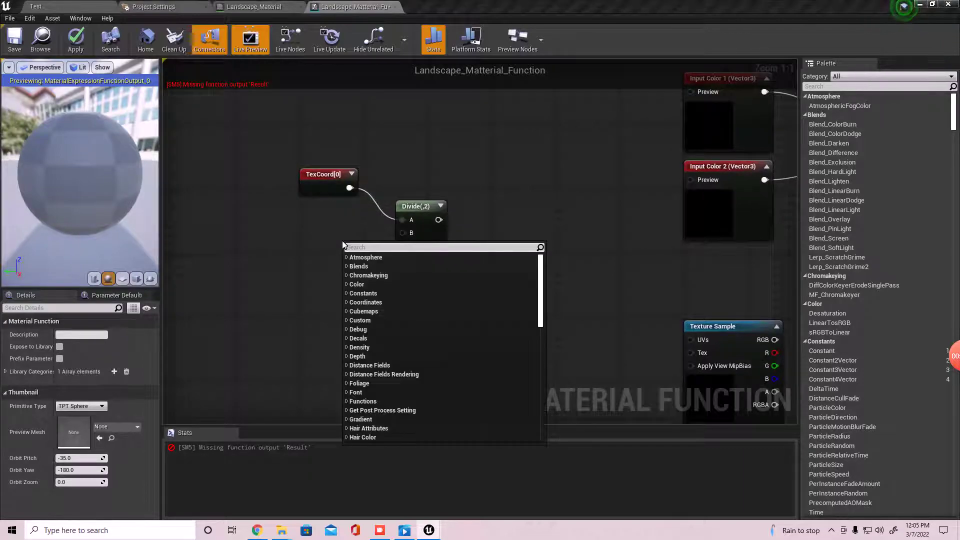
pyautogui.write('input')
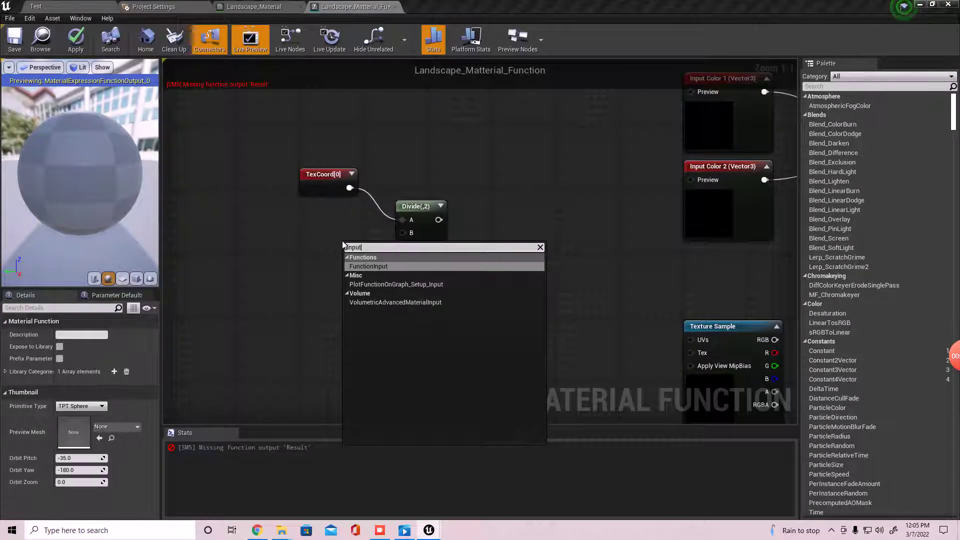
pyautogui.click(373, 265)
pyautogui.moveTo(384, 260); pyautogui.dragTo(402, 233)
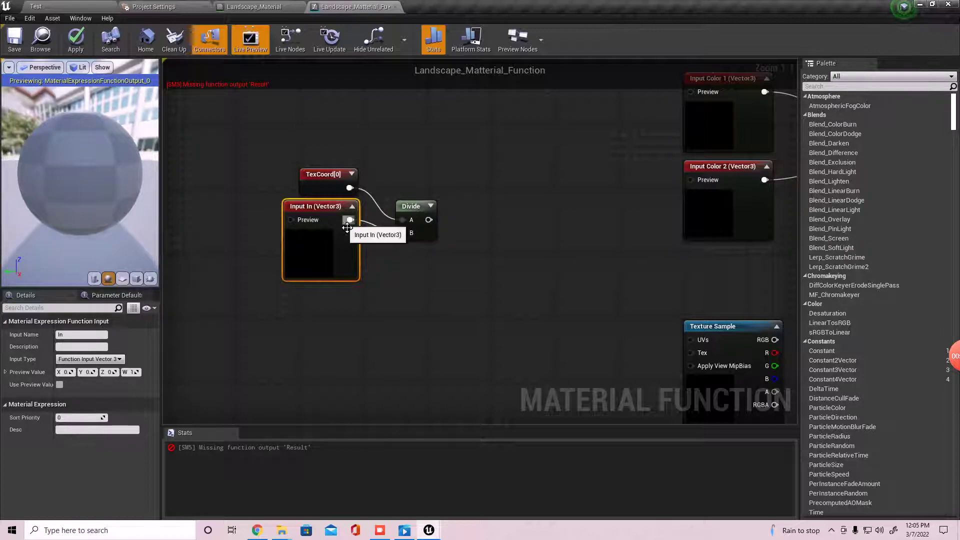
# - Set the new function input's type to Function Input Scalar and name it Noise Scale
pyautogui.click(88, 359)
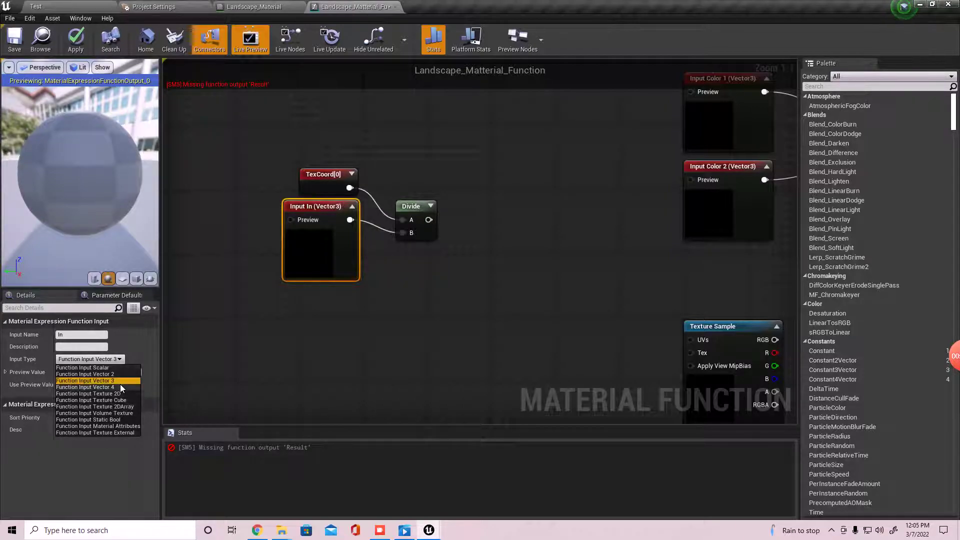
pyautogui.click(83, 367)
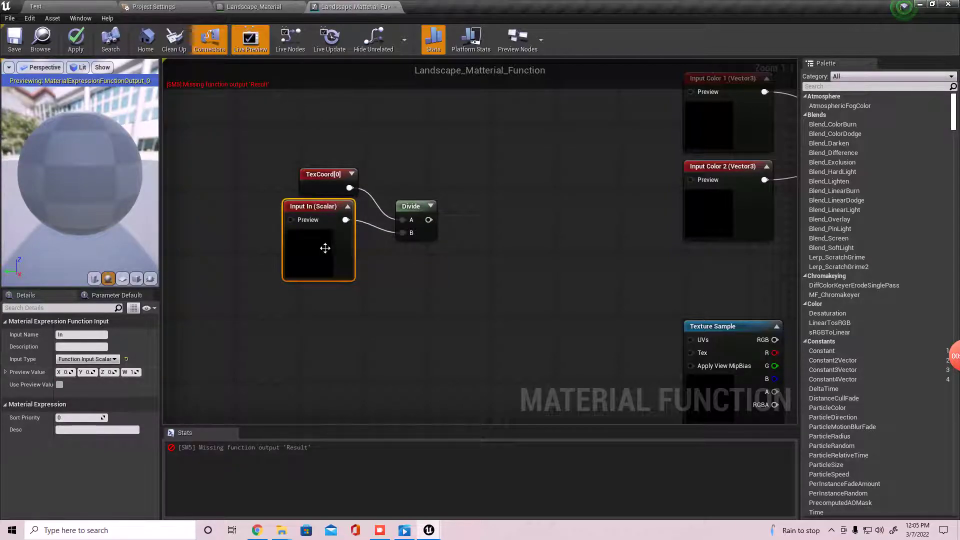
pyautogui.click(82, 335)
pyautogui.moveTo(84, 337); pyautogui.dragTo(52, 338)
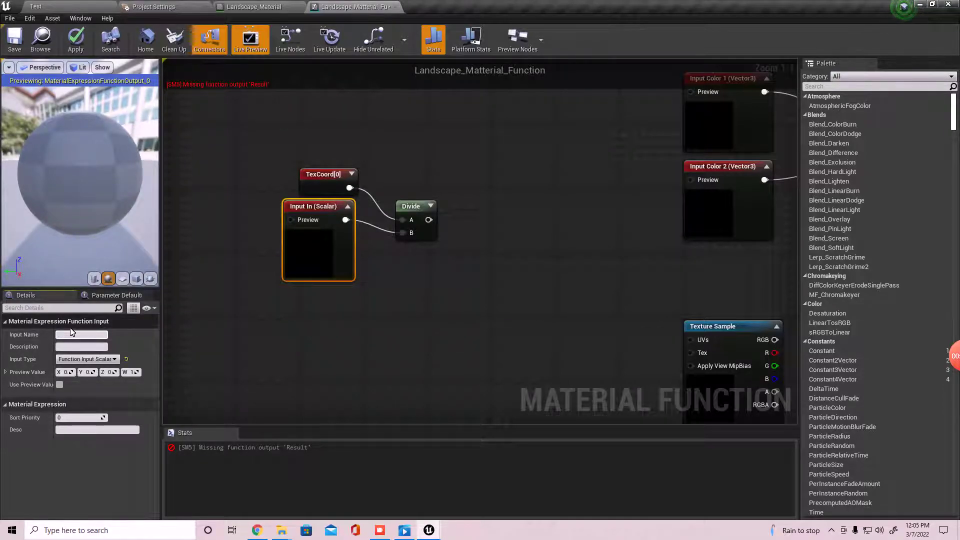
pyautogui.write('Noise')
pyautogui.write('Scale')
pyautogui.press('Return')
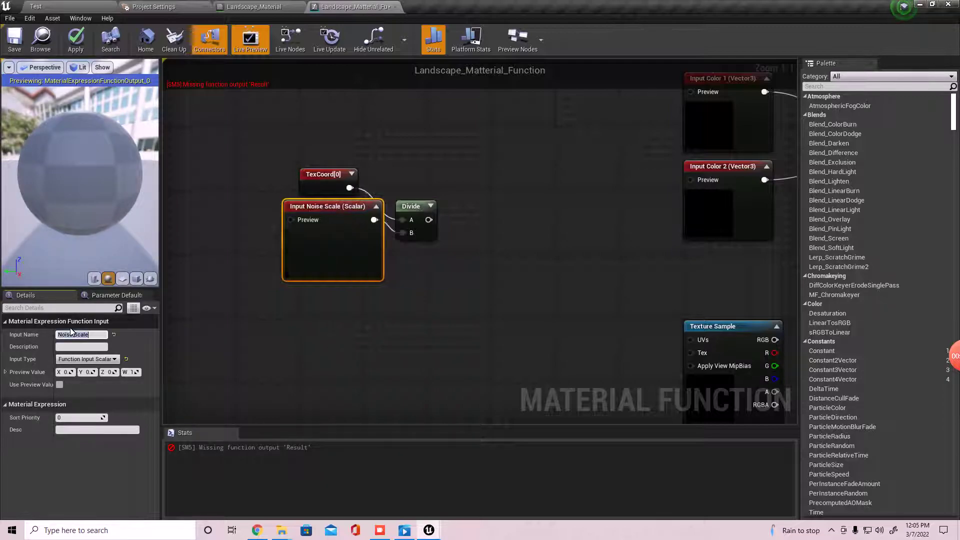
# - Lower the Noise Scale node clear of TexCoord and Divide, and shift all three nodes together further left of the color inputs
pyautogui.moveTo(355, 256); pyautogui.dragTo(347, 271)
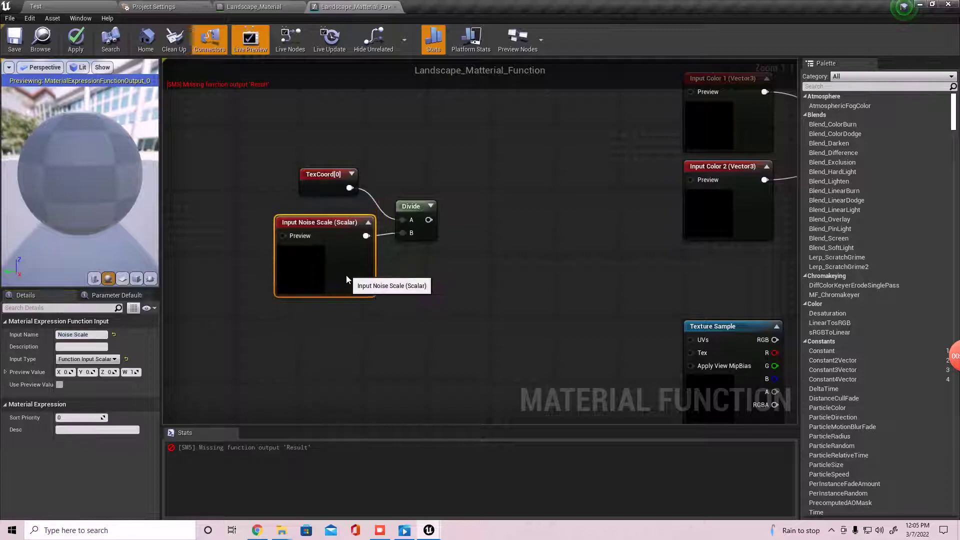
pyautogui.moveTo(450, 307); pyautogui.dragTo(399, 313, button='right')
pyautogui.moveTo(262, 352); pyautogui.dragTo(382, 191)
pyautogui.moveTo(363, 223); pyautogui.dragTo(243, 207)
pyautogui.moveTo(391, 330); pyautogui.dragTo(521, 339, button='right')
pyautogui.scroll(-2, 462, 293)
pyautogui.moveTo(424, 301); pyautogui.dragTo(459, 326, button='right')
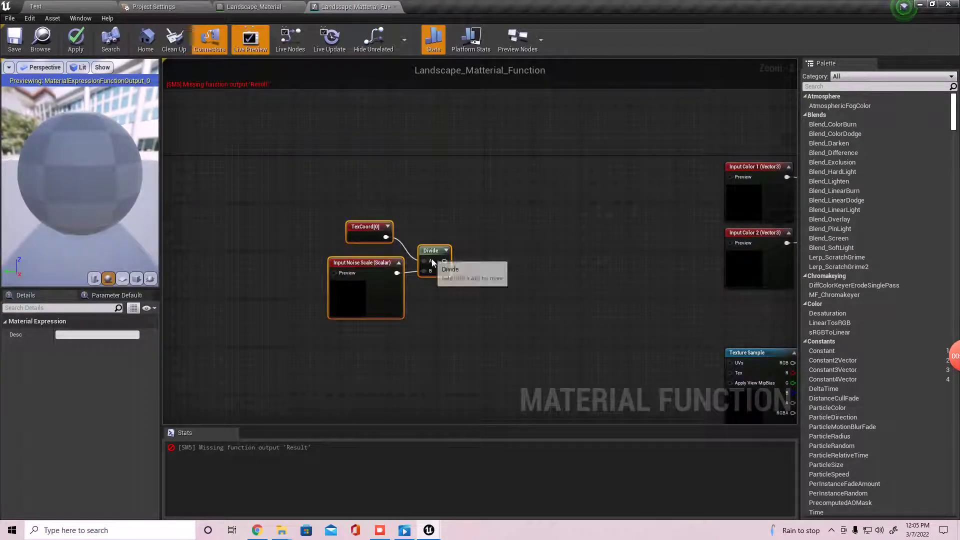
# - Add a second Divide node with the first Divide's output feeding its A input, and place it just below and to the right
pyautogui.moveTo(444, 262); pyautogui.dragTo(481, 328)
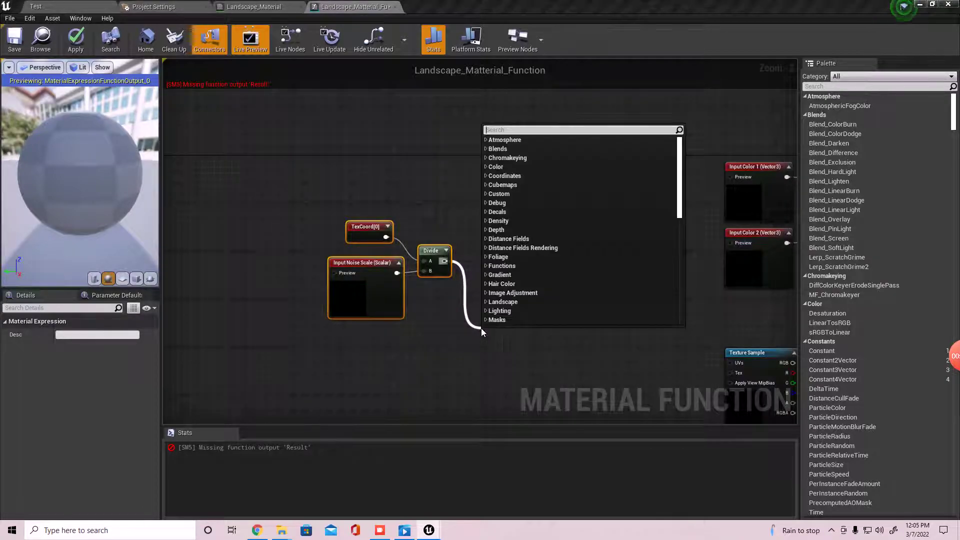
pyautogui.write('divide')
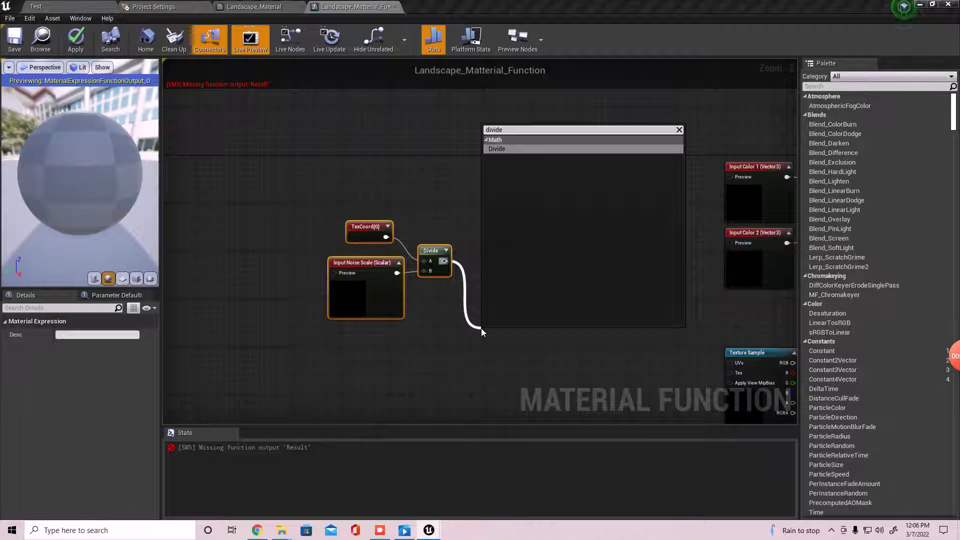
pyautogui.press('Return')
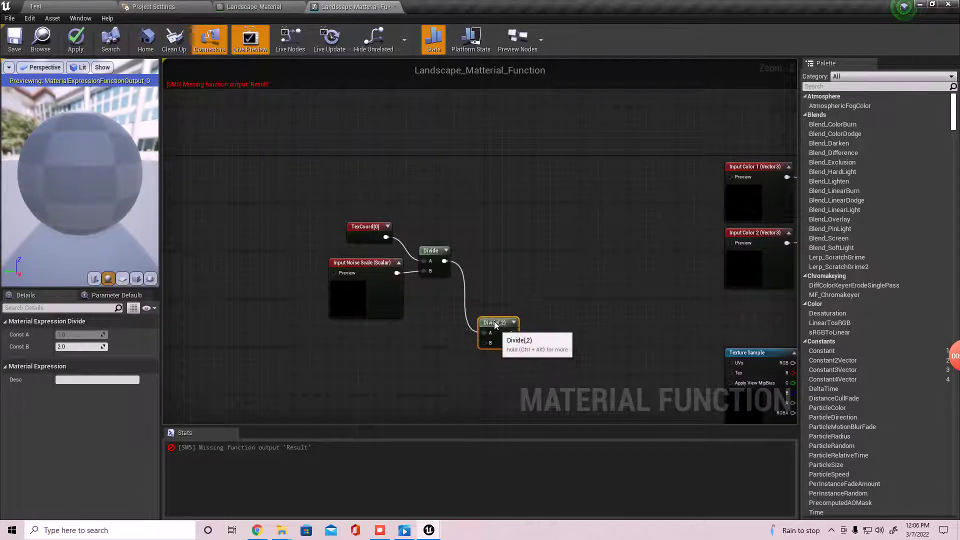
pyautogui.scroll(2, 517, 274)
pyautogui.moveTo(515, 274); pyautogui.dragTo(529, 245, button='right')
pyautogui.moveTo(491, 258); pyautogui.dragTo(491, 250)
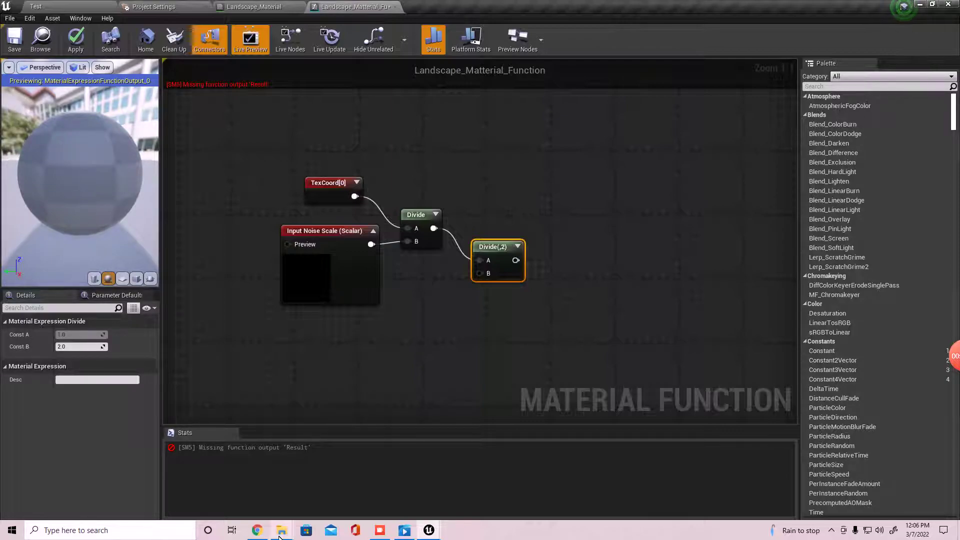
# - Examine the two Texture Sample nodes and the landscape surface in the Test level, and return to the Noise Scale nodes in the function graph
pyautogui.moveTo(407, 343); pyautogui.dragTo(175, 275, button='right')
pyautogui.scroll(-1, 450, 236)
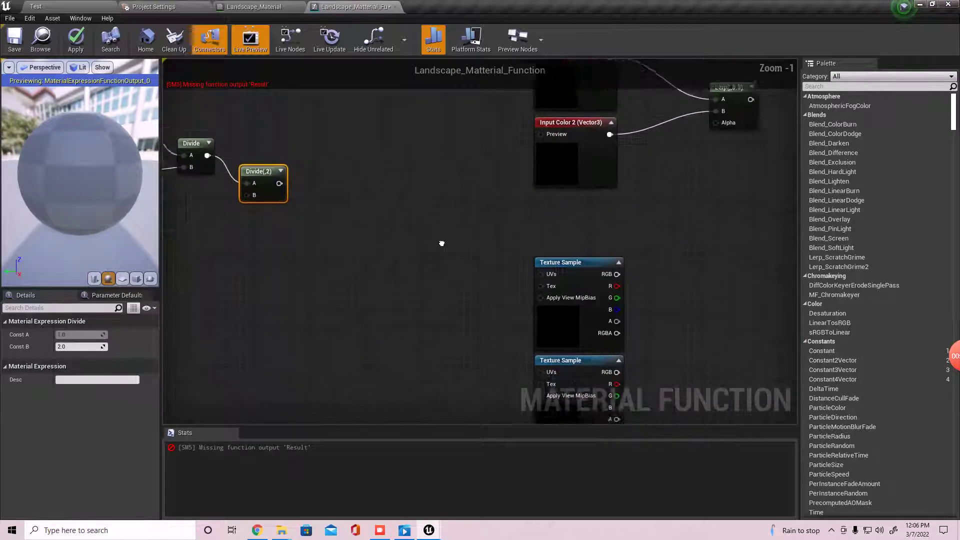
pyautogui.moveTo(482, 210); pyautogui.dragTo(655, 331)
pyautogui.moveTo(651, 332); pyautogui.dragTo(638, 226, button='right')
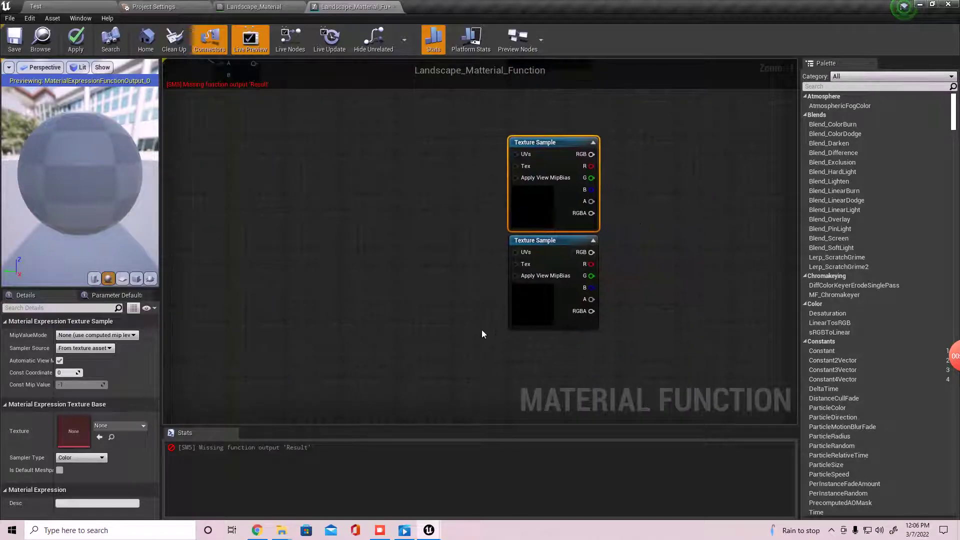
pyautogui.moveTo(457, 344); pyautogui.dragTo(684, 243)
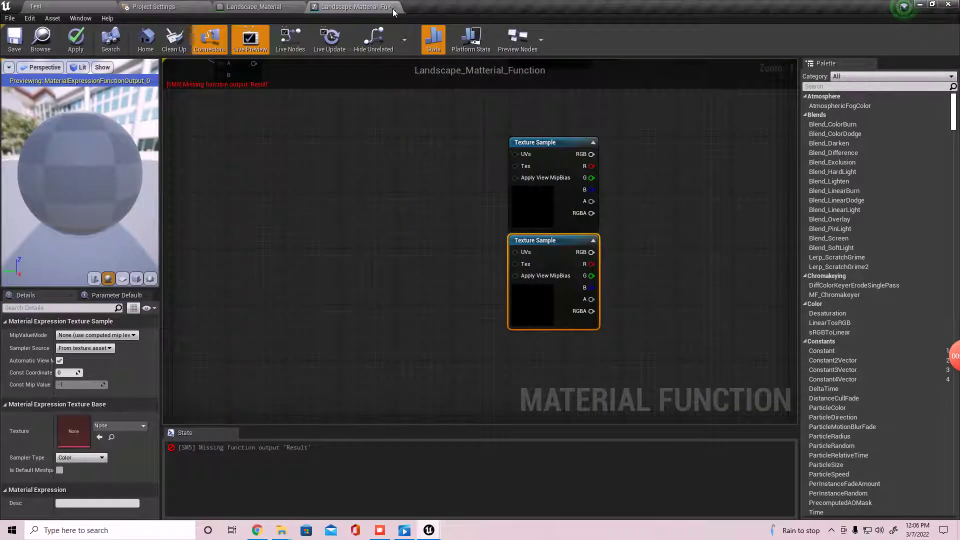
pyautogui.click(60, 6)
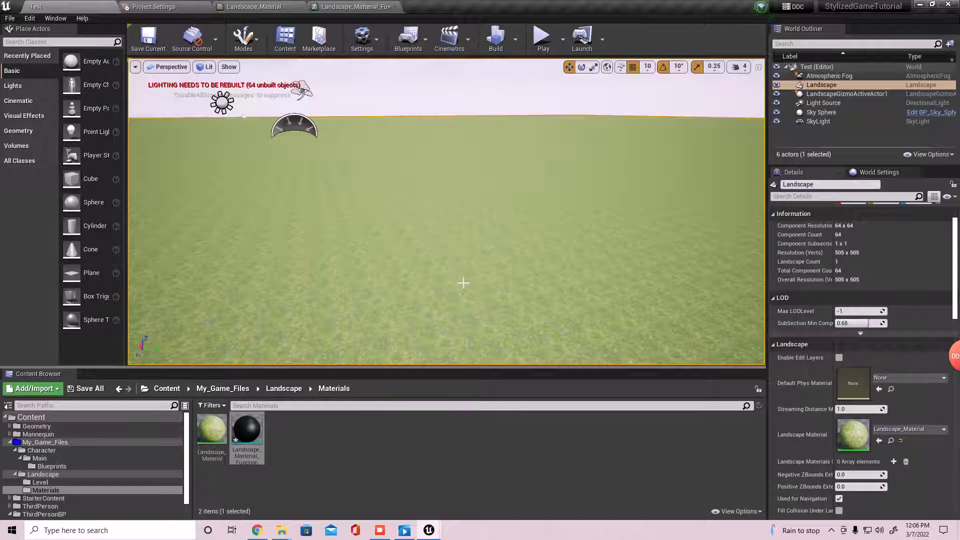
pyautogui.click(353, 5)
pyautogui.moveTo(380, 173); pyautogui.dragTo(446, 218, button='right')
pyautogui.scroll(-2, 419, 151)
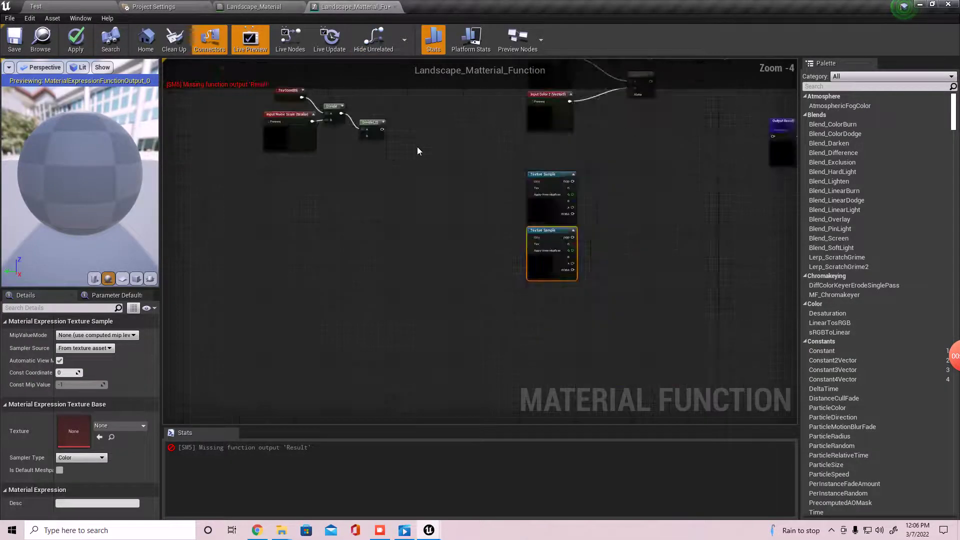
pyautogui.moveTo(419, 151); pyautogui.dragTo(435, 231, button='right')
pyautogui.scroll(4, 328, 144)
pyautogui.moveTo(546, 322); pyautogui.dragTo(552, 267, button='right')
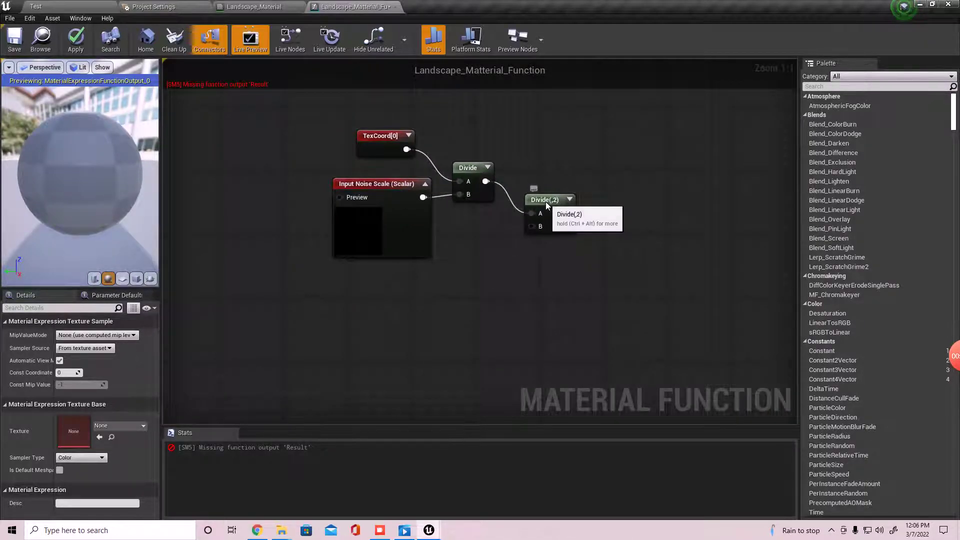
# - Duplicate the Noise Scale input node and place the copy directly beneath the original
pyautogui.click(545, 202)
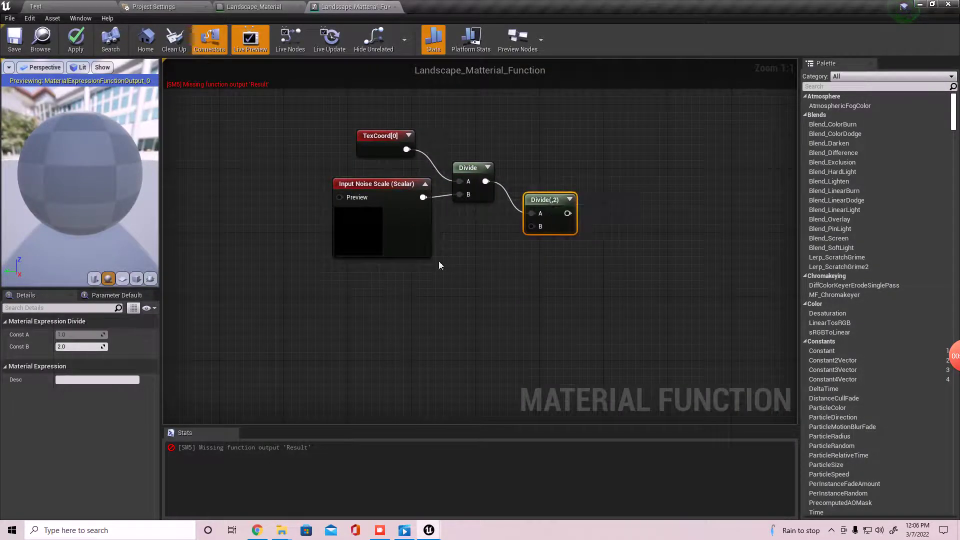
pyautogui.click(361, 241)
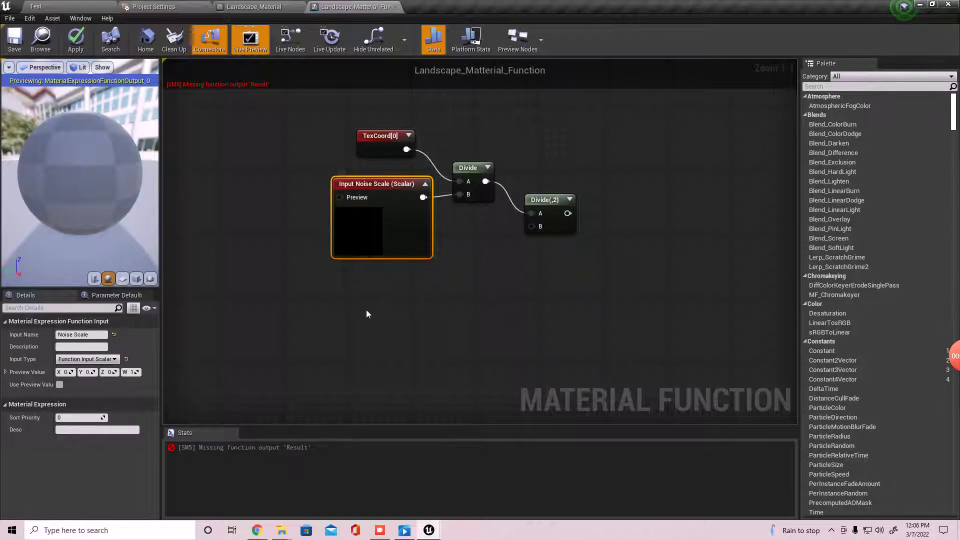
pyautogui.hotkey('ctrl', 'c')
pyautogui.hotkey('ctrl', 'v')
pyautogui.moveTo(399, 344); pyautogui.dragTo(367, 298)
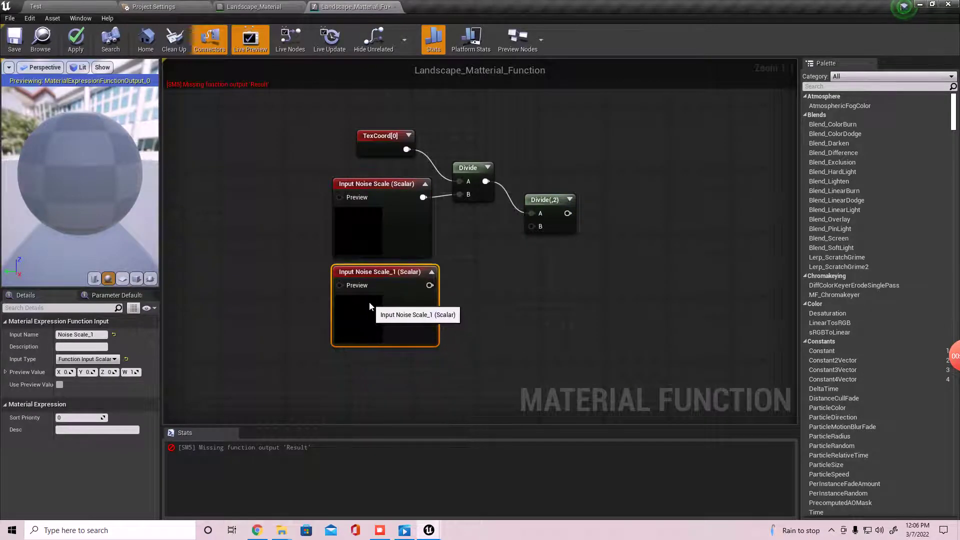
# - Rename the copied scalar input Noise Rotation Scale and connect it to the second Divide node's B input
pyautogui.click(97, 334)
pyautogui.hotkey('ctrl', 'a')
pyautogui.press('BackSpace')
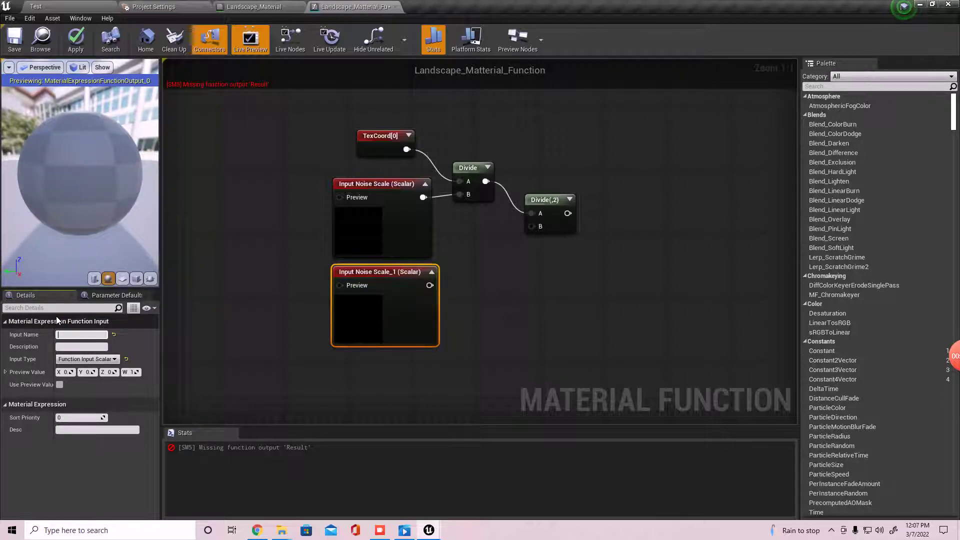
pyautogui.write('Noise Rotation')
pyautogui.press('Return')
pyautogui.write('Scale')
pyautogui.press('Return')
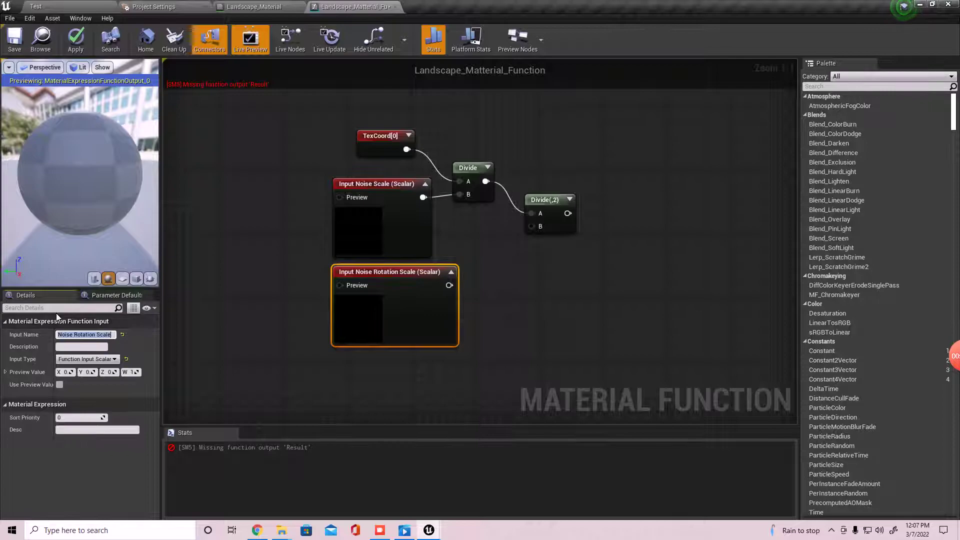
pyautogui.moveTo(462, 263); pyautogui.dragTo(391, 270, button='right')
pyautogui.moveTo(376, 293); pyautogui.dragTo(467, 236)
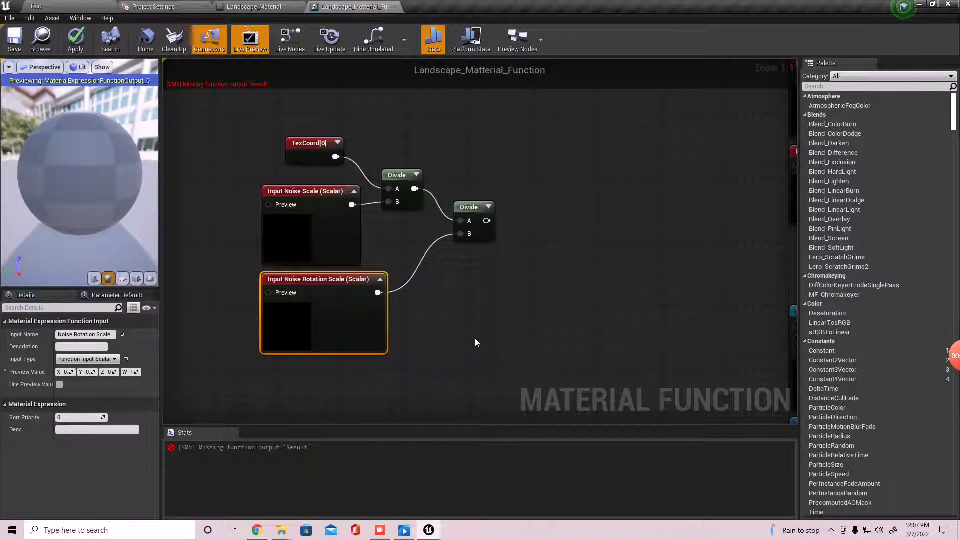
# - Add a Rotator node with the second Divide's output feeding its Coordinate input, and place it below and to the right of that Divide
pyautogui.moveTo(475, 342); pyautogui.dragTo(510, 267, button='right')
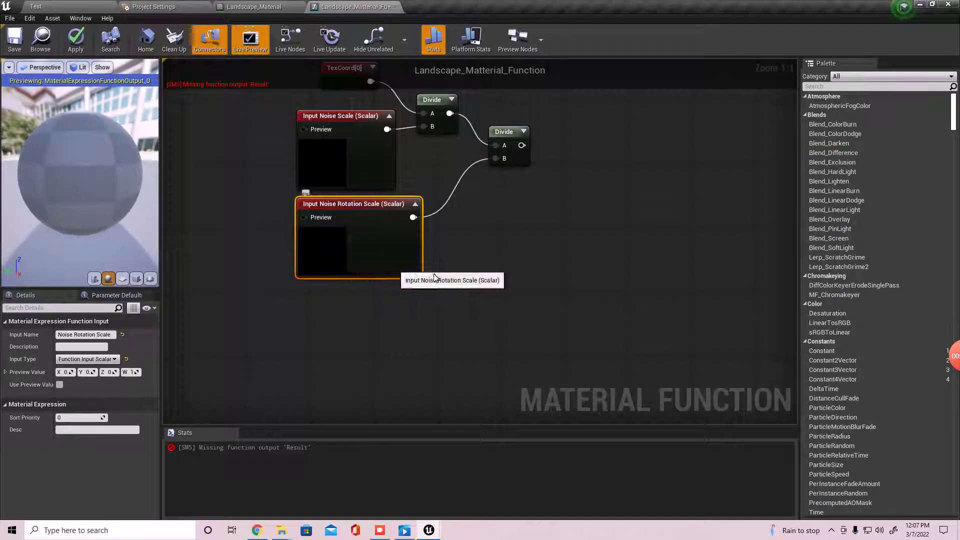
pyautogui.moveTo(521, 145); pyautogui.dragTo(590, 229)
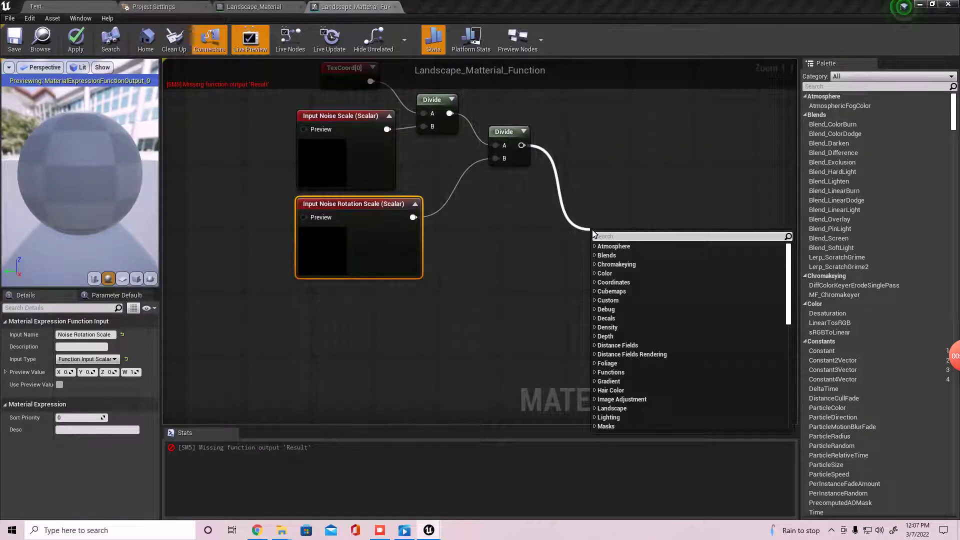
pyautogui.write('rotat')
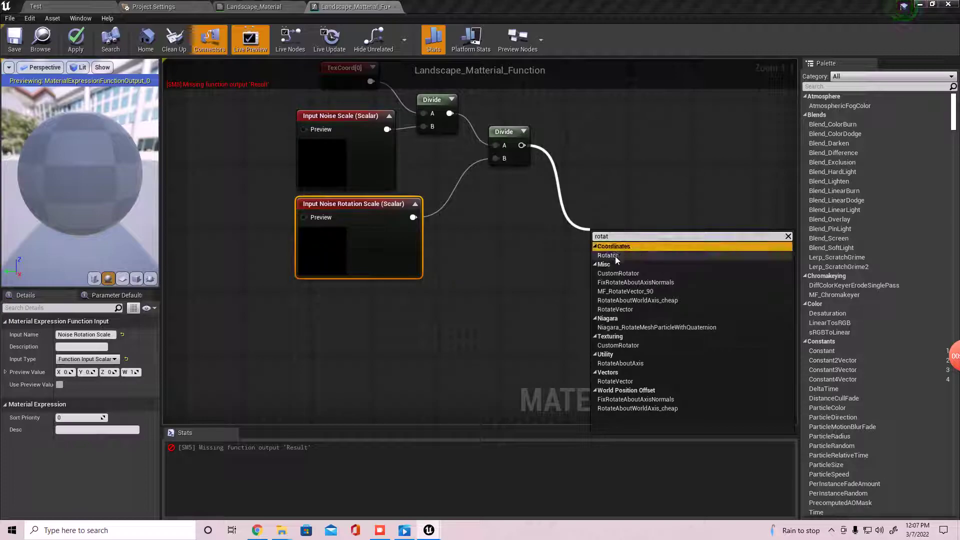
pyautogui.click(615, 255)
pyautogui.moveTo(609, 241); pyautogui.dragTo(617, 201)
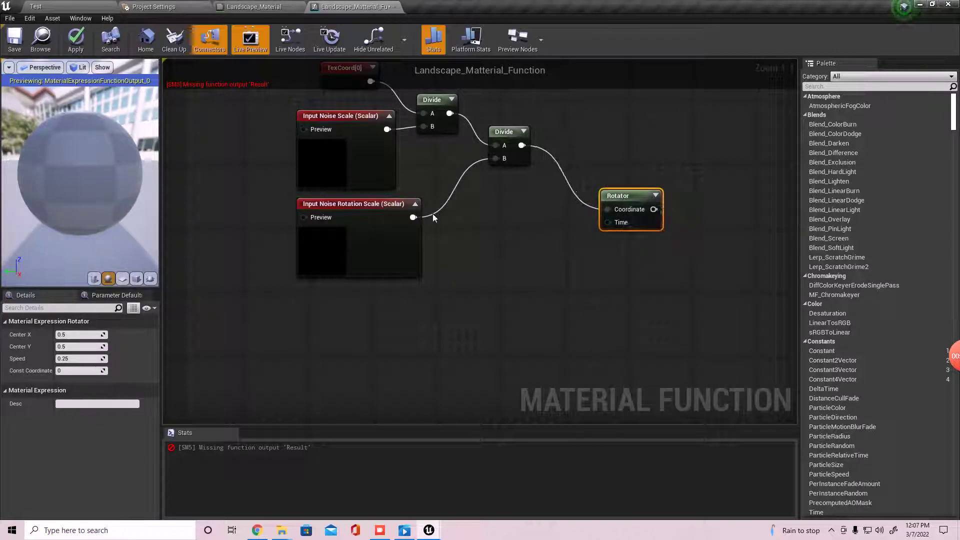
# - Duplicate the Noise Rotation Scale input beneath the original and connect the copy to the Rotator's Time input
pyautogui.click(388, 252)
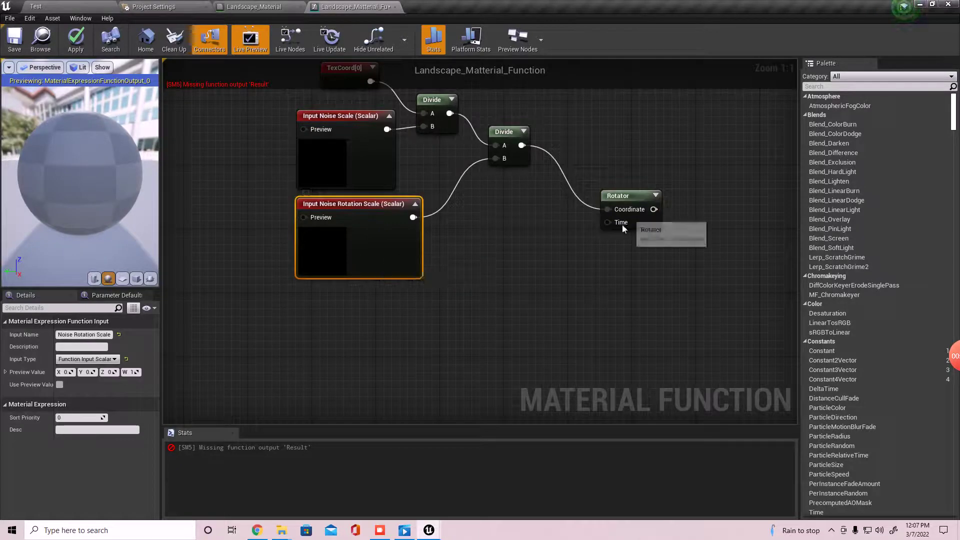
pyautogui.hotkey('ctrl', 'd')
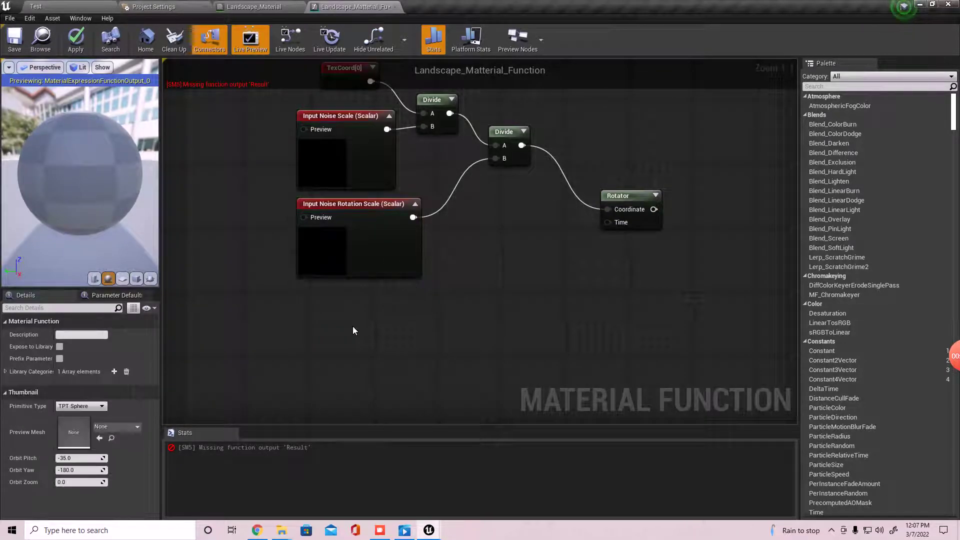
pyautogui.moveTo(380, 345); pyautogui.dragTo(323, 305)
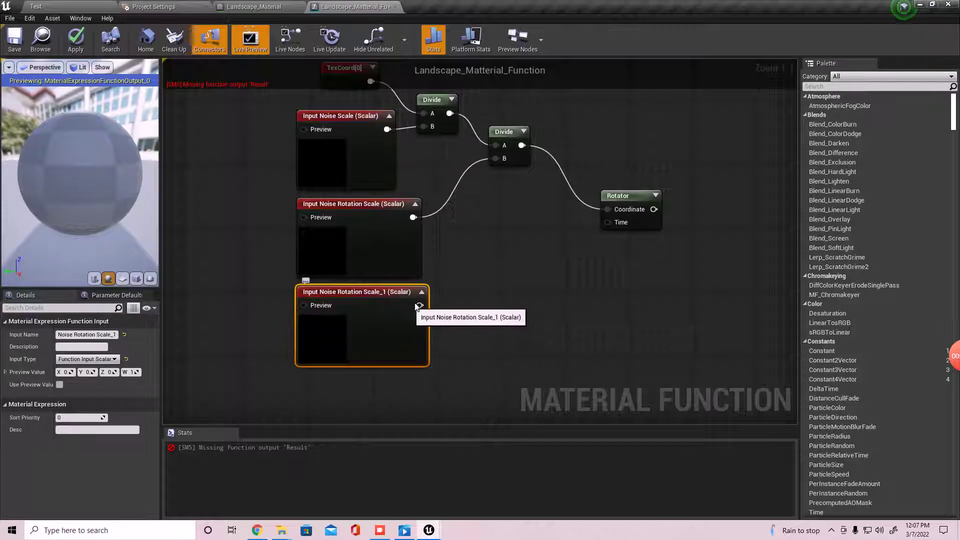
pyautogui.moveTo(420, 305); pyautogui.dragTo(610, 224)
# - Rename the duplicated scalar input Noise Rotation Amount
pyautogui.click(113, 334)
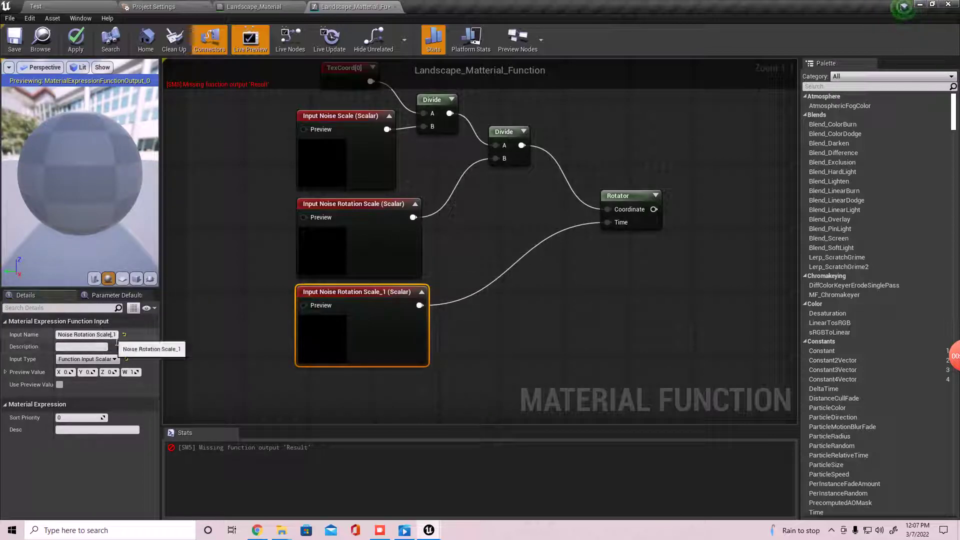
pyautogui.press('BackSpace')
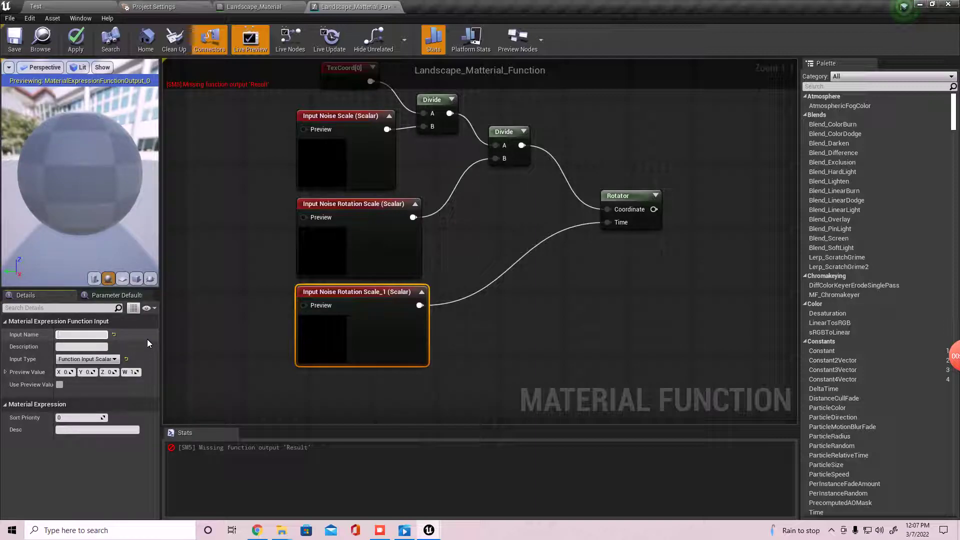
pyautogui.write('Noise Rotation Amount')
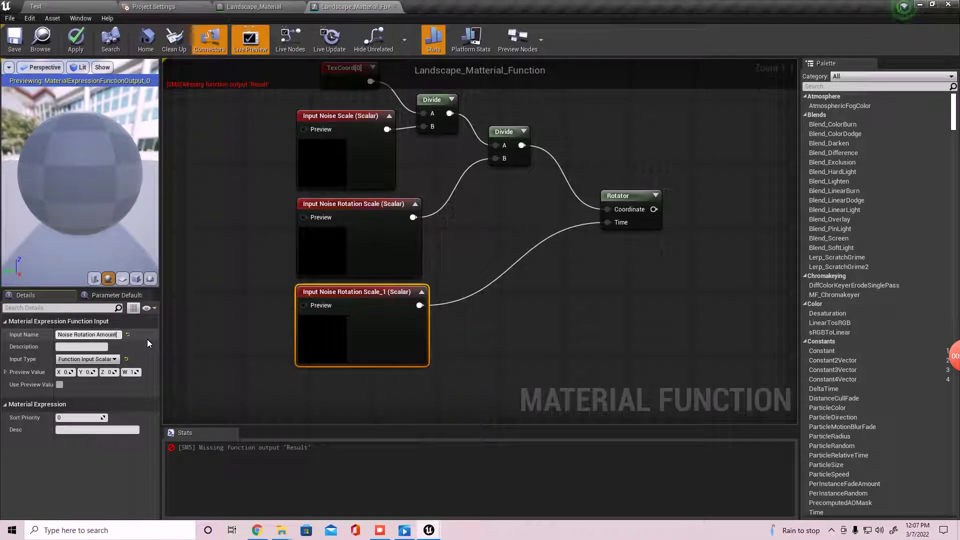
pyautogui.press('Return')
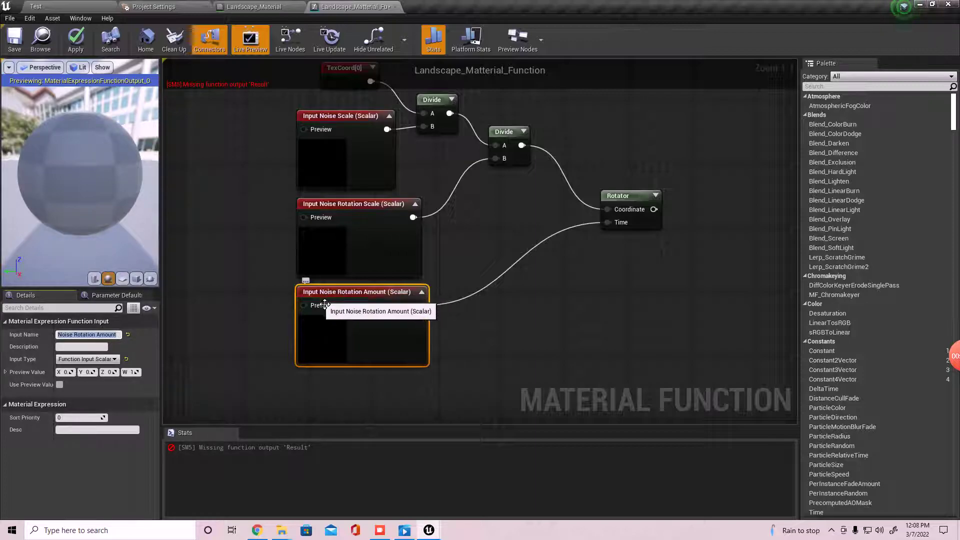
# - Connect the Rotator's output to the UVs of the upper Texture Sample
pyautogui.moveTo(481, 297); pyautogui.dragTo(507, 336, button='right')
pyautogui.scroll(-1, 507, 337)
pyautogui.moveTo(516, 278); pyautogui.dragTo(408, 287, button='right')
pyautogui.moveTo(546, 233); pyautogui.dragTo(487, 249, button='right')
pyautogui.moveTo(646, 259); pyautogui.dragTo(557, 209, button='right')
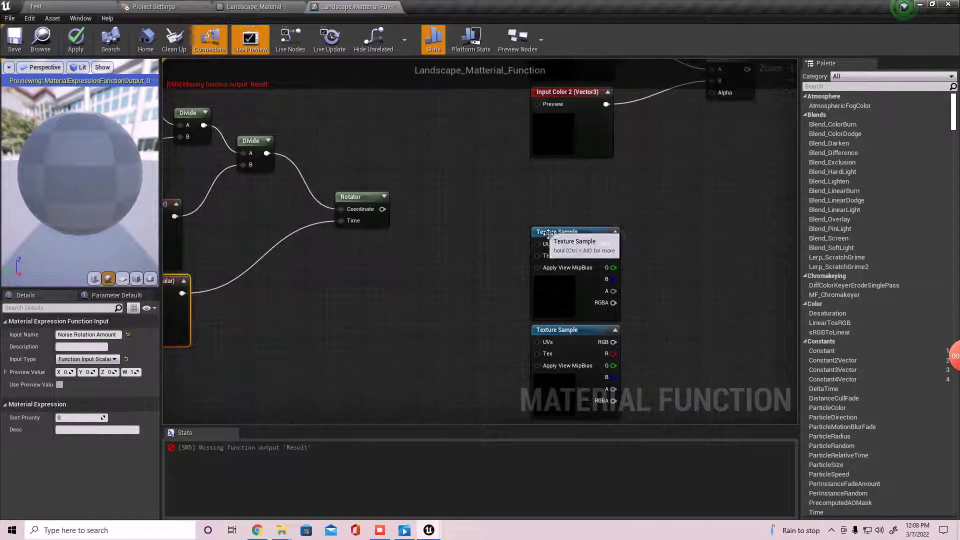
pyautogui.moveTo(347, 261); pyautogui.dragTo(477, 373, button='right')
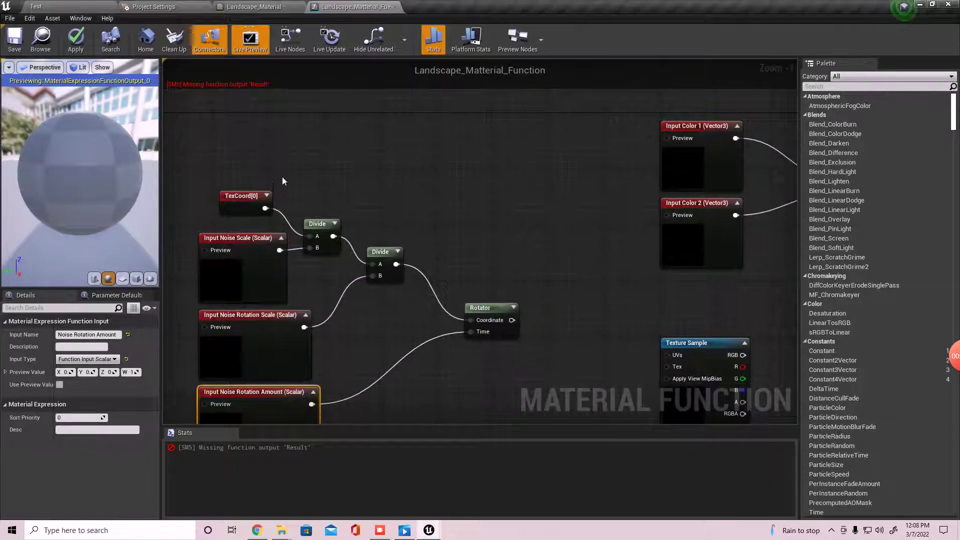
pyautogui.moveTo(555, 403); pyautogui.dragTo(389, 350, button='right')
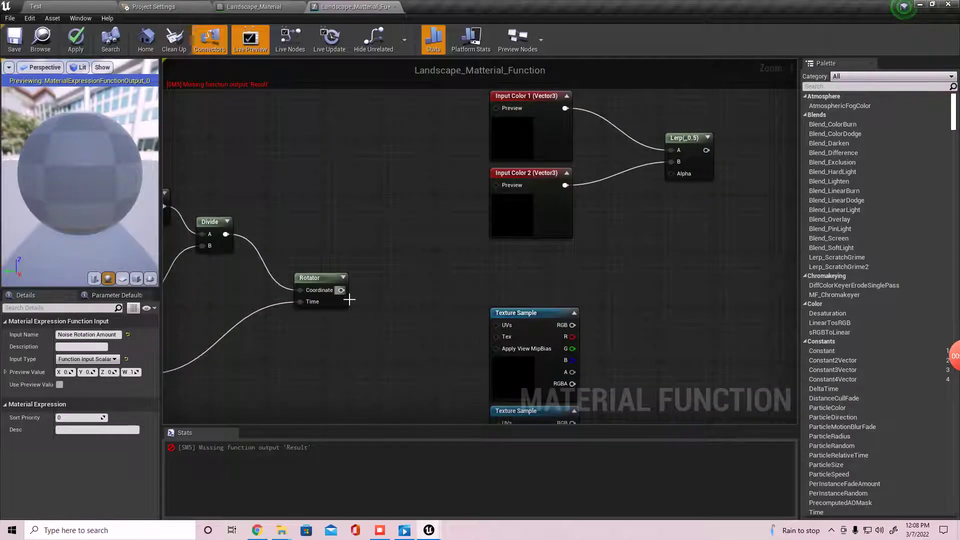
pyautogui.moveTo(341, 290); pyautogui.dragTo(497, 322)
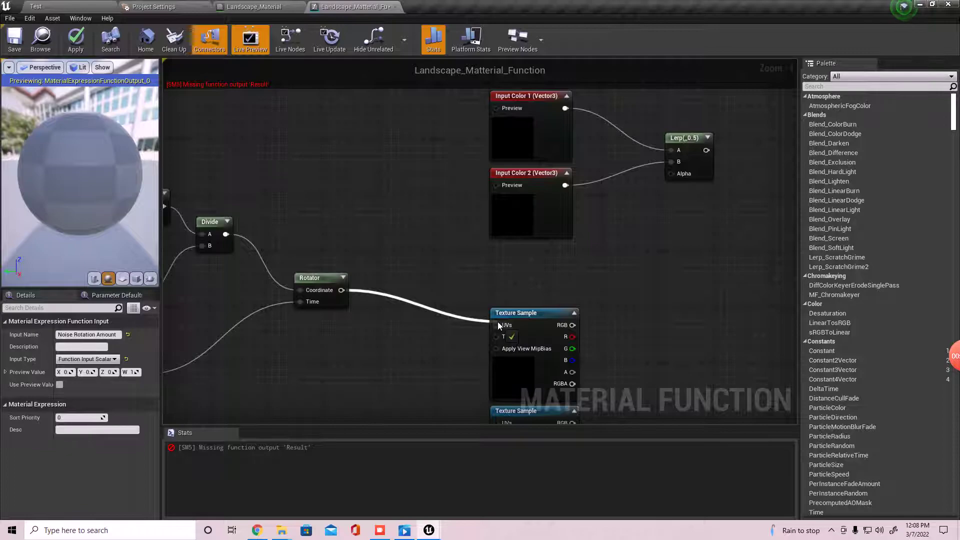
# - Connect the first Divide's output to the upper Texture Sample's UVs in place of the Rotator link
pyautogui.moveTo(445, 398); pyautogui.dragTo(512, 375, button='right')
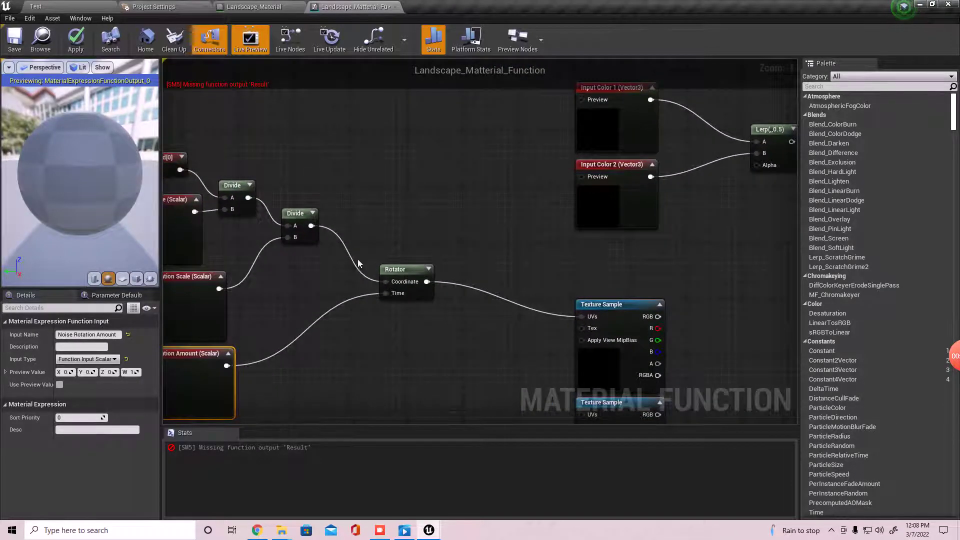
pyautogui.moveTo(249, 198); pyautogui.dragTo(290, 195)
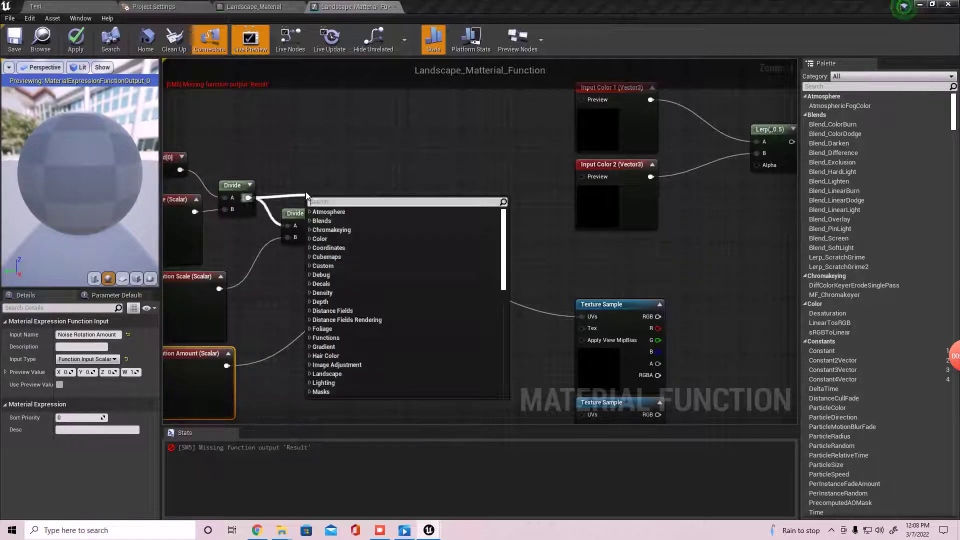
pyautogui.click(289, 158)
pyautogui.moveTo(375, 173); pyautogui.dragTo(443, 164, button='right')
pyautogui.moveTo(318, 188); pyautogui.dragTo(656, 309)
# - Select the TexCoord, scalar input, Divide and Rotator nodes together and move the group down, level with the Texture Samples
pyautogui.moveTo(431, 367); pyautogui.dragTo(523, 281, button='right')
pyautogui.scroll(-2, 314, 346)
pyautogui.moveTo(285, 357); pyautogui.dragTo(508, 128)
pyautogui.moveTo(505, 218); pyautogui.dragTo(491, 293)
pyautogui.moveTo(491, 293); pyautogui.dragTo(477, 213, button='right')
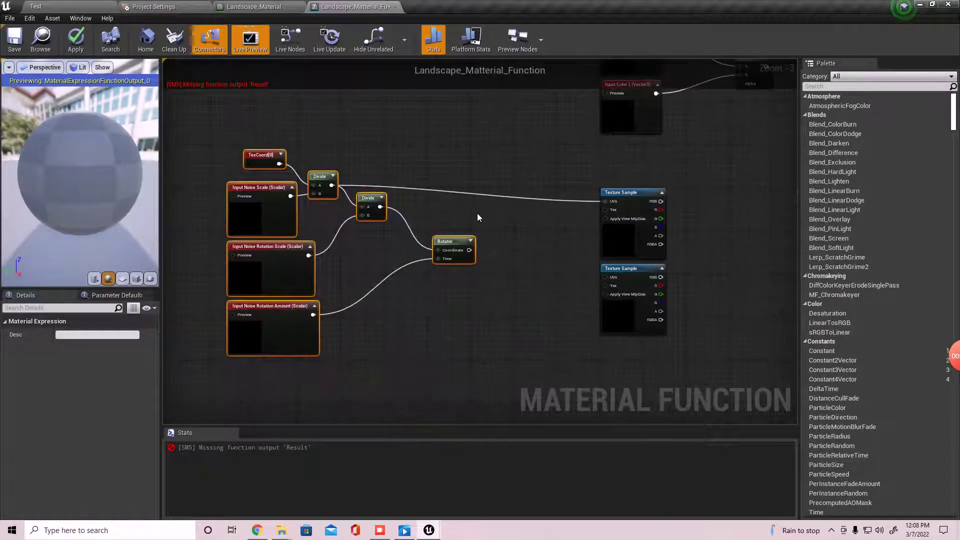
pyautogui.click(477, 213)
pyautogui.scroll(3, 478, 210)
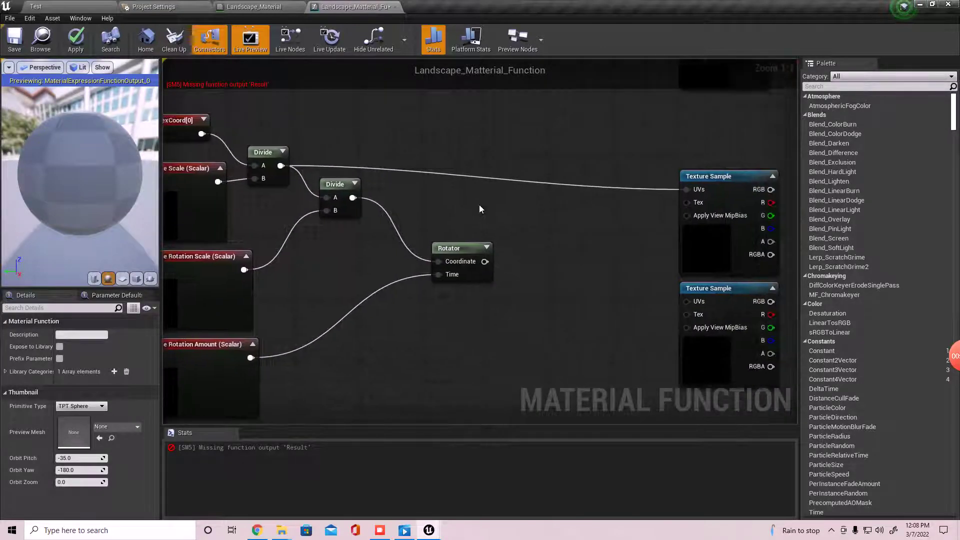
# - Connect the Rotator's output to the UVs of the lower Texture Sample
pyautogui.moveTo(356, 200); pyautogui.dragTo(368, 202)
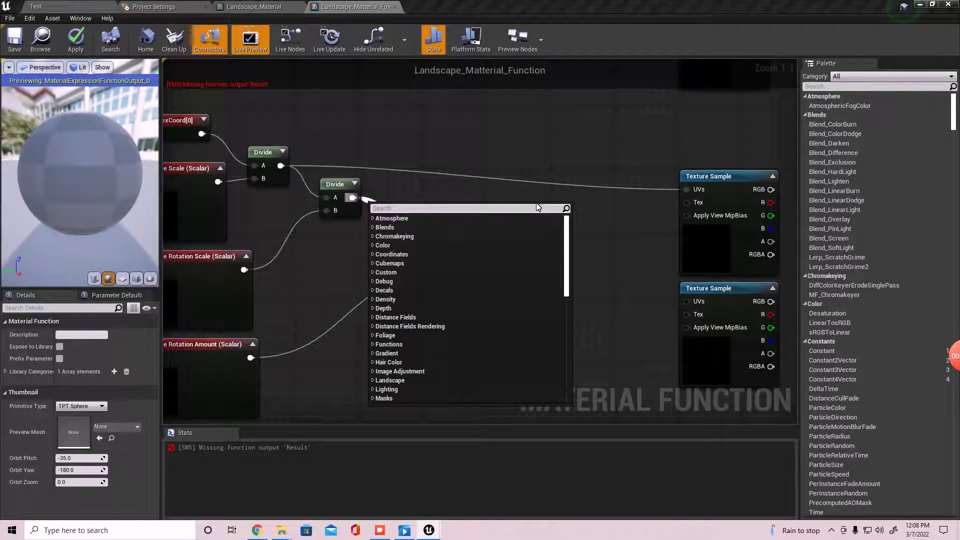
pyautogui.click(428, 185)
pyautogui.moveTo(524, 261); pyautogui.dragTo(484, 217, button='right')
pyautogui.moveTo(444, 217); pyautogui.dragTo(648, 257)
# - Examine the function graph from the TexCoord and scalar inputs through the Divide and Rotator nodes to both Texture Samples
pyautogui.moveTo(470, 308); pyautogui.dragTo(538, 419, button='right')
pyautogui.scroll(-1, 538, 323)
pyautogui.moveTo(619, 302); pyautogui.dragTo(402, 343, button='right')
pyautogui.scroll(-3, 402, 343)
pyautogui.moveTo(643, 293); pyautogui.dragTo(657, 222, button='right')
pyautogui.scroll(3, 445, 279)
pyautogui.moveTo(393, 281); pyautogui.dragTo(617, 218, button='right')
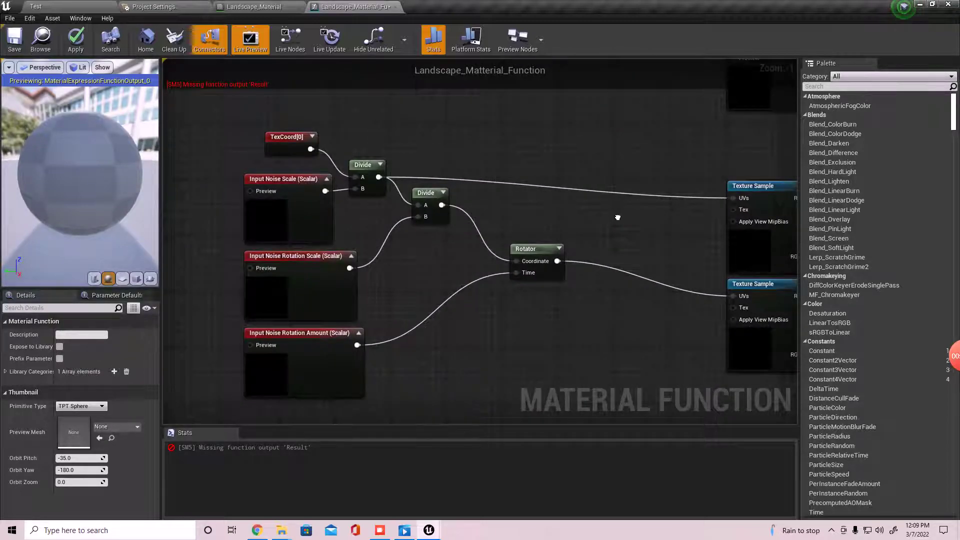
pyautogui.moveTo(636, 256); pyautogui.dragTo(480, 284, button='right')
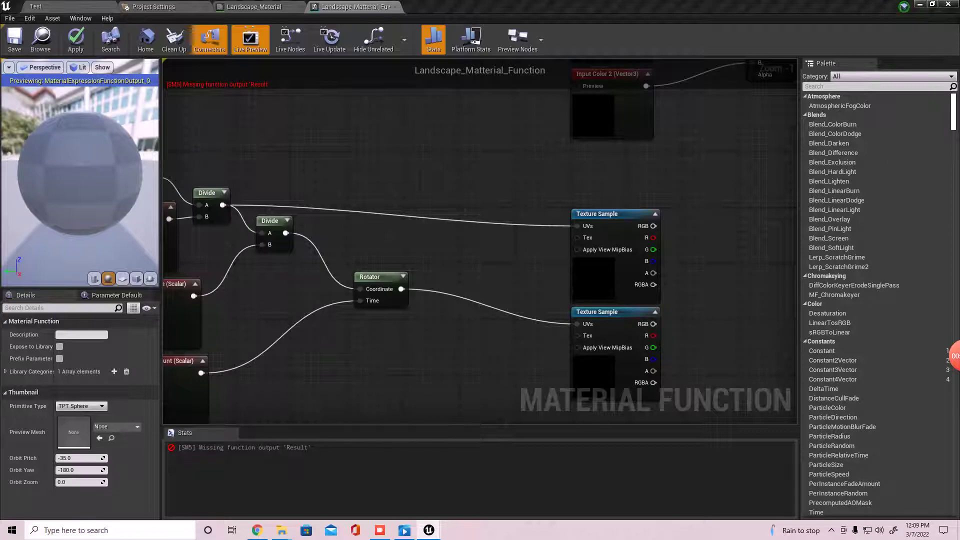
# - Select both Texture Sample nodes and shift them slightly to align beneath the color inputs
pyautogui.moveTo(721, 280); pyautogui.dragTo(711, 273, button='right')
pyautogui.moveTo(533, 245); pyautogui.dragTo(670, 345)
pyautogui.moveTo(609, 208); pyautogui.dragTo(610, 194)
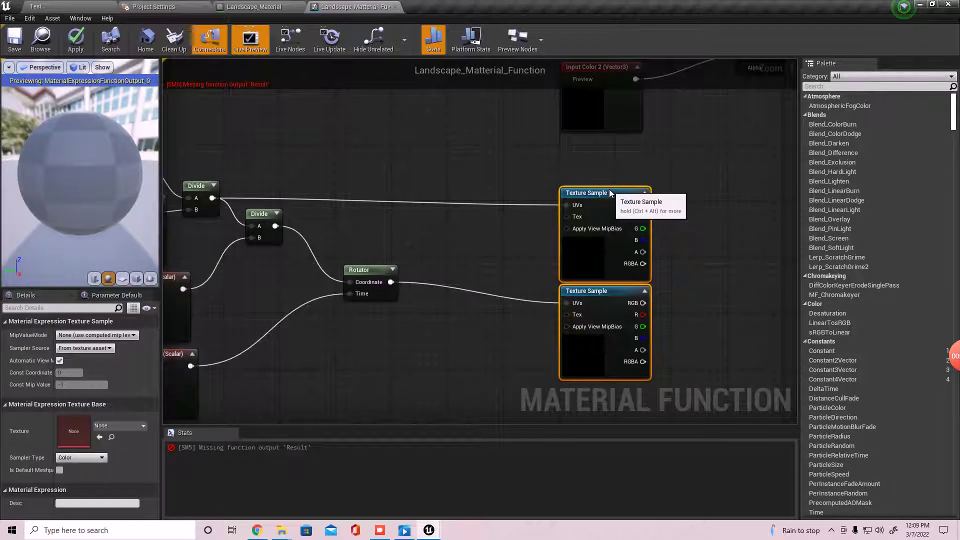
pyautogui.moveTo(610, 193); pyautogui.dragTo(608, 192)
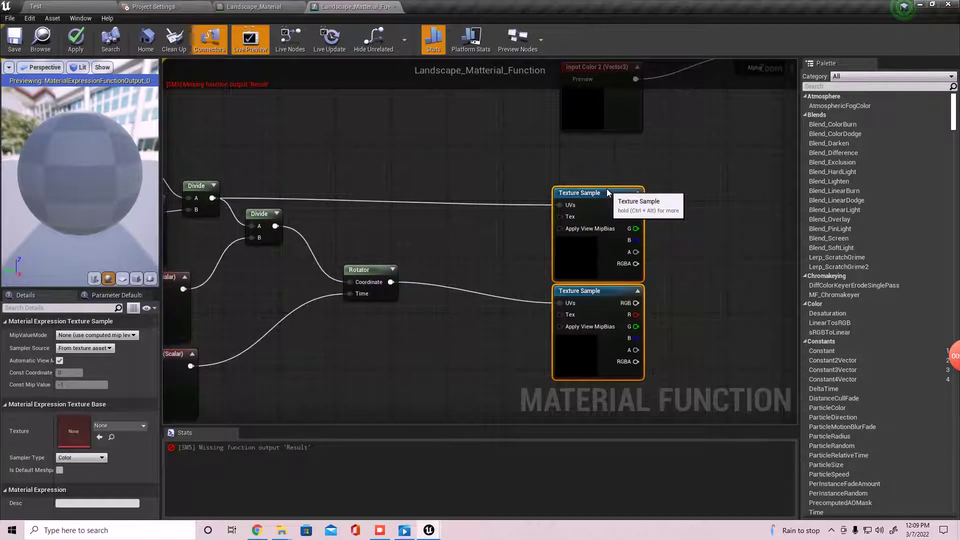
# - Add a Multiply node combining both Texture Samples' RGB outputs and feed its result into the Lerp's Alpha
pyautogui.moveTo(730, 200); pyautogui.dragTo(539, 246, button='right')
pyautogui.moveTo(528, 243); pyautogui.dragTo(617, 325)
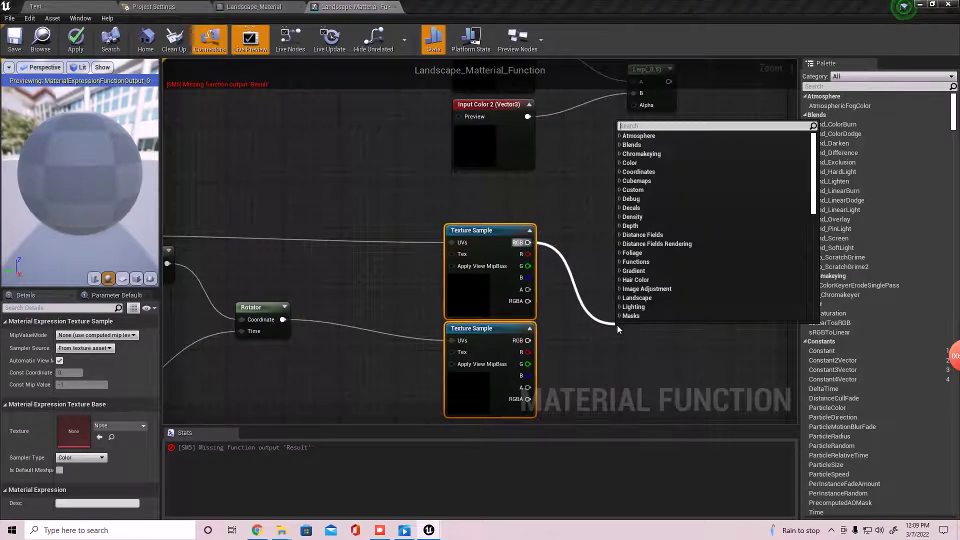
pyautogui.write('multiply')
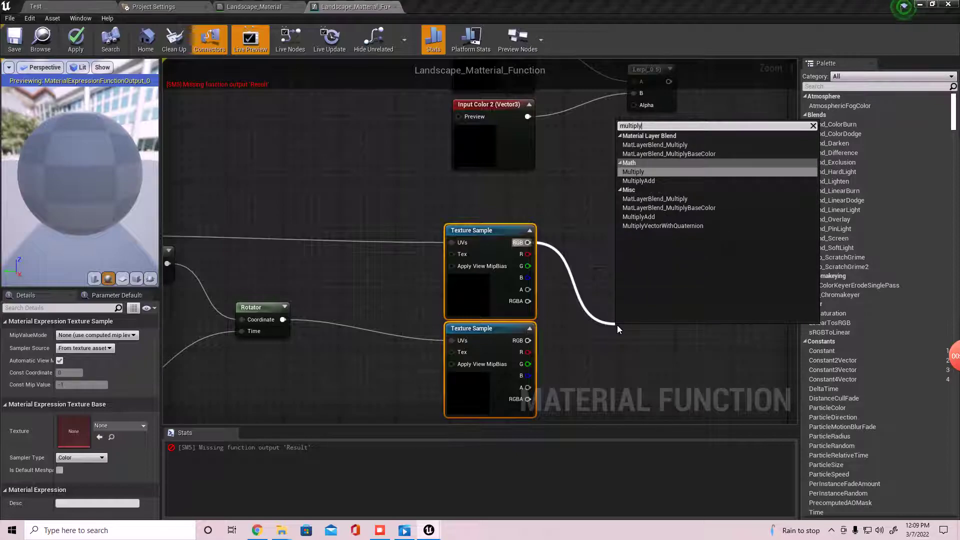
pyautogui.press('Return')
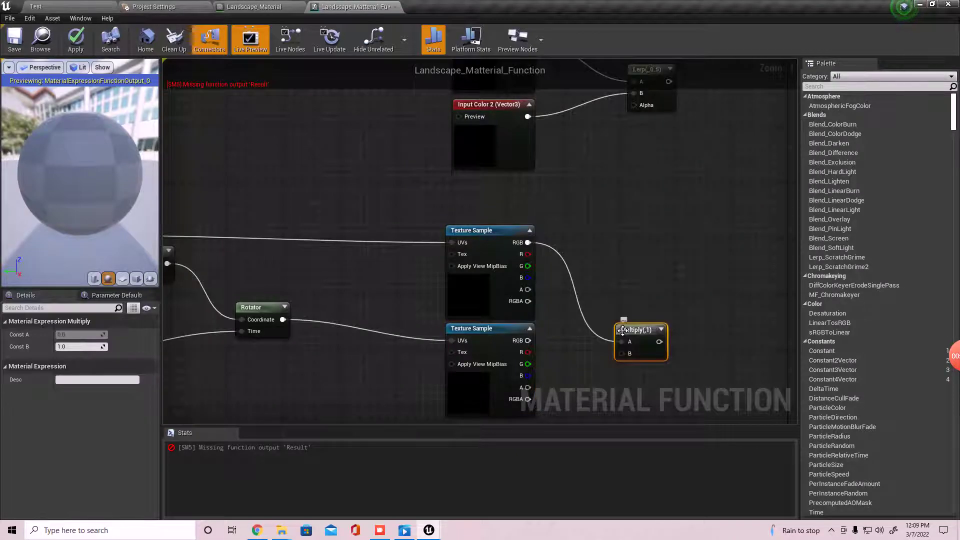
pyautogui.moveTo(527, 340); pyautogui.dragTo(635, 104)
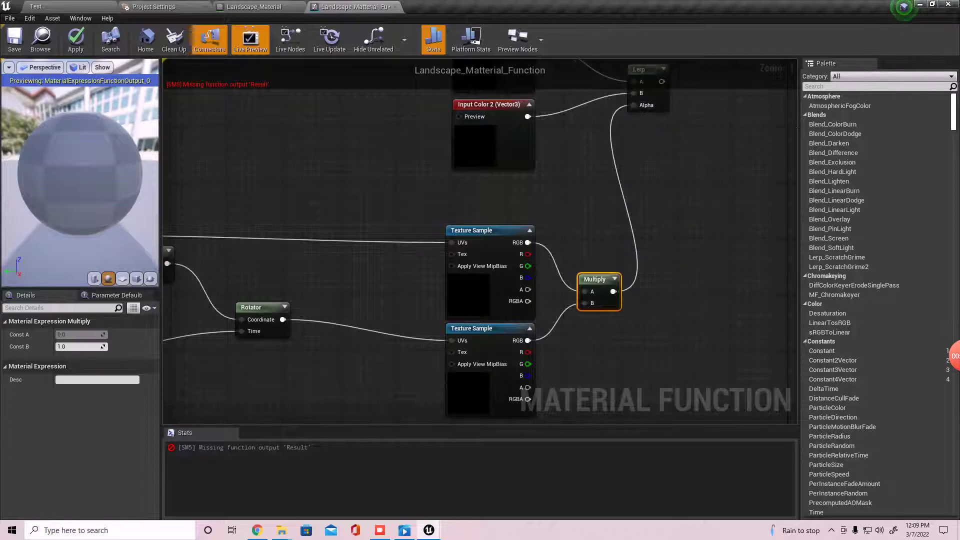
# - Add a MakeMaterialAttributes node with the Lerp's output feeding its BaseColor
pyautogui.moveTo(699, 82); pyautogui.dragTo(574, 176, button='right')
pyautogui.moveTo(537, 176); pyautogui.dragTo(758, 272)
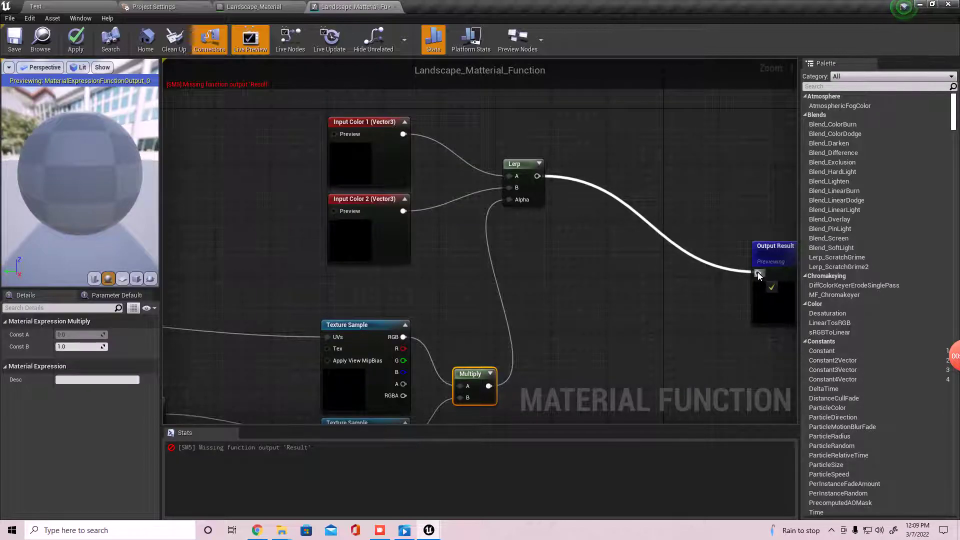
pyautogui.moveTo(758, 272); pyautogui.dragTo(673, 243)
pyautogui.write('break')
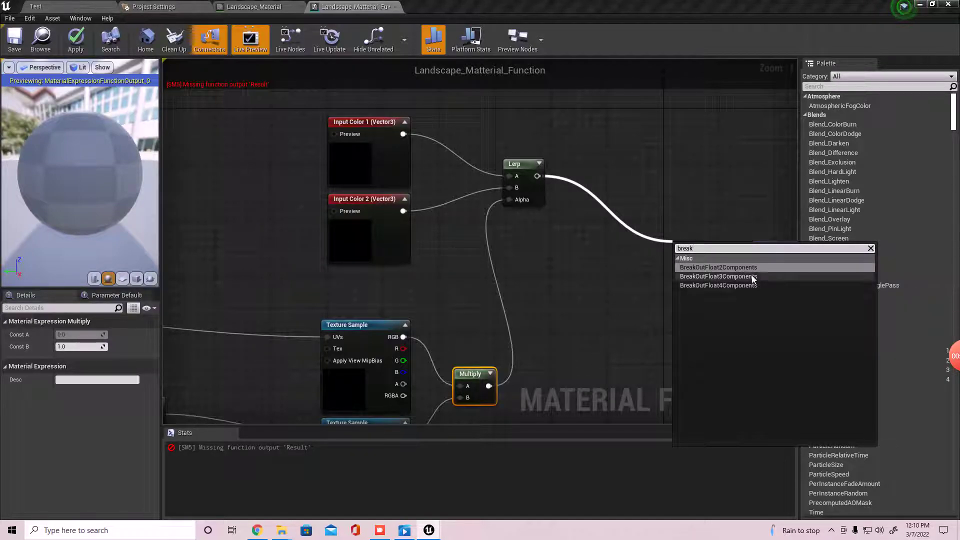
pyautogui.press('BackSpace')
pyautogui.press('BackSpace')
pyautogui.press('BackSpace')
pyautogui.press('BackSpace')
pyautogui.press('BackSpace')
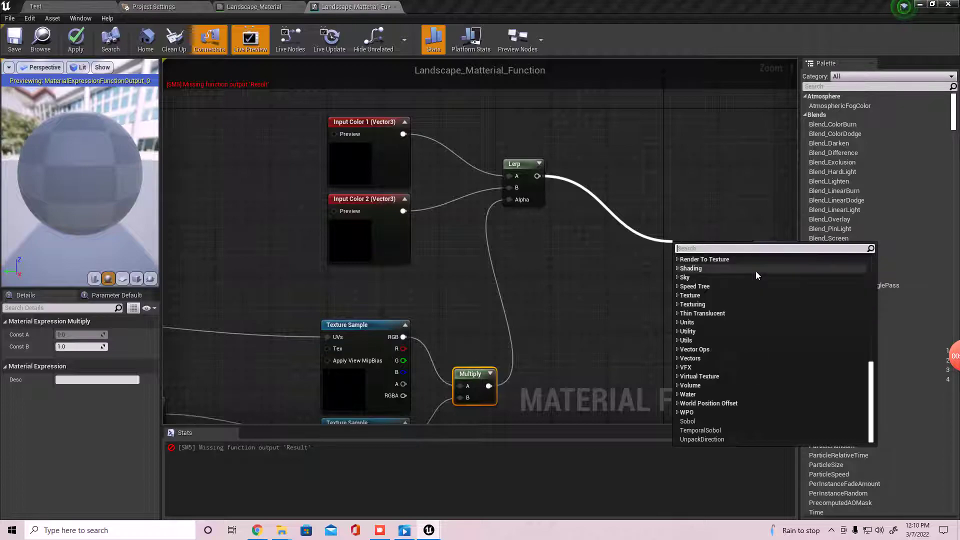
pyautogui.write('mater')
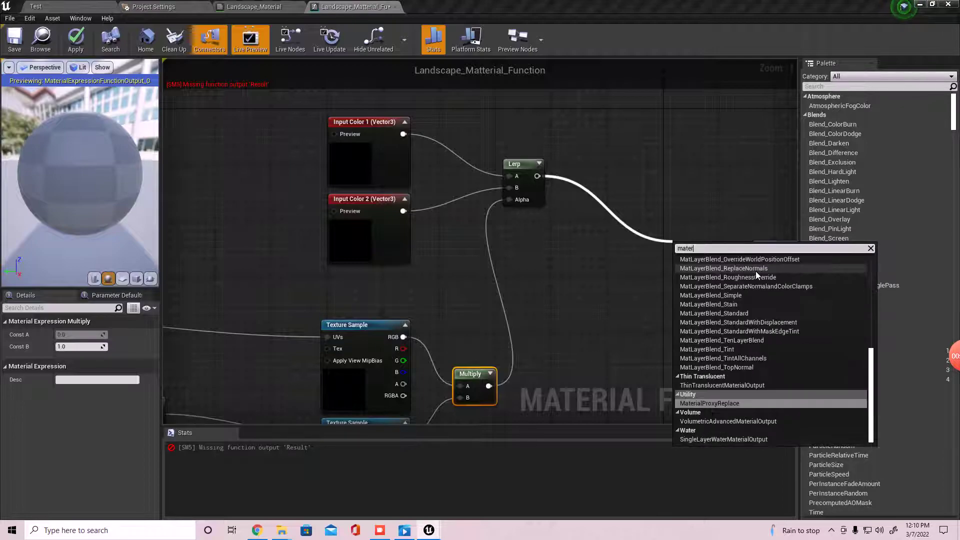
pyautogui.write('ial')
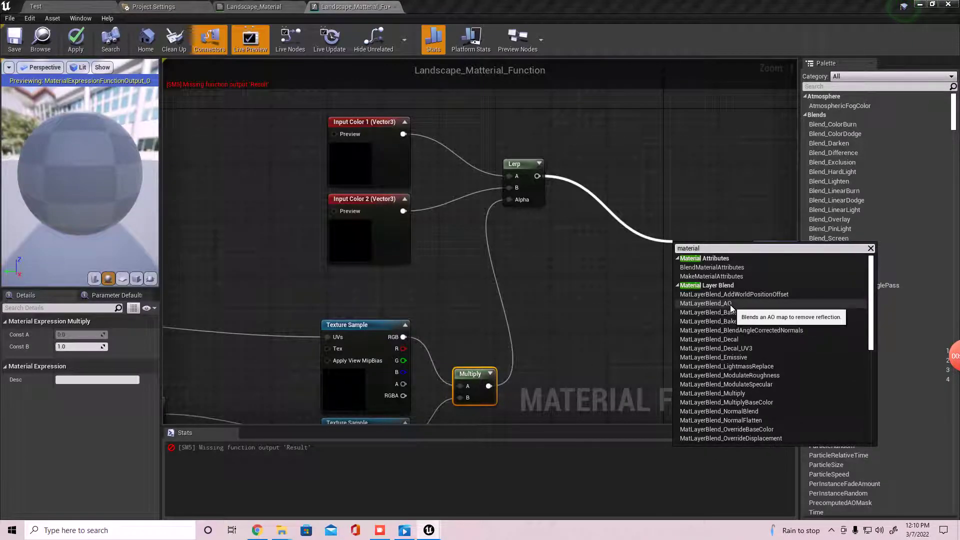
pyautogui.click(730, 278)
pyautogui.click(730, 277)
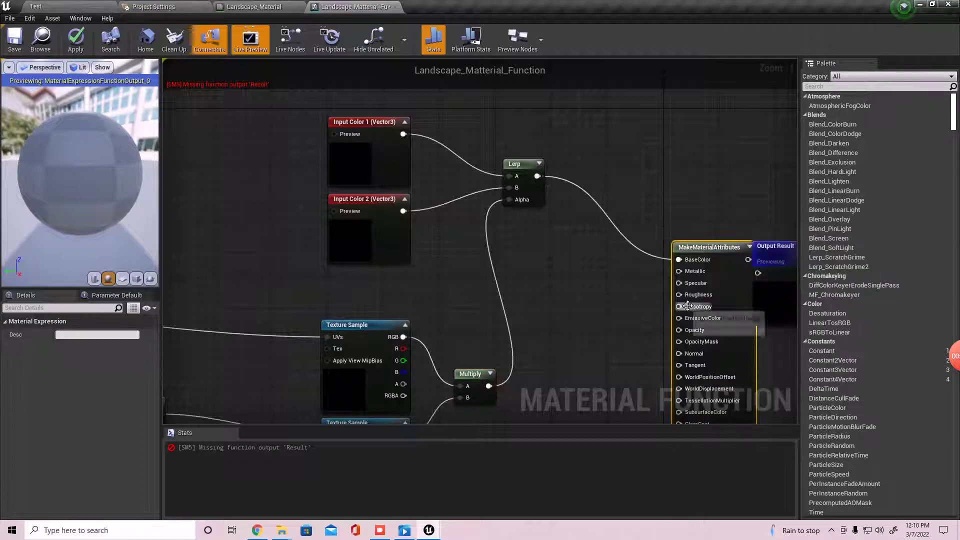
# - Connect MakeMaterialAttributes to Output Result and move both nodes farther away from the Lerp
pyautogui.moveTo(728, 246); pyautogui.dragTo(621, 215)
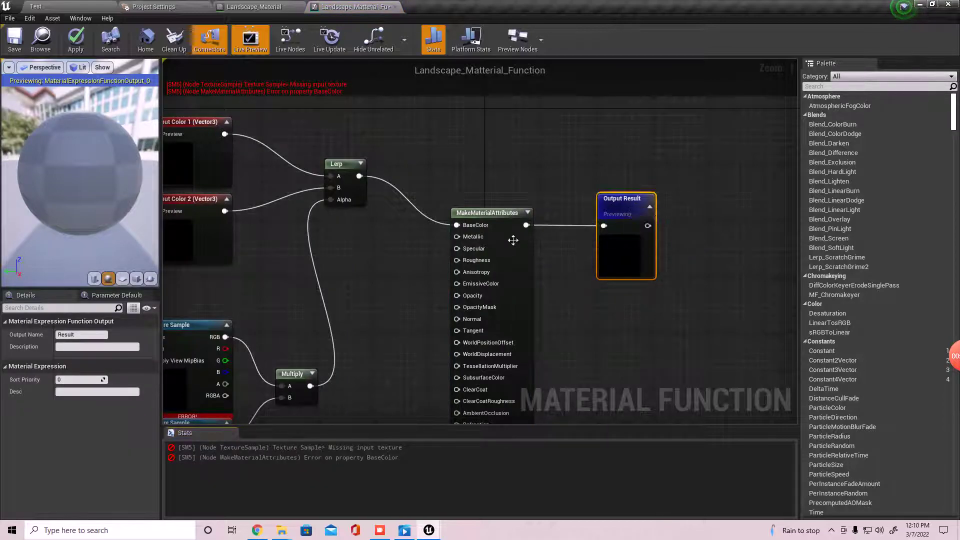
pyautogui.keyDown('ctrl'); pyautogui.click(529, 213); pyautogui.keyUp('ctrl')
pyautogui.moveTo(532, 213); pyautogui.dragTo(640, 203)
pyautogui.click(531, 265)
# - Promote the upper Texture Sample's Tex input to a parameter and place the new node beside the sample
pyautogui.moveTo(443, 289); pyautogui.dragTo(525, 227, button='right')
pyautogui.scroll(-2, 525, 227)
pyautogui.moveTo(520, 300); pyautogui.dragTo(363, 244, button='right')
pyautogui.scroll(2, 396, 255)
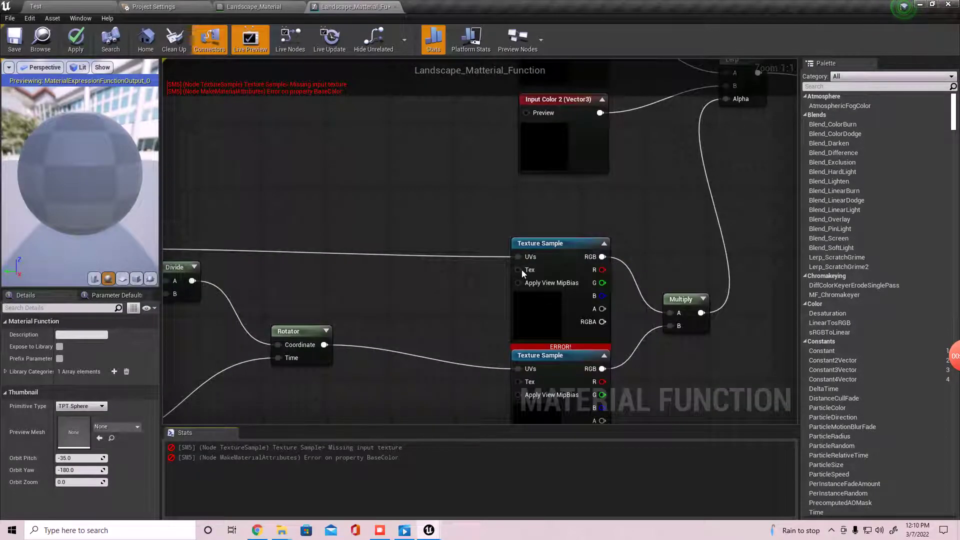
pyautogui.rightClick(521, 269)
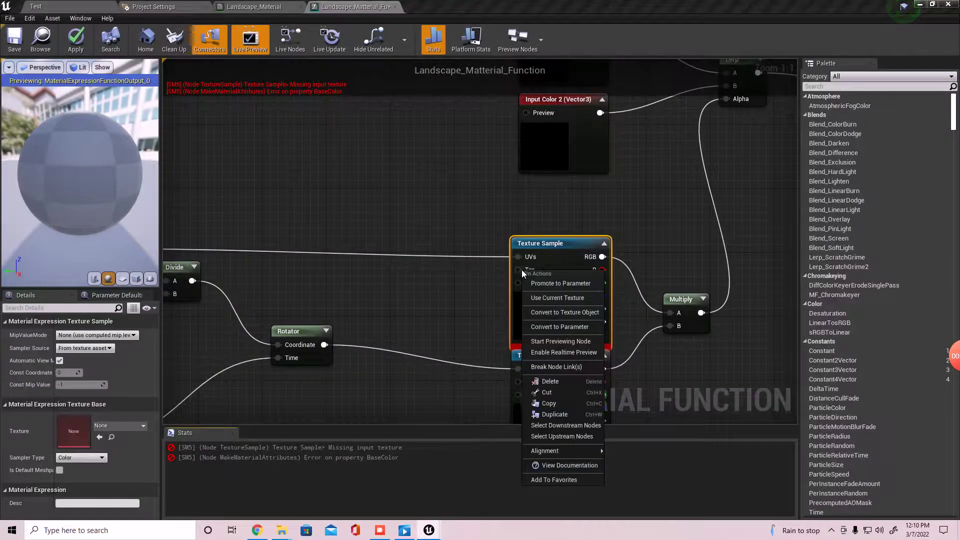
pyautogui.click(555, 283)
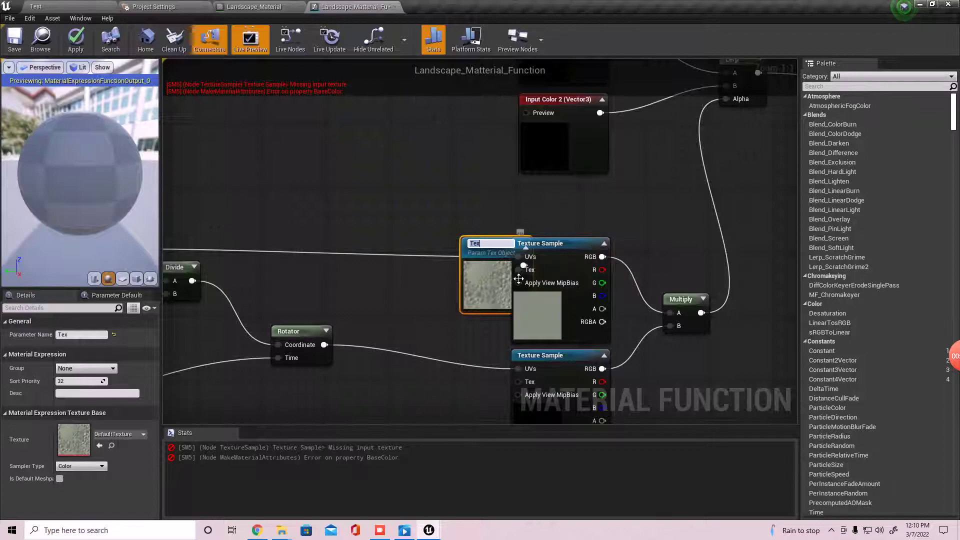
pyautogui.moveTo(529, 286); pyautogui.dragTo(554, 299, button='right')
pyautogui.rightClick(555, 299)
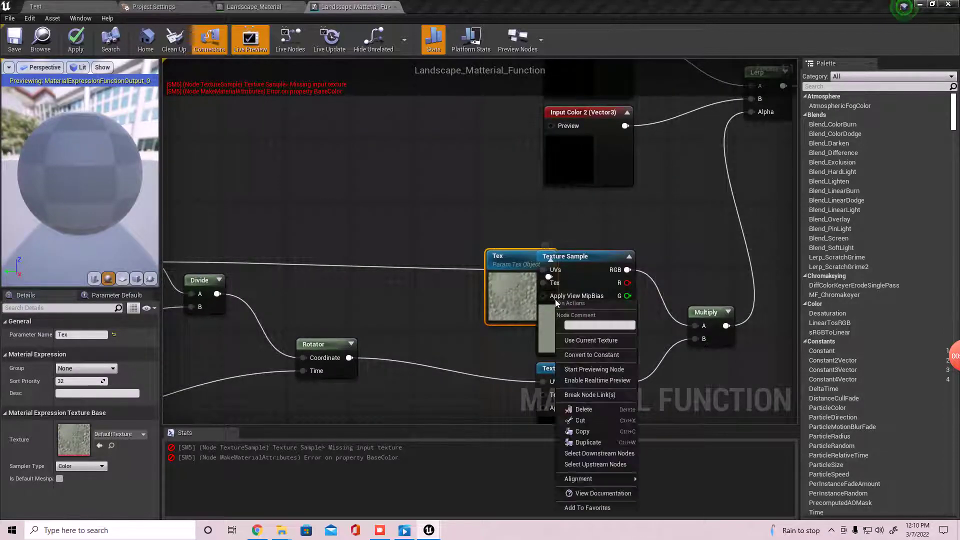
pyautogui.moveTo(534, 288); pyautogui.dragTo(467, 289)
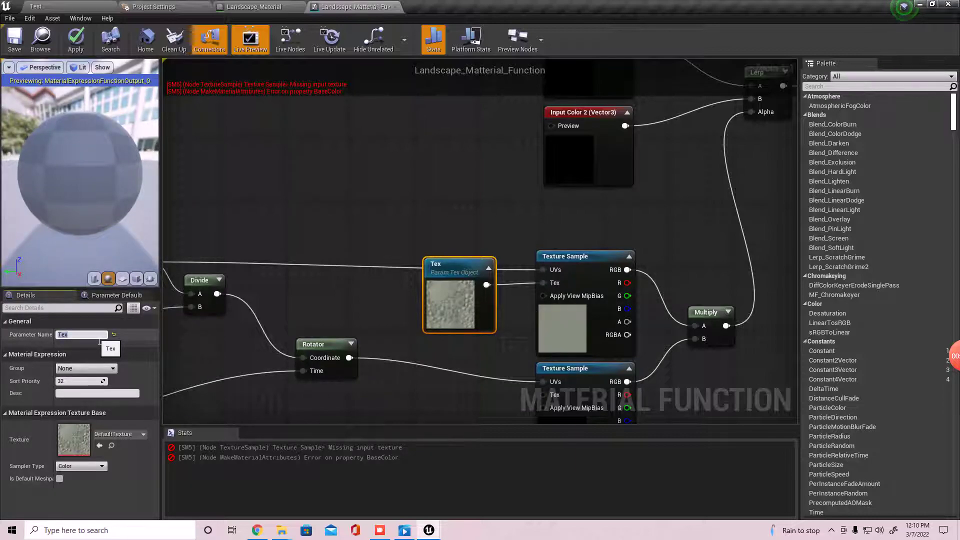
pyautogui.click(402, 226)
# - Promote the lower Texture Sample's Tex input to a parameter and place the new node beneath the Tex node
pyautogui.moveTo(603, 378); pyautogui.dragTo(552, 270, button='right')
pyautogui.rightClick(504, 289)
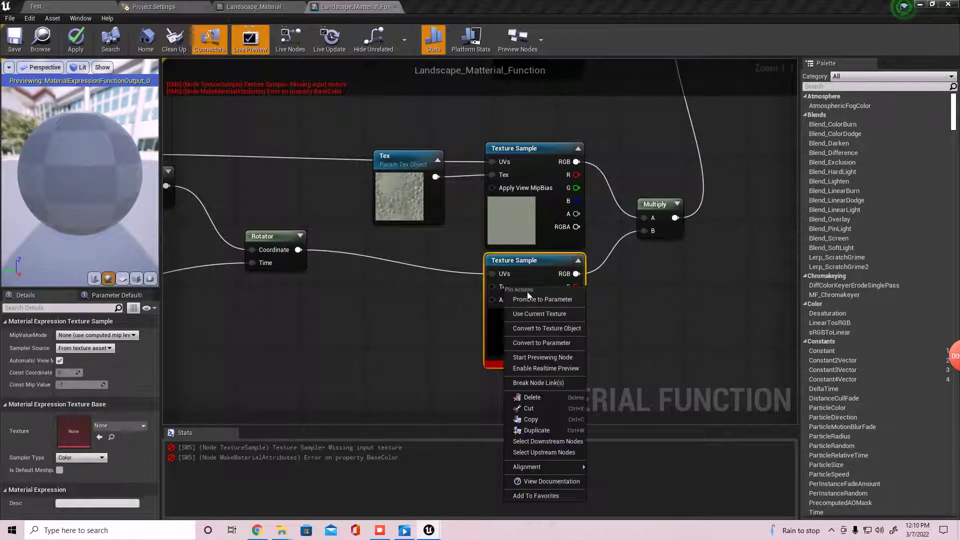
pyautogui.click(520, 301)
pyautogui.moveTo(467, 306); pyautogui.dragTo(408, 308)
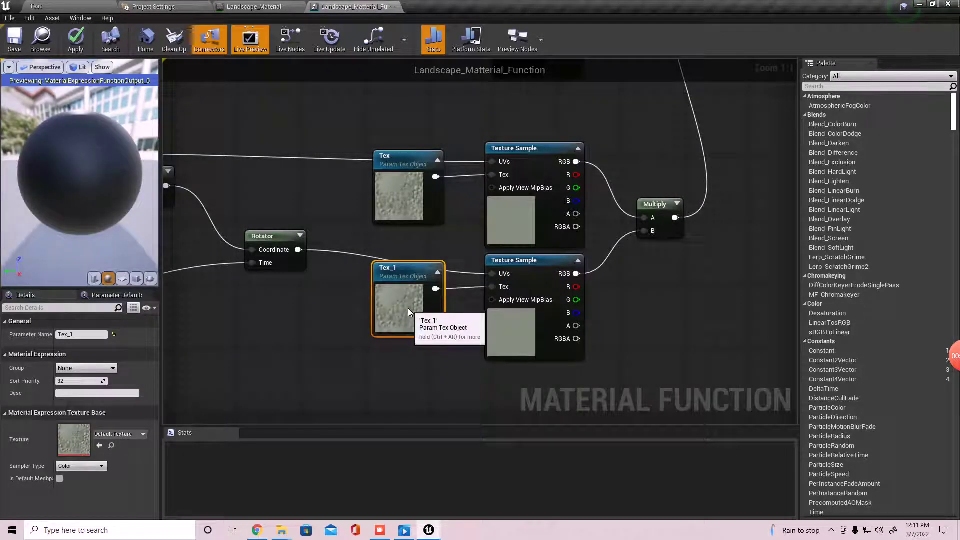
pyautogui.click(474, 220)
# - Apply the changes made to the landscape material function
pyautogui.moveTo(475, 217); pyautogui.dragTo(551, 302, button='right')
pyautogui.scroll(-1, 551, 302)
pyautogui.scroll(-5, 551, 302)
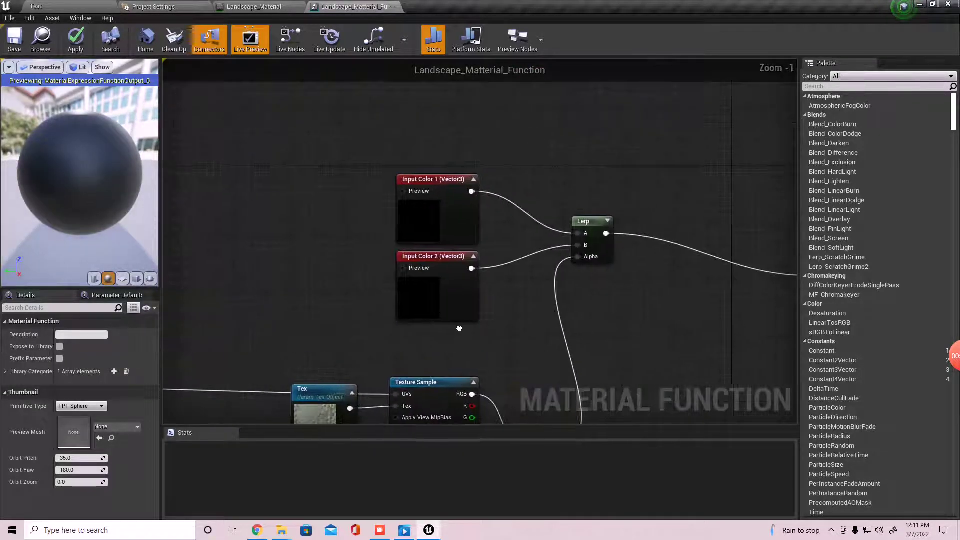
pyautogui.moveTo(529, 343); pyautogui.dragTo(520, 279, button='right')
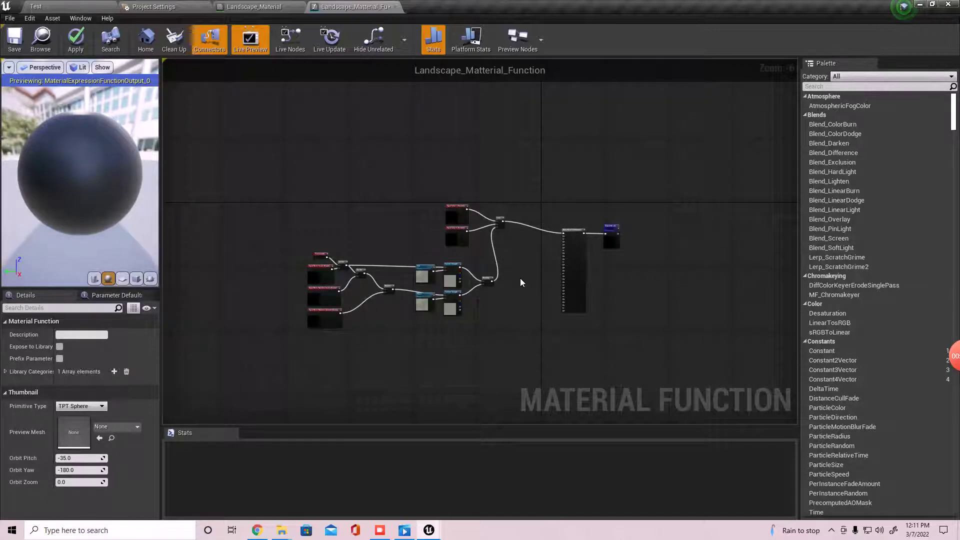
pyautogui.moveTo(530, 275)
pyautogui.mouseDown(button='right')
pyautogui.moveTo(510, 300)
pyautogui.moveTo(511, 326)
pyautogui.moveTo(532, 283)
pyautogui.moveTo(523, 291)
pyautogui.mouseUp(button='right')
pyautogui.moveTo(168, 155); pyautogui.dragTo(212, 188)
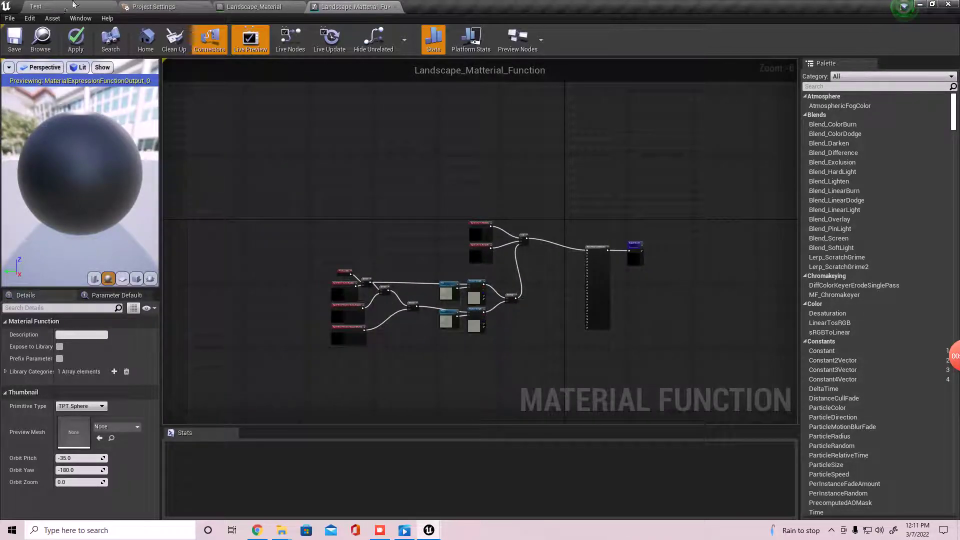
pyautogui.click(76, 40)
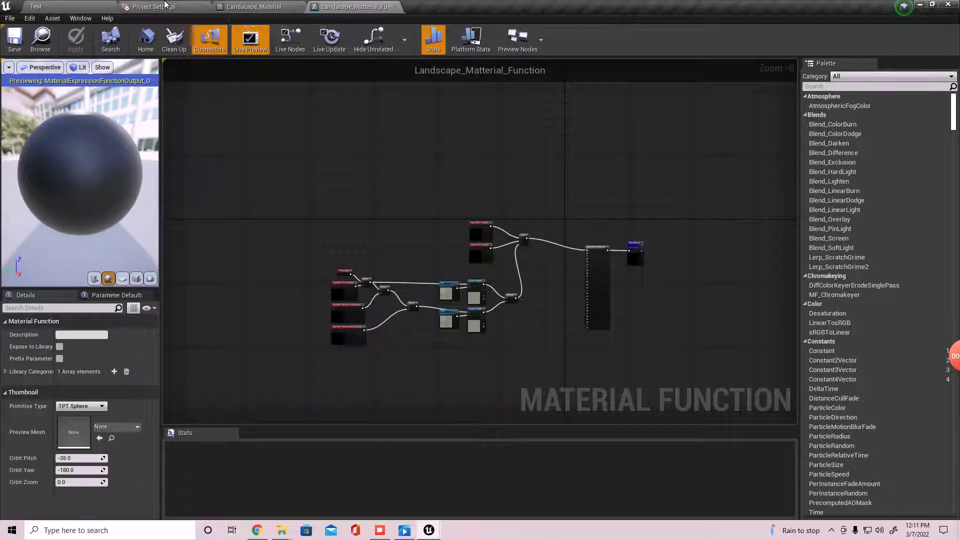
# - In Landscape_Material, delete the grass Texture Sample and add the Landscape_Matterial_Function asset to the graph in its place
pyautogui.click(276, 7)
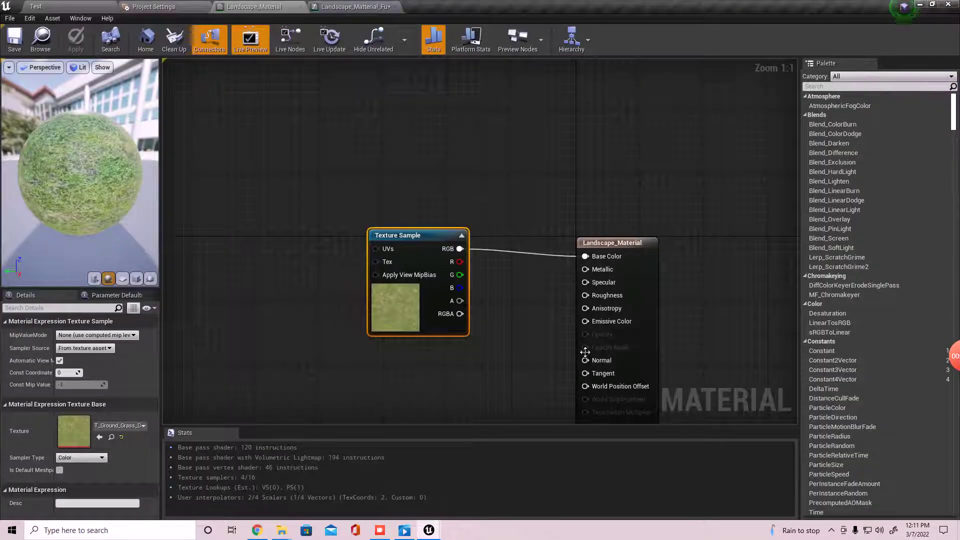
pyautogui.moveTo(585, 352); pyautogui.dragTo(589, 301, button='right')
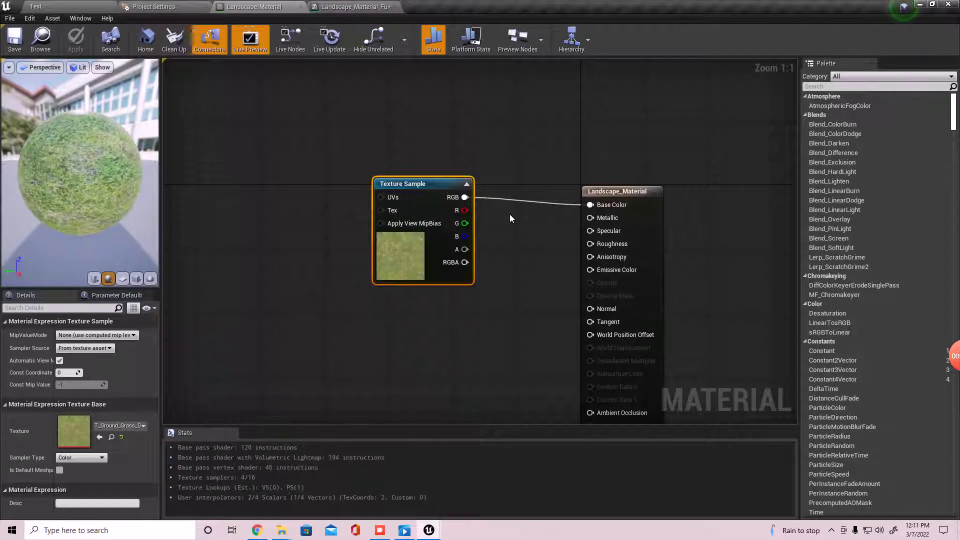
pyautogui.press('Delete')
pyautogui.click(36, 6)
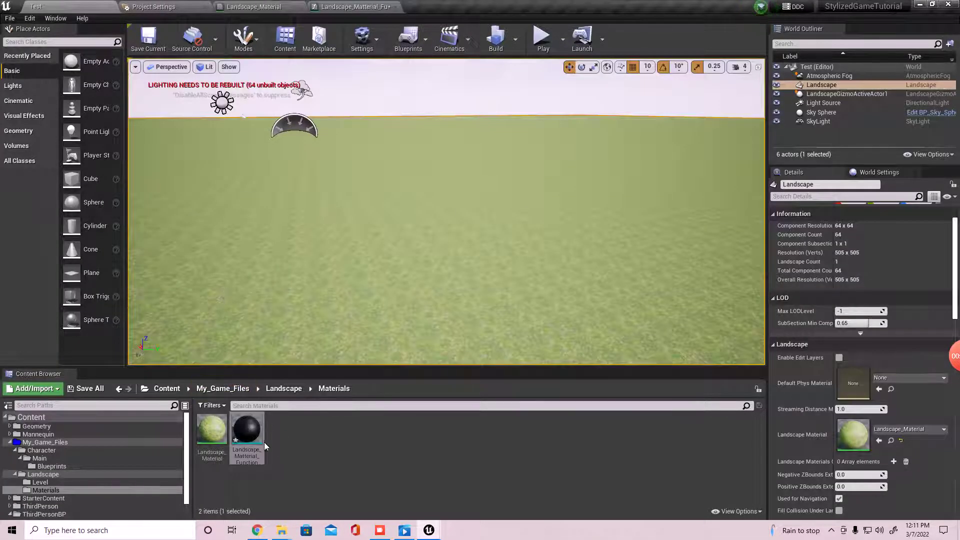
pyautogui.moveTo(247, 431); pyautogui.dragTo(390, 207)
# - Add a BreakMaterialAttributes node from the function's Result, connect its BaseColor to the material's Base Color, and align the nodes
pyautogui.moveTo(448, 212); pyautogui.dragTo(472, 204)
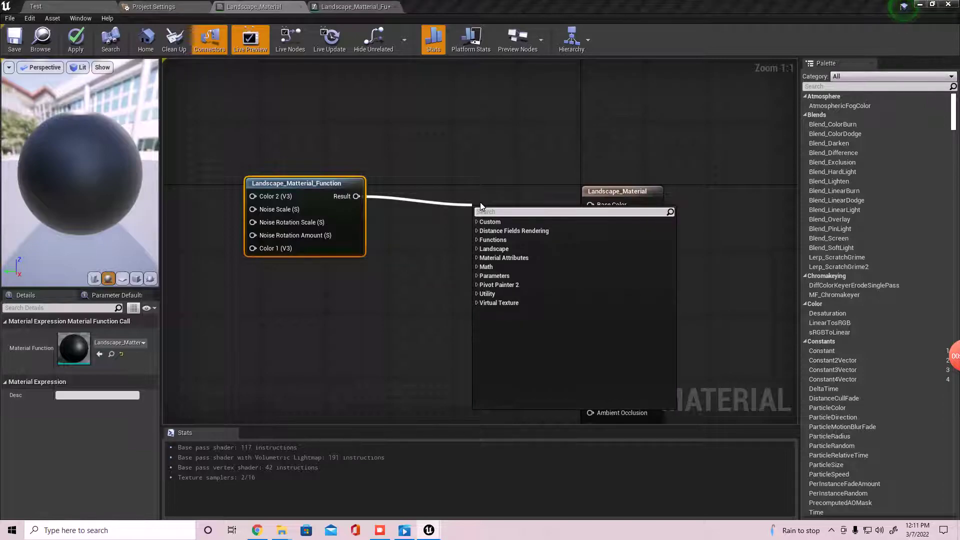
pyautogui.write('break')
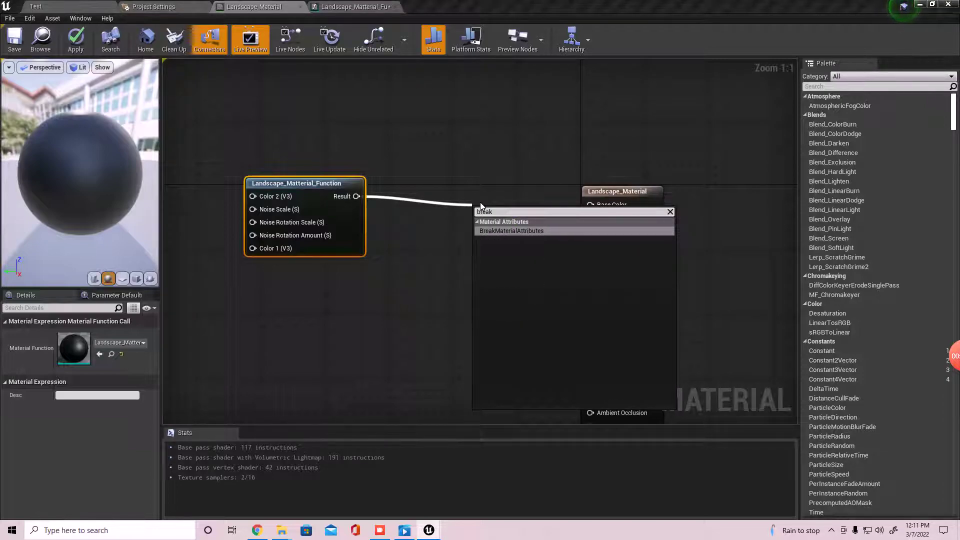
pyautogui.click(510, 230)
pyautogui.moveTo(504, 208); pyautogui.dragTo(475, 185)
pyautogui.moveTo(535, 197); pyautogui.dragTo(662, 186)
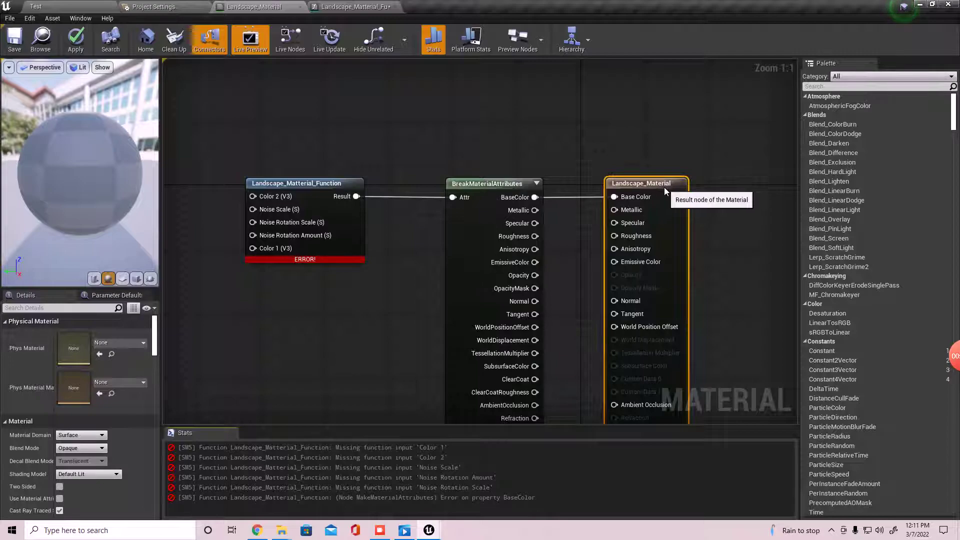
# - Promote the function's Color 1 input to a parameter named Grass Color 1 and move it clear of the function node
pyautogui.moveTo(284, 237); pyautogui.dragTo(509, 281, button='right')
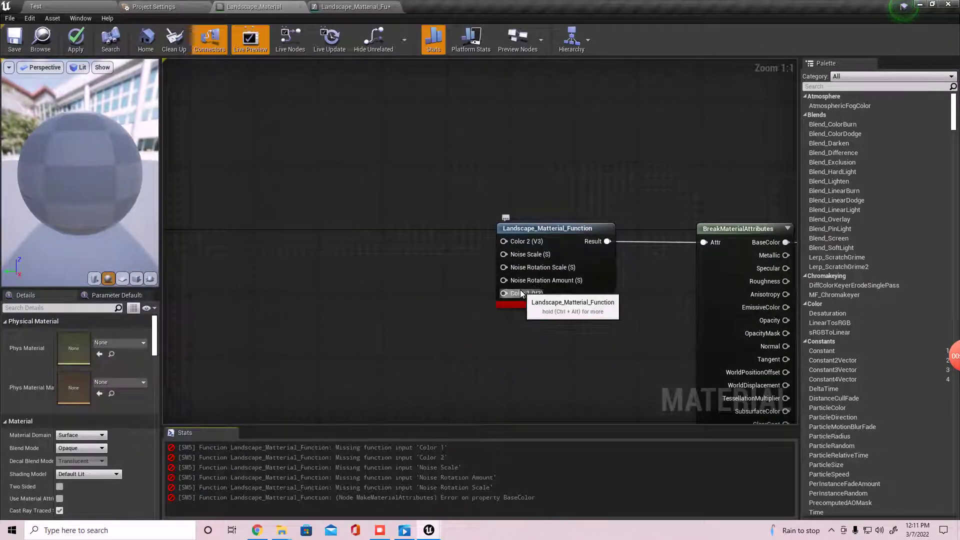
pyautogui.rightClick(508, 295)
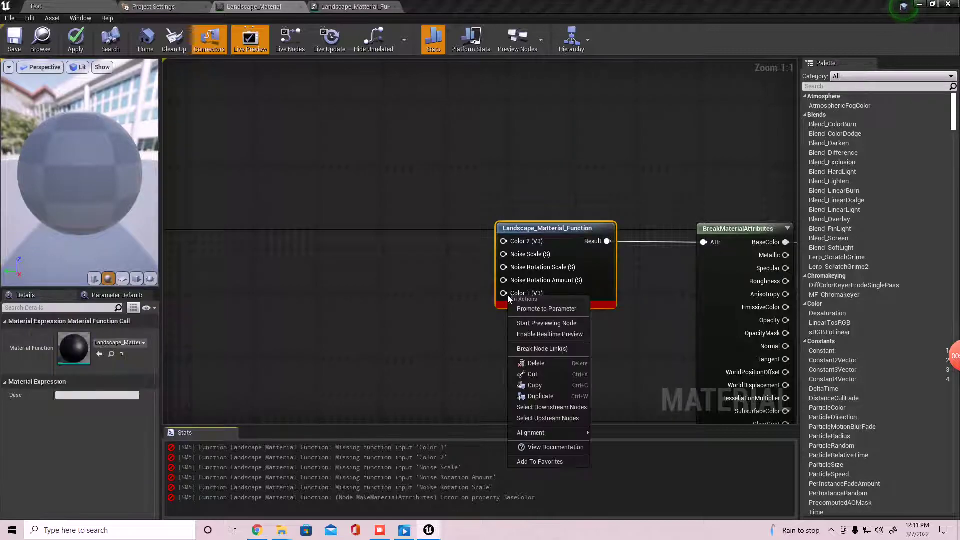
pyautogui.click(549, 308)
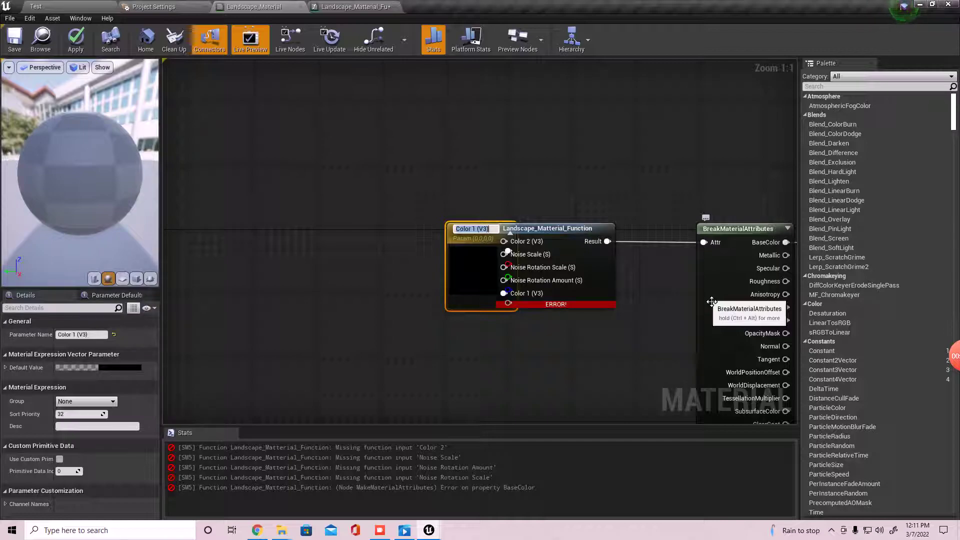
pyautogui.write('C')
pyautogui.write('rass Color')
pyautogui.press('Return')
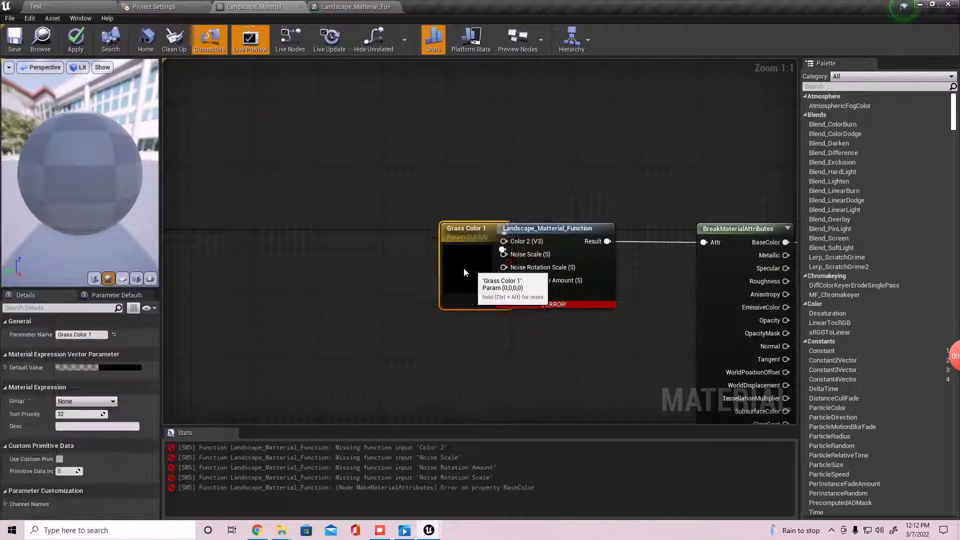
pyautogui.moveTo(482, 302); pyautogui.dragTo(386, 222)
# - Promote the function's Color 2 input to a parameter named Grass Color 2 and arrange it beneath Grass Color 1
pyautogui.rightClick(512, 241)
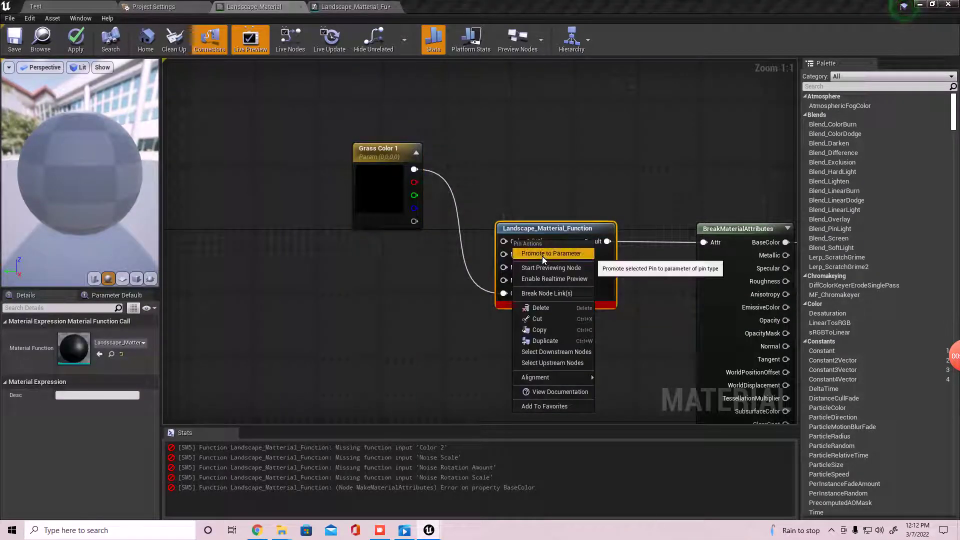
pyautogui.click(542, 256)
pyautogui.write('Gra')
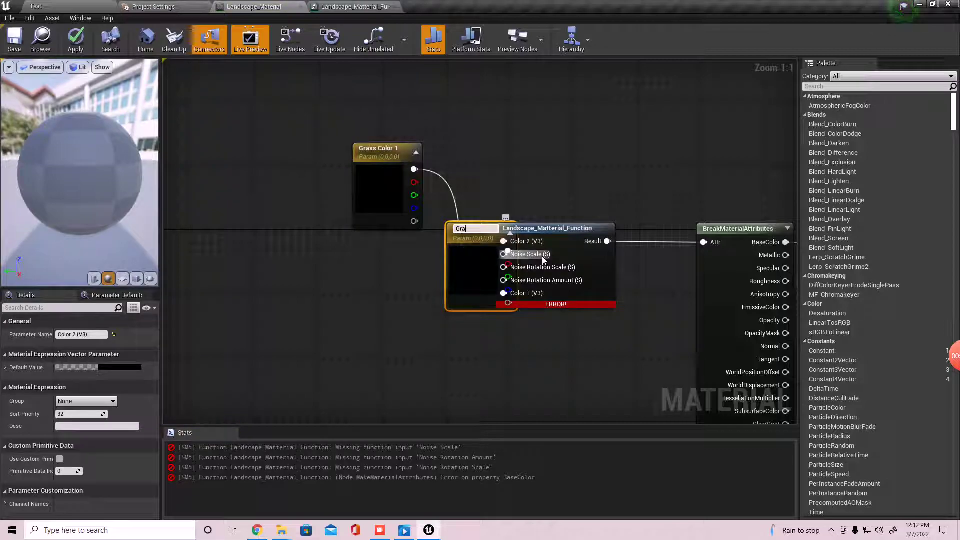
pyautogui.write('ss Color 2')
pyautogui.press('Return')
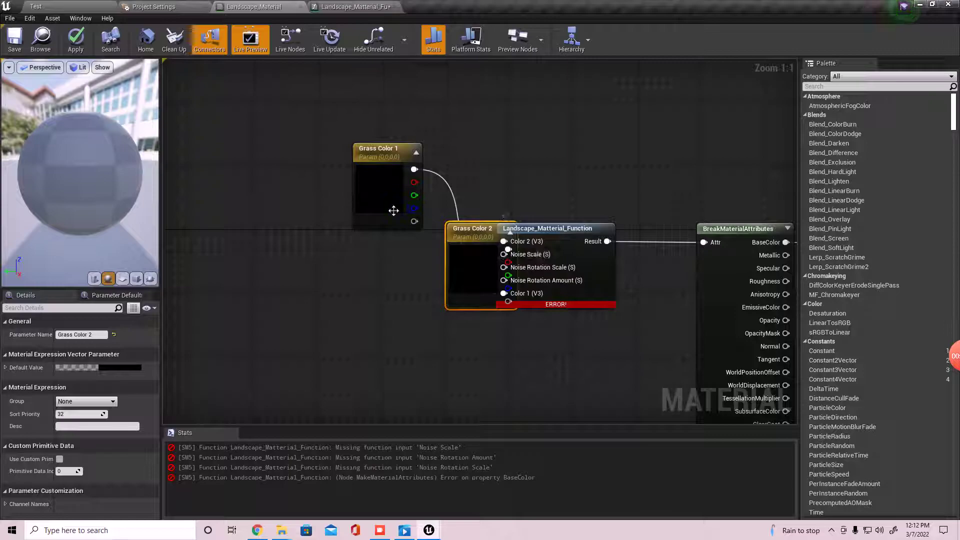
pyautogui.moveTo(466, 255); pyautogui.dragTo(290, 122)
pyautogui.moveTo(412, 140); pyautogui.dragTo(517, 184, button='right')
pyautogui.click(518, 187)
# - Promote the function's Noise Scale input to a parameter with its default name and place it below Grass Color 2
pyautogui.moveTo(674, 266); pyautogui.dragTo(659, 221, button='right')
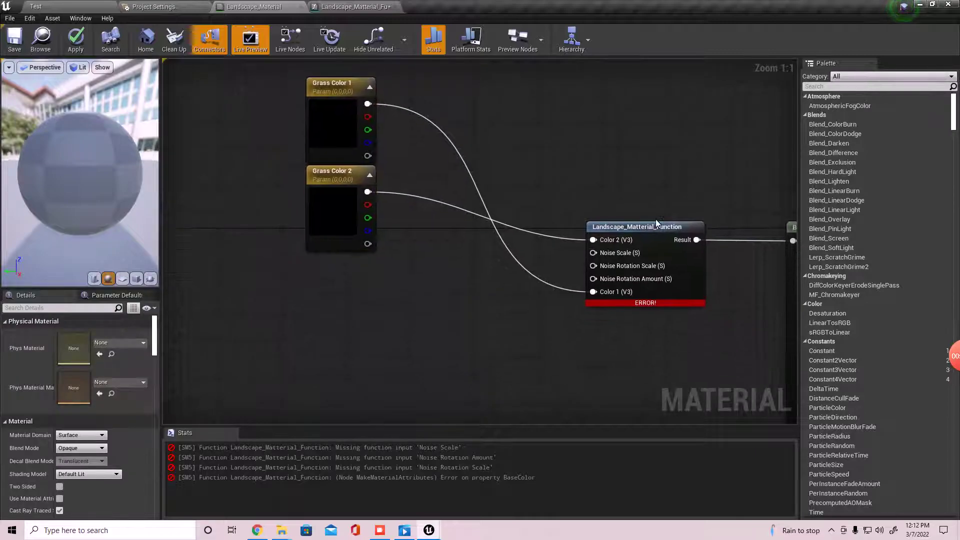
pyautogui.rightClick(620, 253)
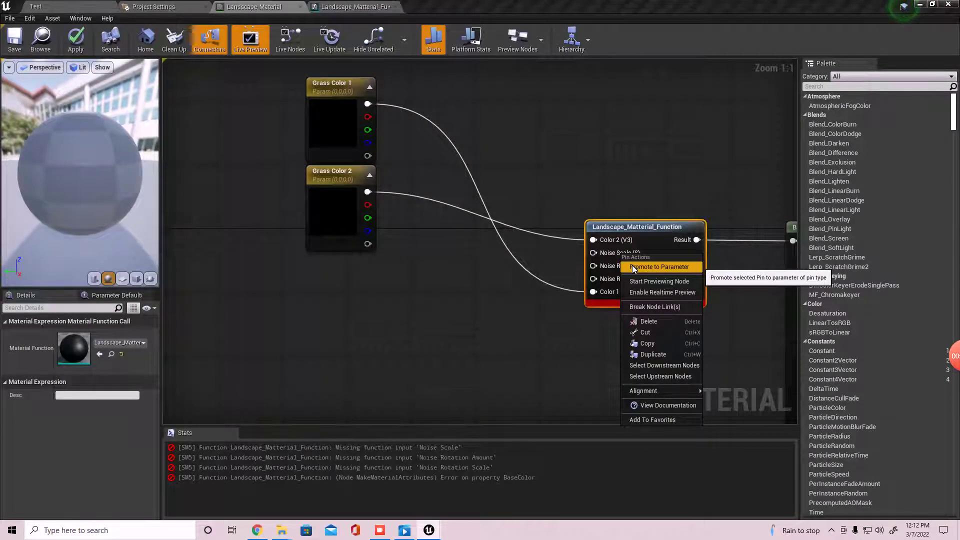
pyautogui.click(634, 269)
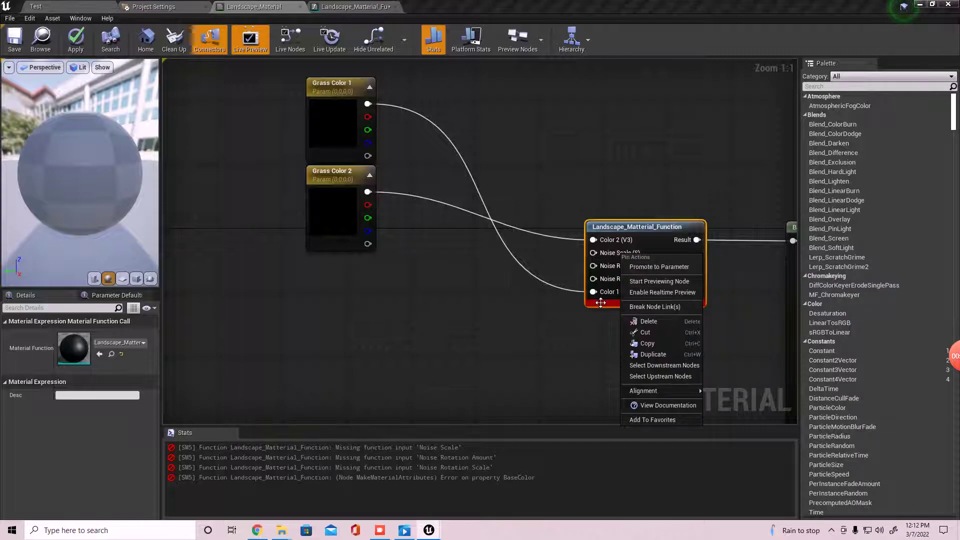
pyautogui.click(650, 268)
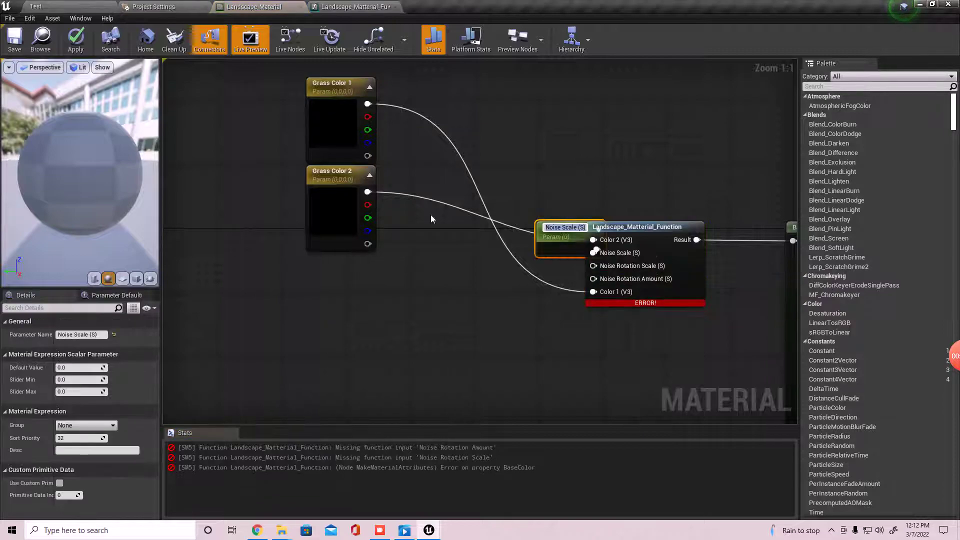
pyautogui.moveTo(560, 240); pyautogui.dragTo(330, 274)
# - Promote the Noise Rotation Scale and Noise Rotation Amount inputs to parameters and stack them below the Noise Scale node
pyautogui.rightClick(633, 266)
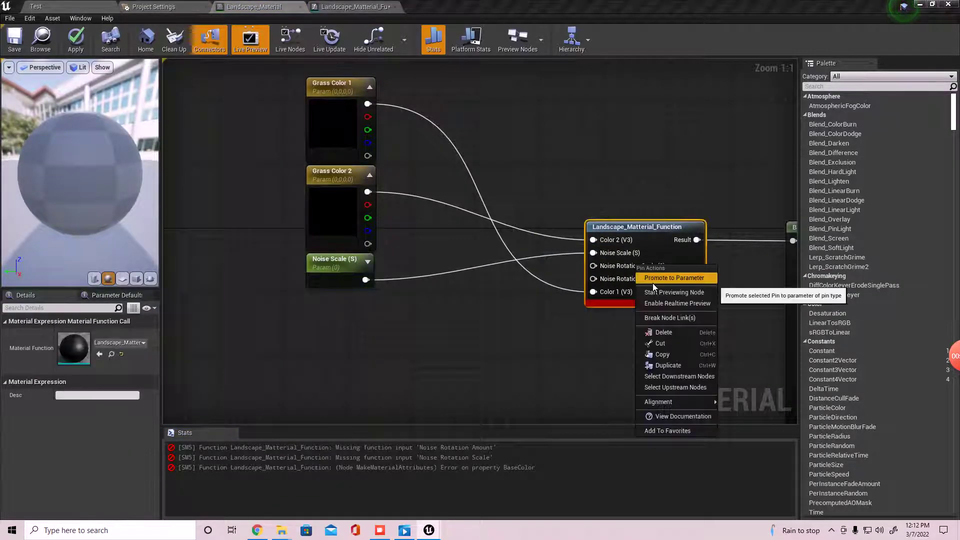
pyautogui.click(652, 283)
pyautogui.moveTo(570, 263); pyautogui.dragTo(319, 318)
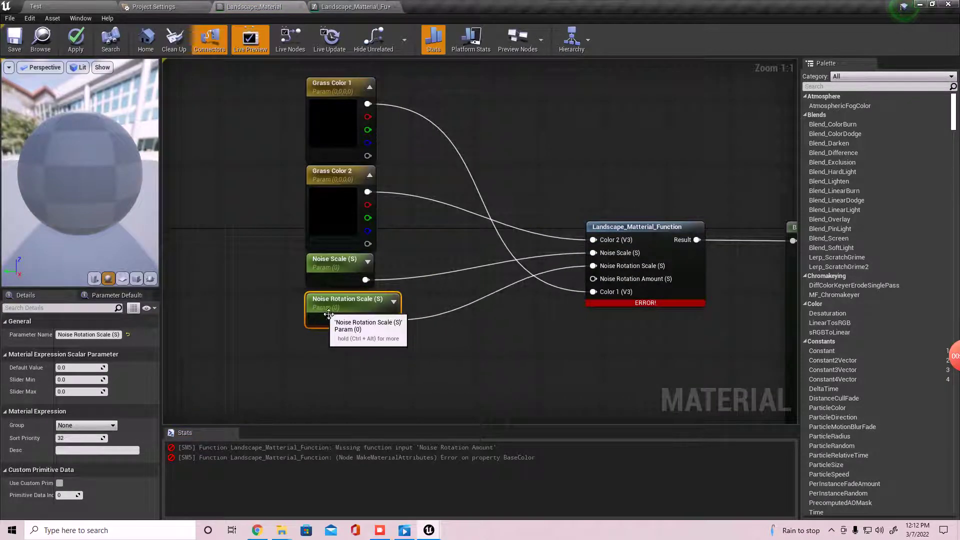
pyautogui.rightClick(649, 279)
pyautogui.click(674, 291)
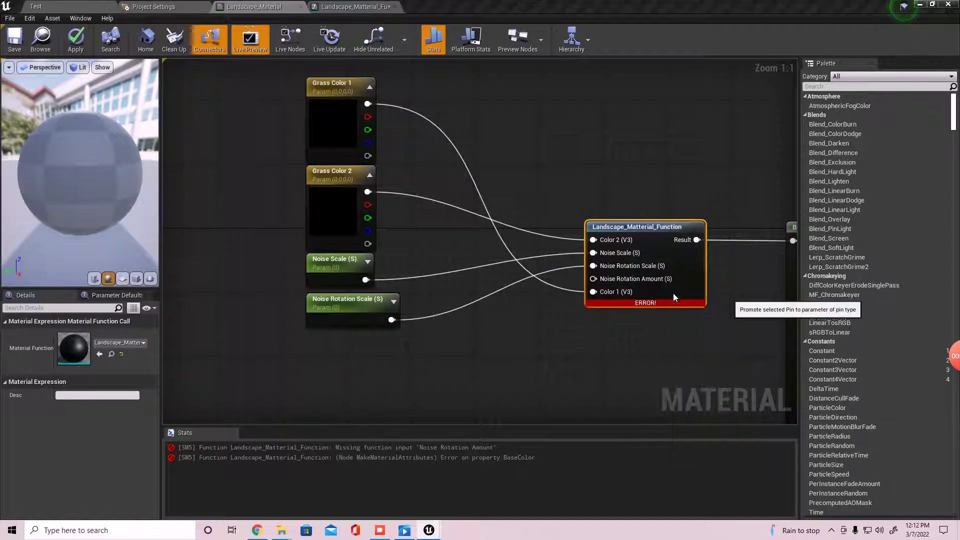
pyautogui.moveTo(578, 250); pyautogui.dragTo(355, 357)
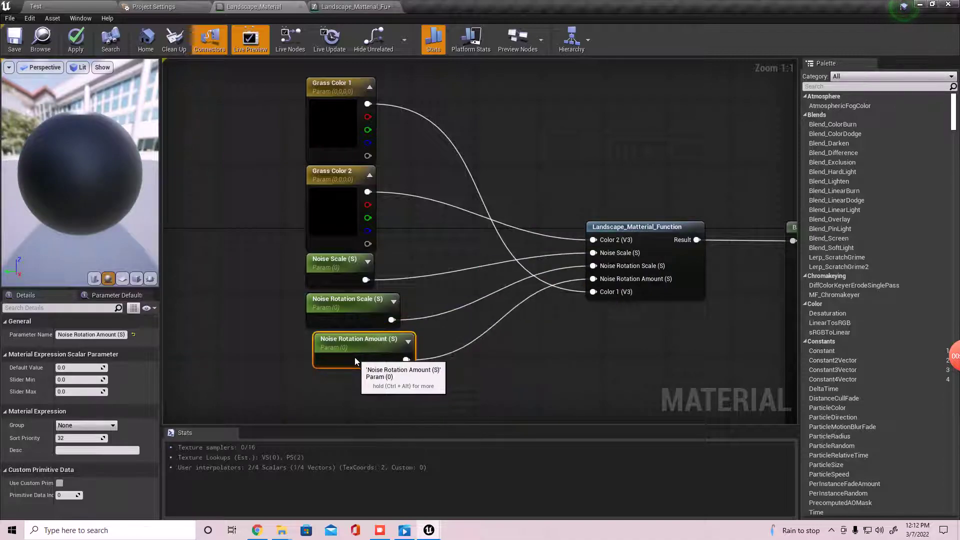
pyautogui.click(281, 309)
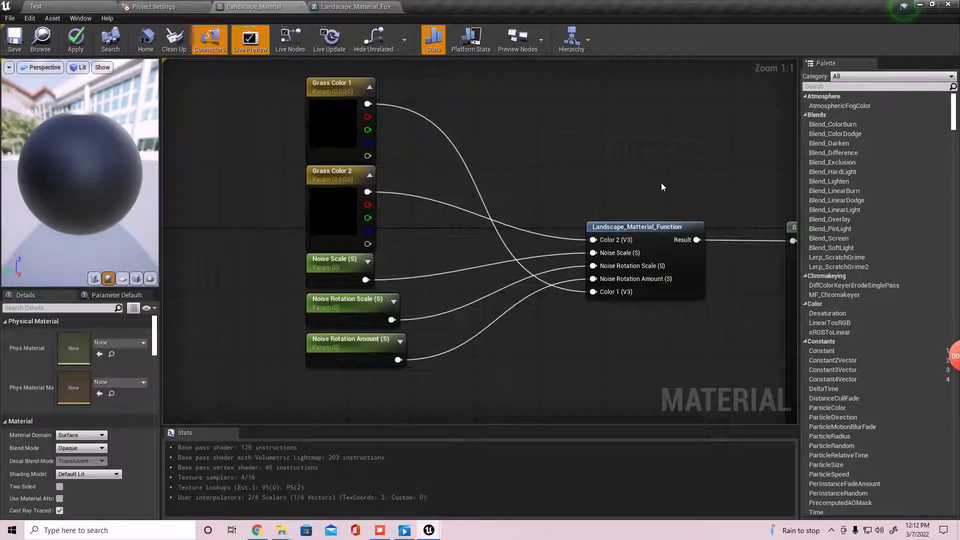
# - Return to the Landscape_Matterial_Function graph and move the Tex and Tex_1 nodes farther away from the Texture Samples
pyautogui.scroll(-2, 586, 209)
pyautogui.moveTo(622, 209); pyautogui.dragTo(544, 233, button='right')
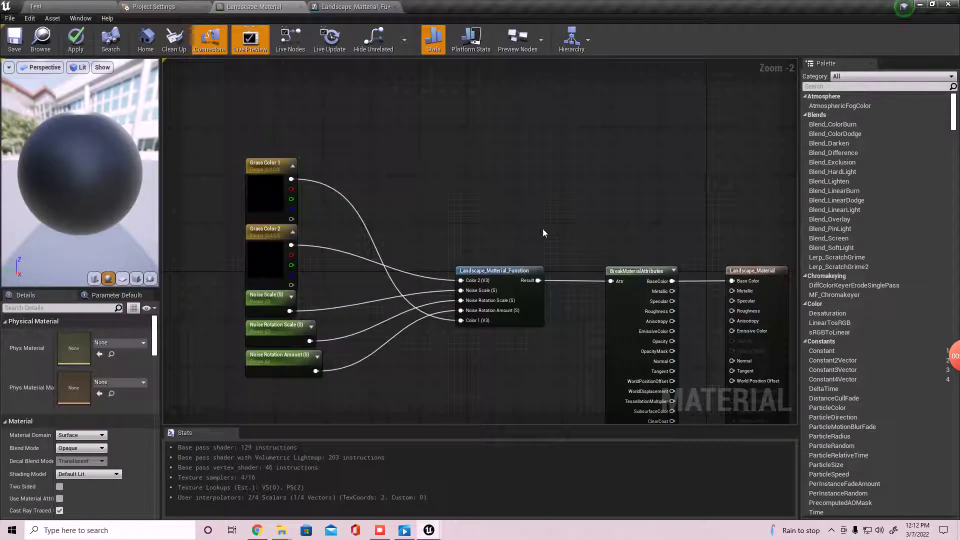
pyautogui.click(384, 4)
pyautogui.moveTo(526, 293); pyautogui.dragTo(716, 224, button='right')
pyautogui.scroll(4, 492, 221)
pyautogui.moveTo(508, 171); pyautogui.dragTo(574, 345)
pyautogui.moveTo(524, 230); pyautogui.dragTo(427, 181)
pyautogui.click(465, 214)
pyautogui.click(465, 300)
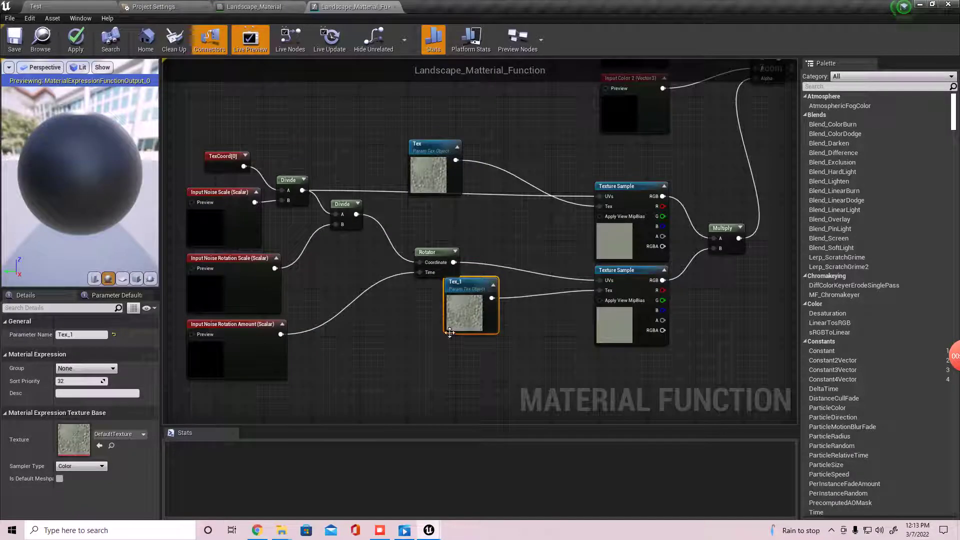
# - Move Tex_1 clear of the Rotator and insert a function input named Noise texture 1 between Tex and the upper Texture Sample
pyautogui.moveTo(450, 332); pyautogui.dragTo(400, 363)
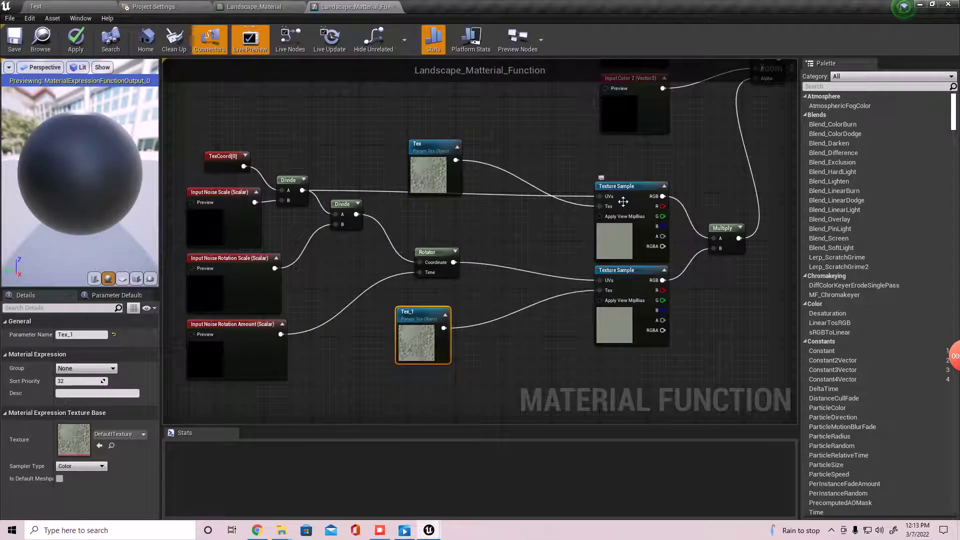
pyautogui.moveTo(455, 160); pyautogui.dragTo(472, 169)
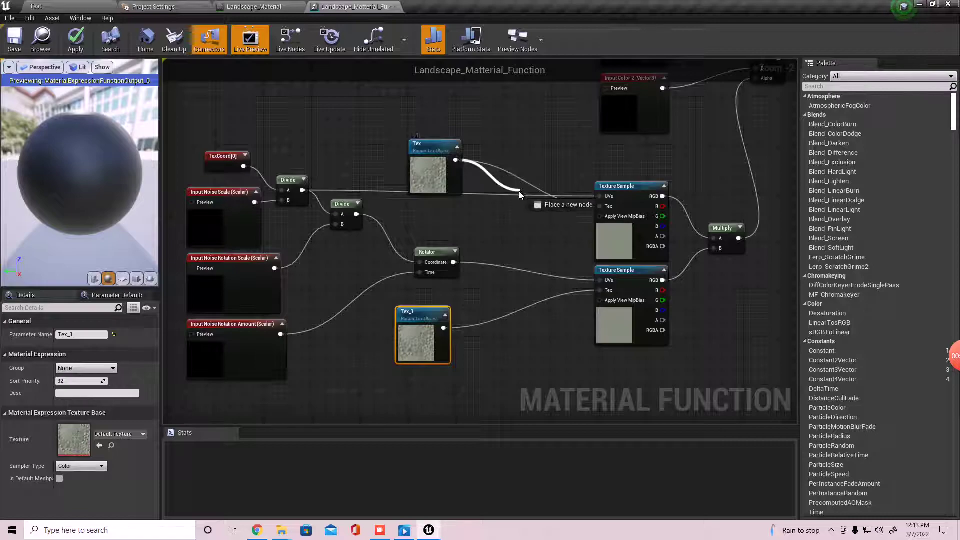
pyautogui.moveTo(519, 191); pyautogui.dragTo(519, 191)
pyautogui.write('input')
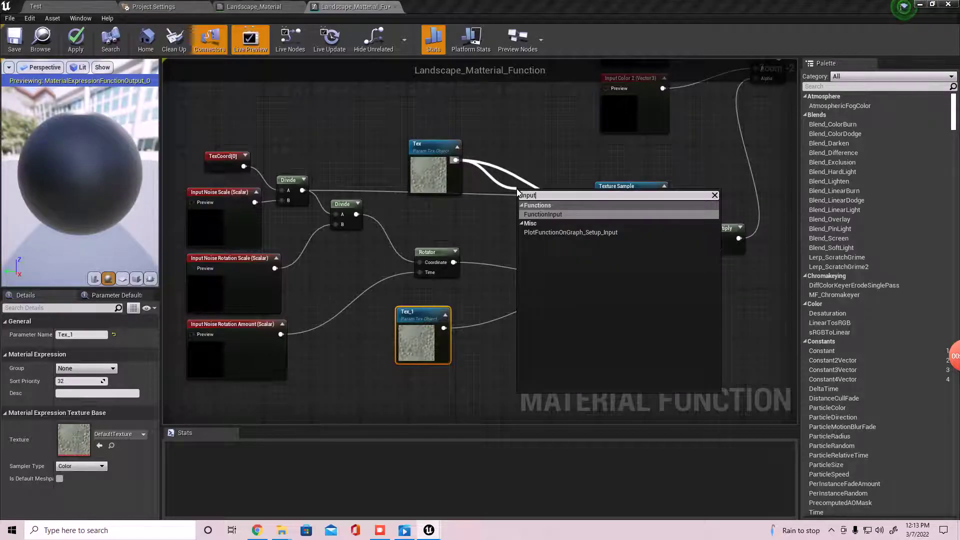
pyautogui.press('Return')
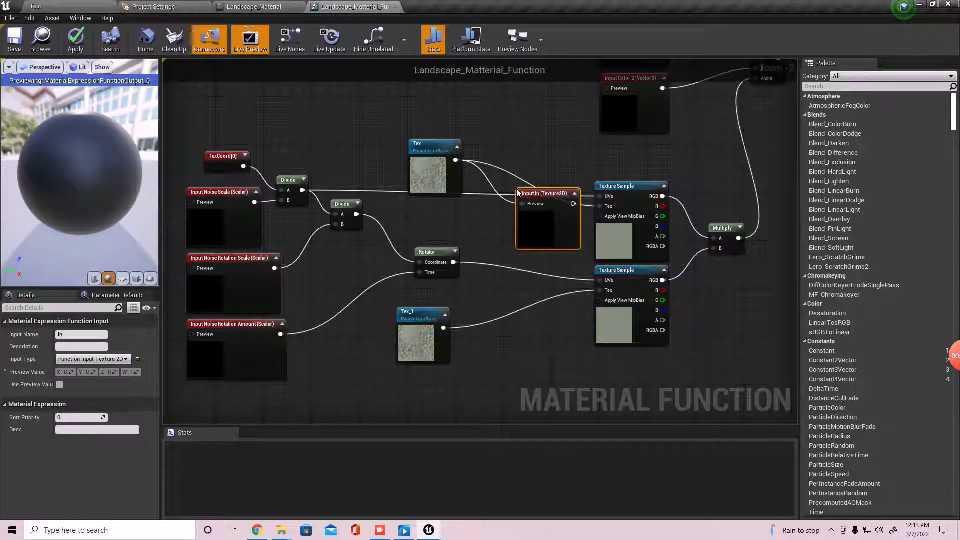
pyautogui.moveTo(548, 184); pyautogui.dragTo(601, 206)
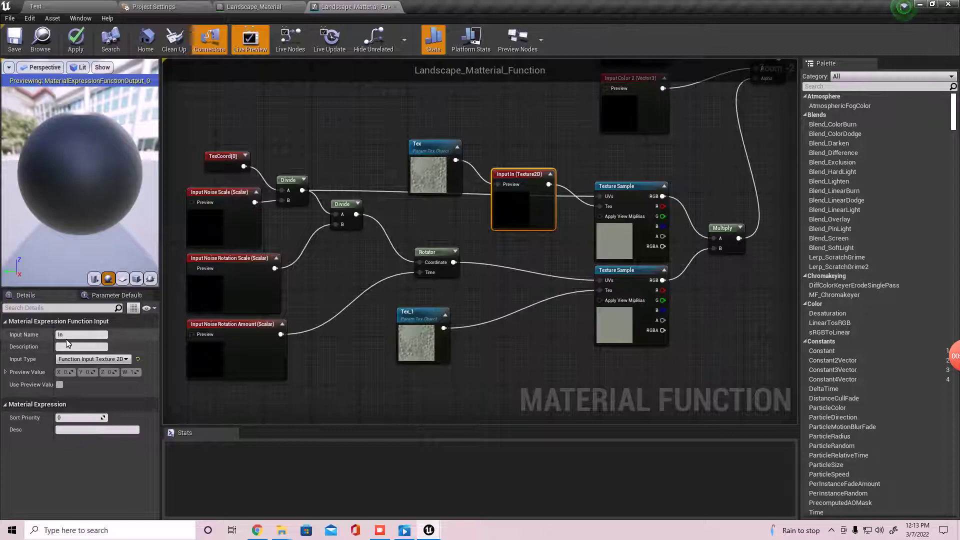
pyautogui.write('Noise texture 1')
pyautogui.press('Return')
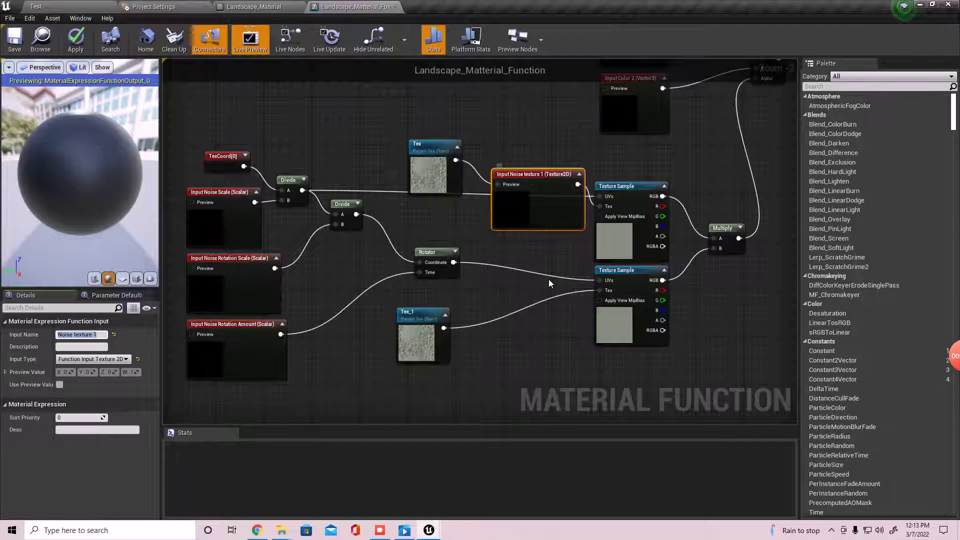
pyautogui.click(485, 303)
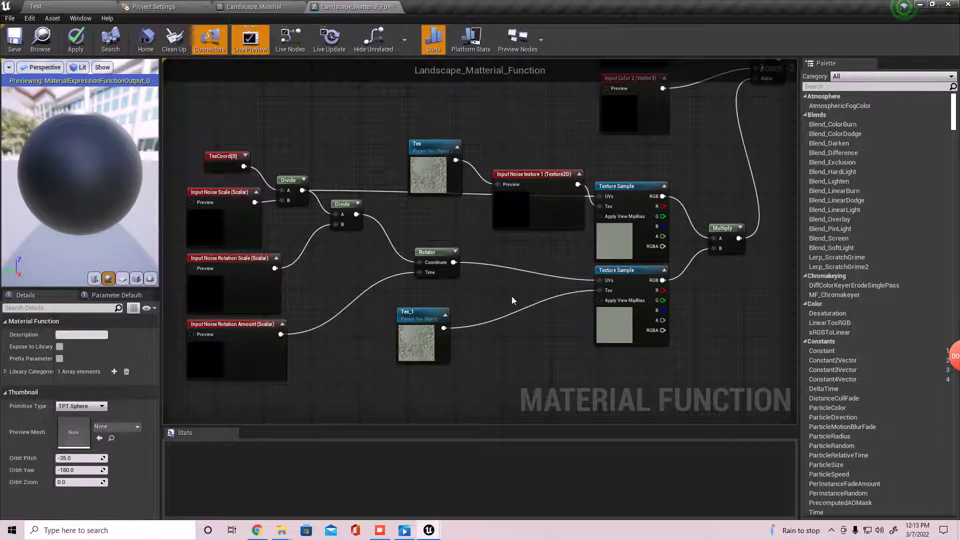
# - Duplicate the Noise texture 1 input, wire it between Tex_1 and the lower Texture Sample, and rename it Noise texture 2
pyautogui.click(529, 210)
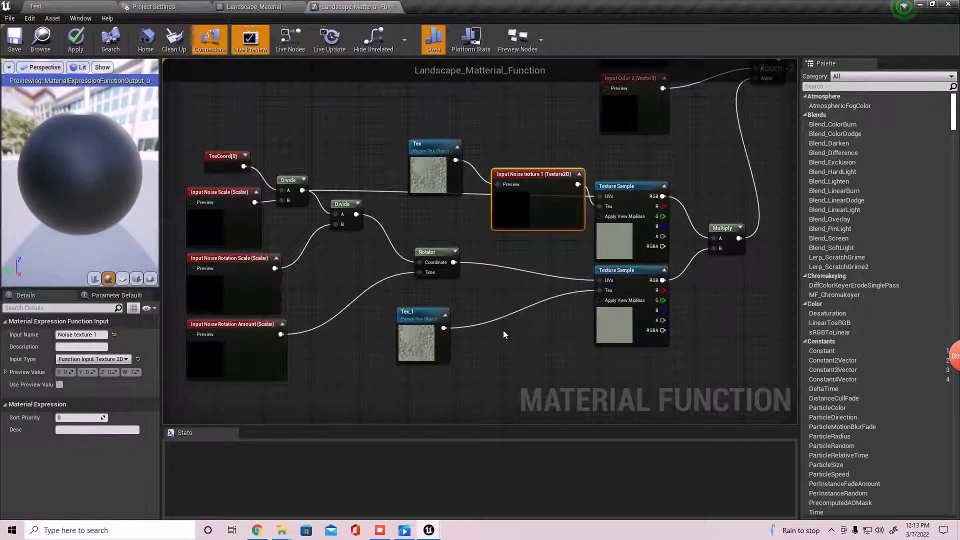
pyautogui.hotkey('ctrl', 'v')
pyautogui.moveTo(504, 332); pyautogui.dragTo(444, 330)
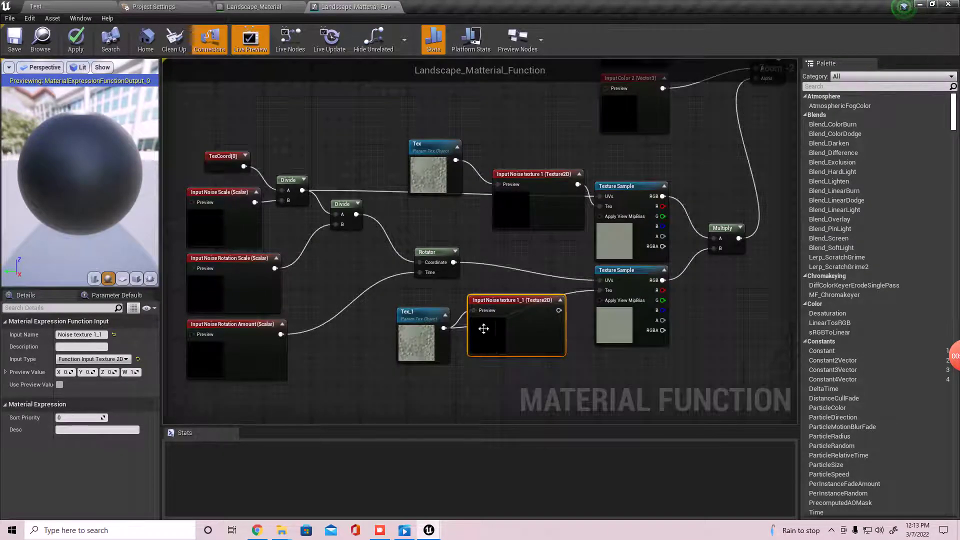
pyautogui.moveTo(559, 310); pyautogui.dragTo(605, 291)
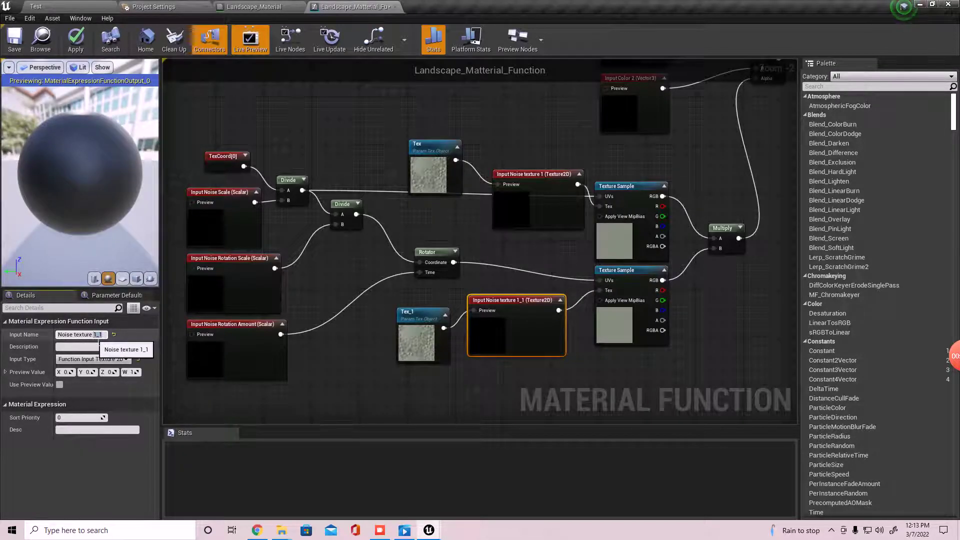
pyautogui.write('2')
pyautogui.press('Return')
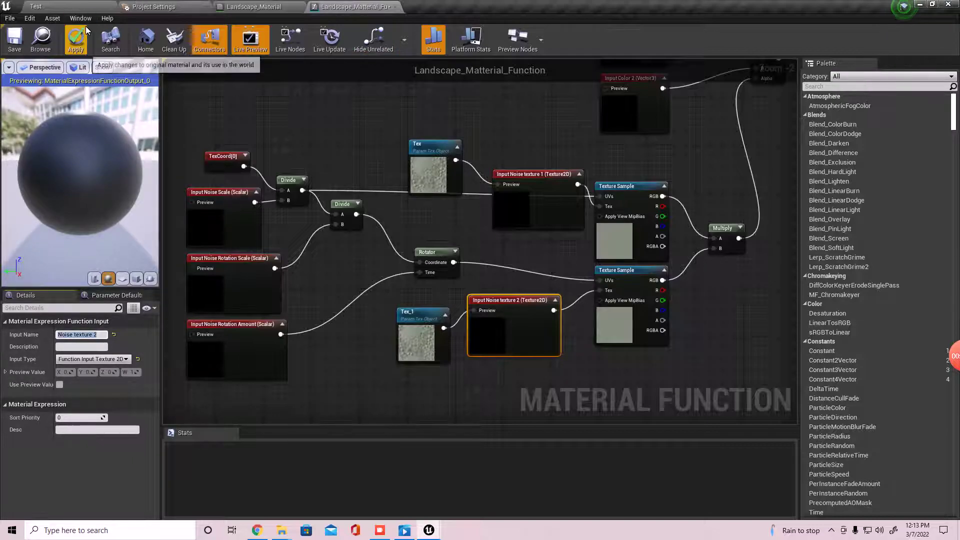
# - In Landscape_Material, promote the function's Noise texture 1 input to a parameter named Grass Noise texture 1 and place it below the function node
pyautogui.click(249, 6)
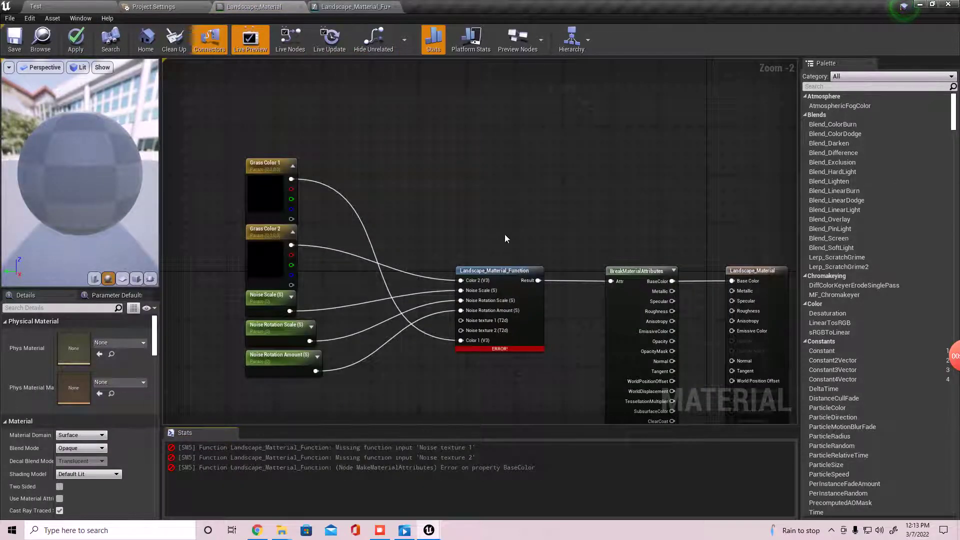
pyautogui.scroll(2, 505, 234)
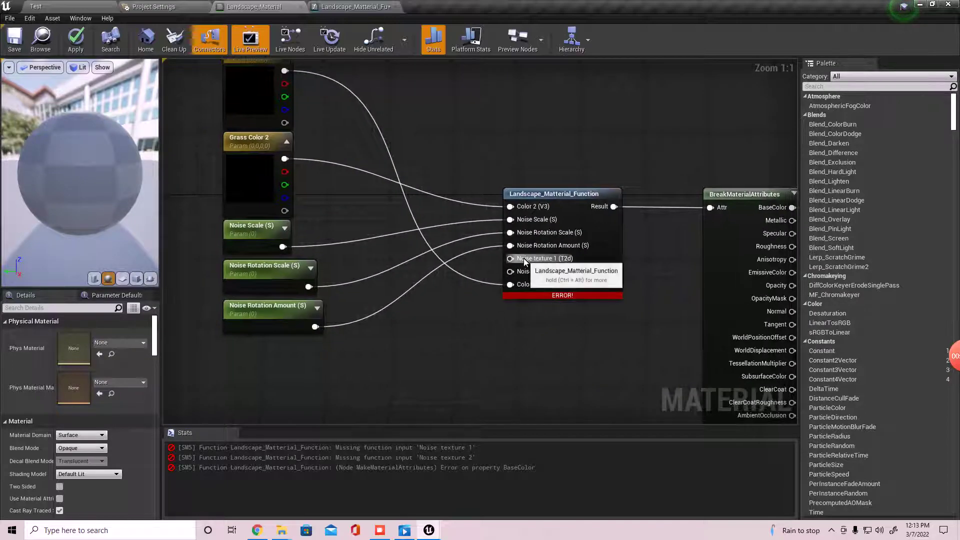
pyautogui.rightClick(523, 258)
pyautogui.click(550, 273)
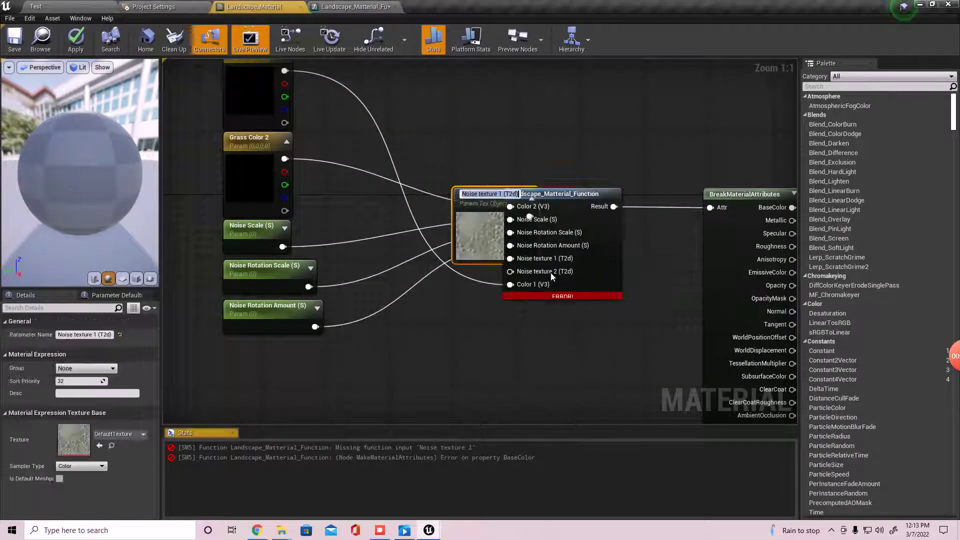
pyautogui.write('Grass')
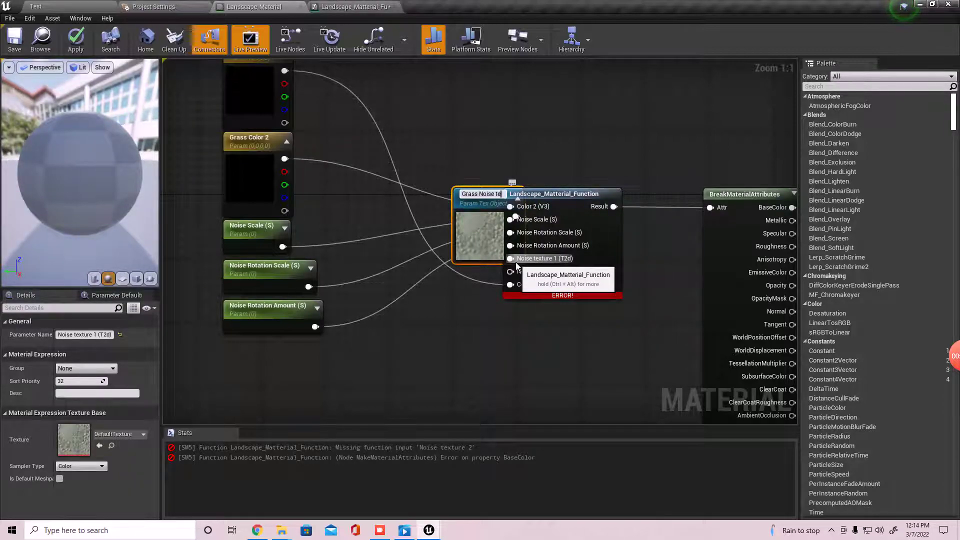
pyautogui.press('Return')
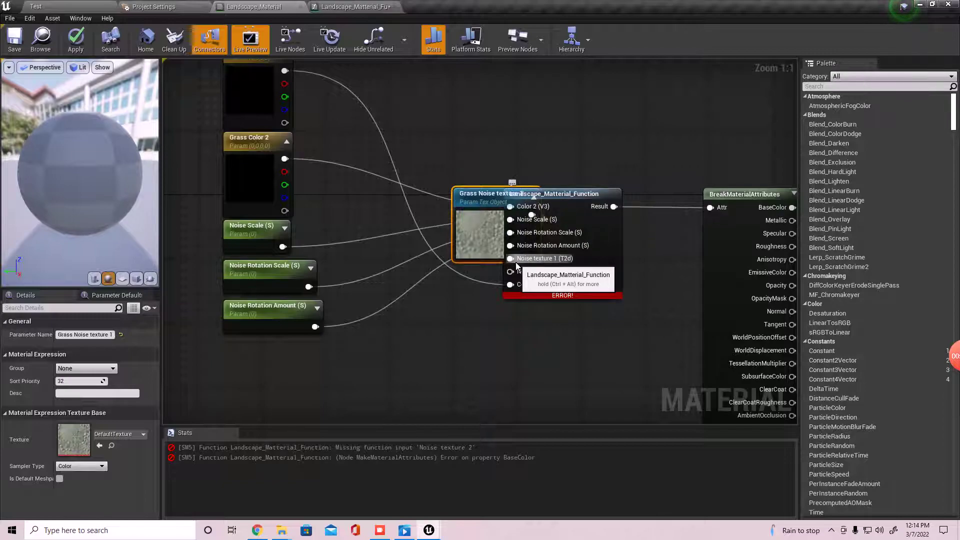
pyautogui.moveTo(477, 235); pyautogui.dragTo(367, 370)
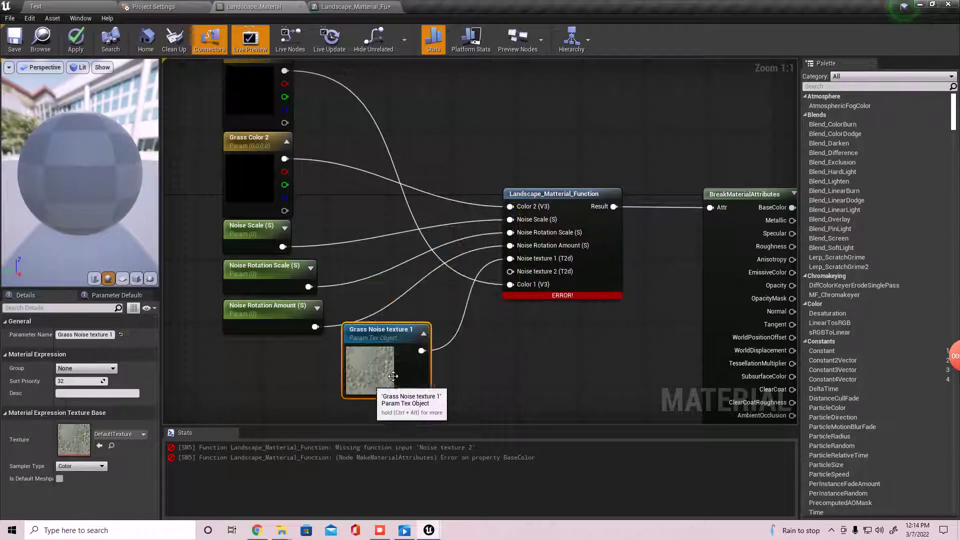
# - Promote the function's Noise texture 2 input to a parameter named Grass noise texture 2 and place it beneath Grass Noise texture 1
pyautogui.rightClick(510, 272)
pyautogui.click(530, 284)
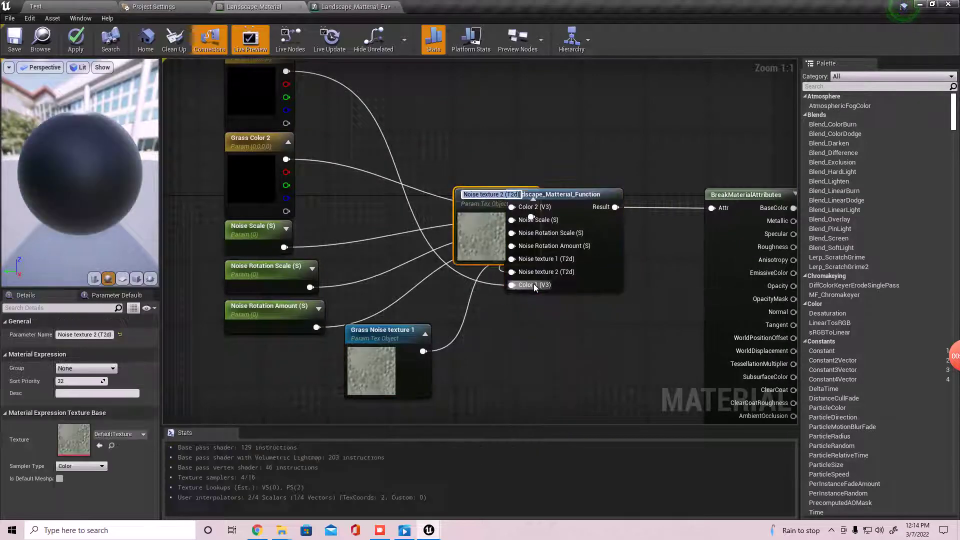
pyautogui.write('Grass n')
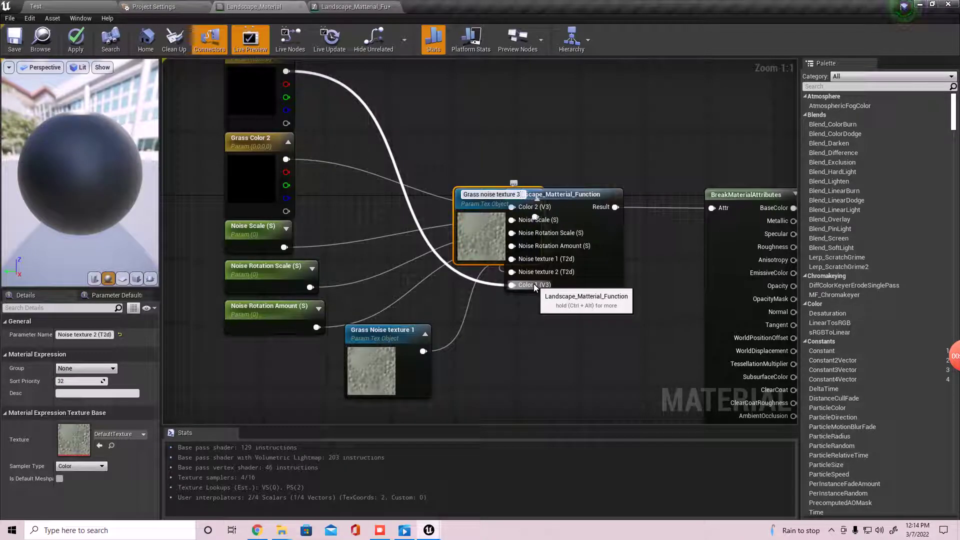
pyautogui.press('Return')
pyautogui.moveTo(502, 247); pyautogui.dragTo(392, 251)
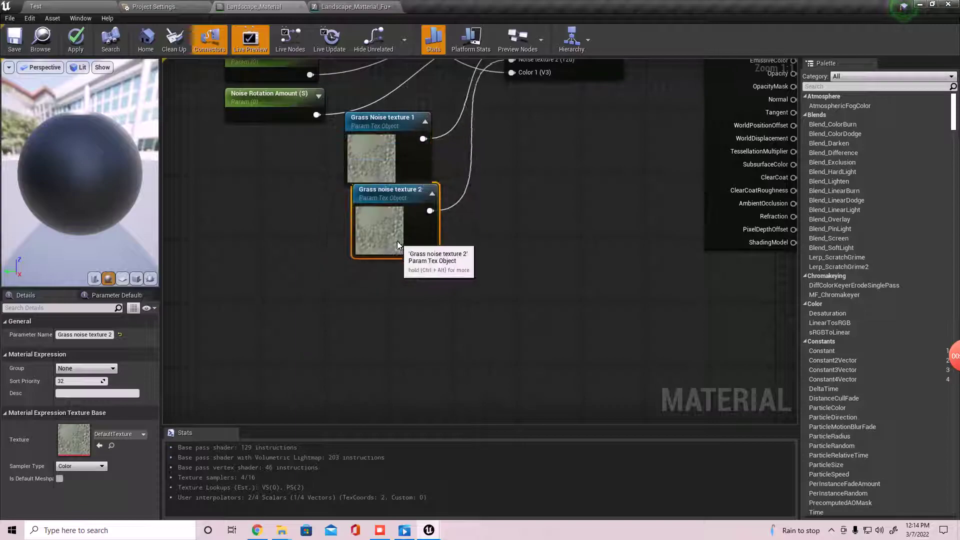
# - Move the three noise scalar parameters down and stack both grass noise texture parameters directly beneath Grass Color 2
pyautogui.moveTo(328, 246); pyautogui.dragTo(343, 329, button='right')
pyautogui.moveTo(294, 328); pyautogui.dragTo(440, 227)
pyautogui.moveTo(312, 248); pyautogui.dragTo(334, 295, button='right')
pyautogui.moveTo(251, 289); pyautogui.dragTo(261, 124)
pyautogui.moveTo(296, 163)
pyautogui.mouseDown()
pyautogui.moveTo(231, 381)
pyautogui.moveTo(263, 391)
pyautogui.mouseUp()
pyautogui.moveTo(354, 274); pyautogui.dragTo(478, 367)
pyautogui.moveTo(433, 289); pyautogui.dragTo(313, 185)
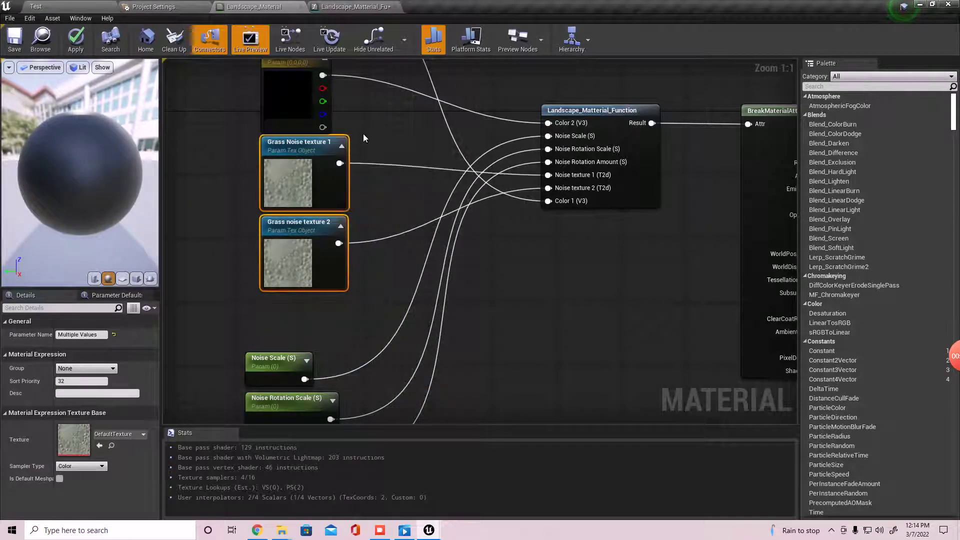
# - Place the Noise Scale, Noise Rotation Scale and Noise Rotation Amount parameters directly beneath Grass noise texture 2
pyautogui.click(407, 214)
pyautogui.scroll(-3, 425, 240)
pyautogui.moveTo(271, 412); pyautogui.dragTo(331, 287)
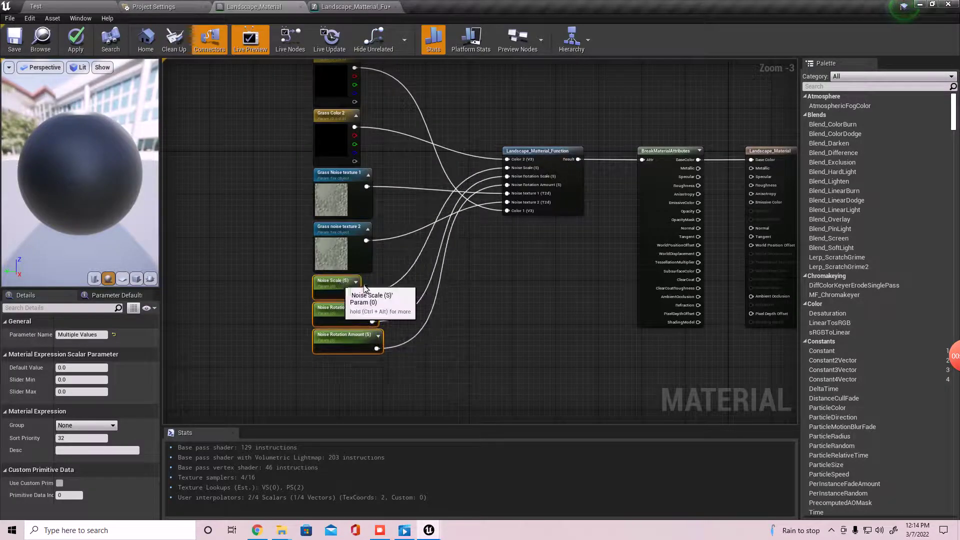
pyautogui.click(468, 295)
pyautogui.scroll(3, 464, 311)
pyautogui.moveTo(468, 339); pyautogui.dragTo(534, 325, button='right')
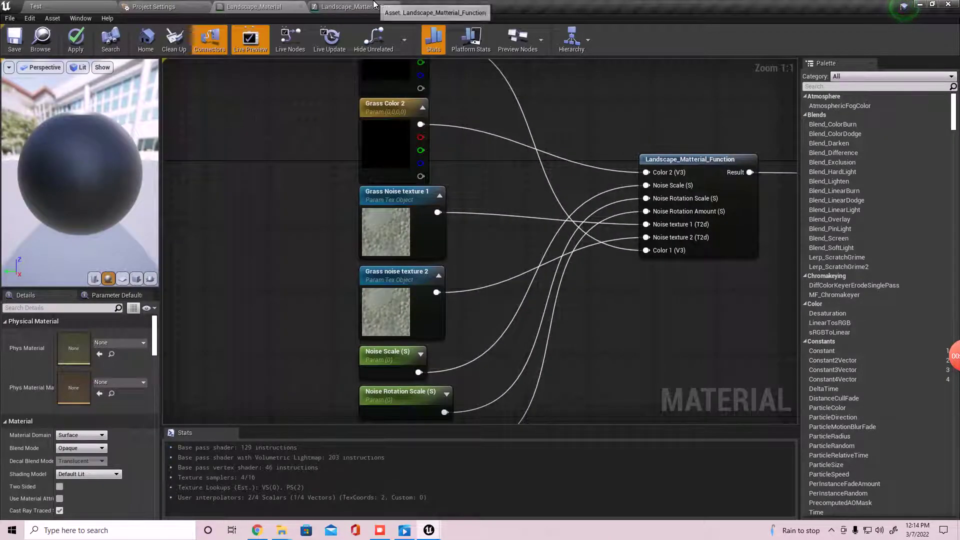
# - In the Landscape_Matterial_Function graph, shift the Tex and Noise texture 1 nodes farther away from the upper Texture Sample
pyautogui.click(351, 6)
pyautogui.moveTo(441, 221); pyautogui.dragTo(423, 236, button='right')
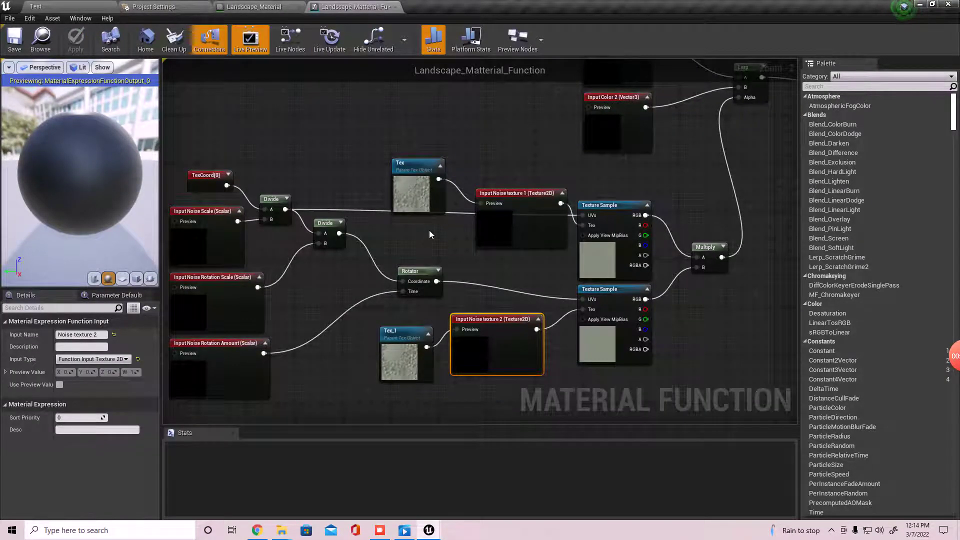
pyautogui.moveTo(371, 150); pyautogui.dragTo(518, 245)
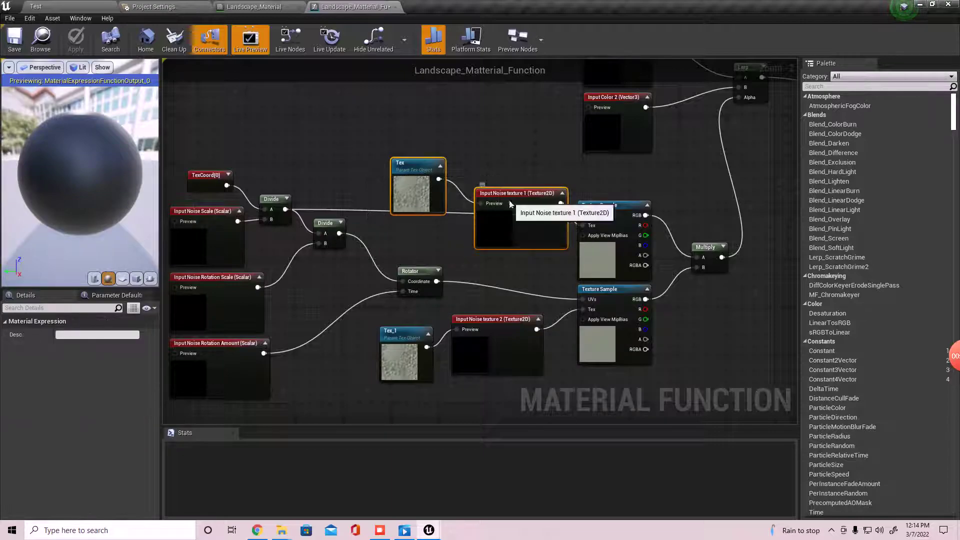
pyautogui.moveTo(510, 204); pyautogui.dragTo(485, 197)
pyautogui.click(446, 157)
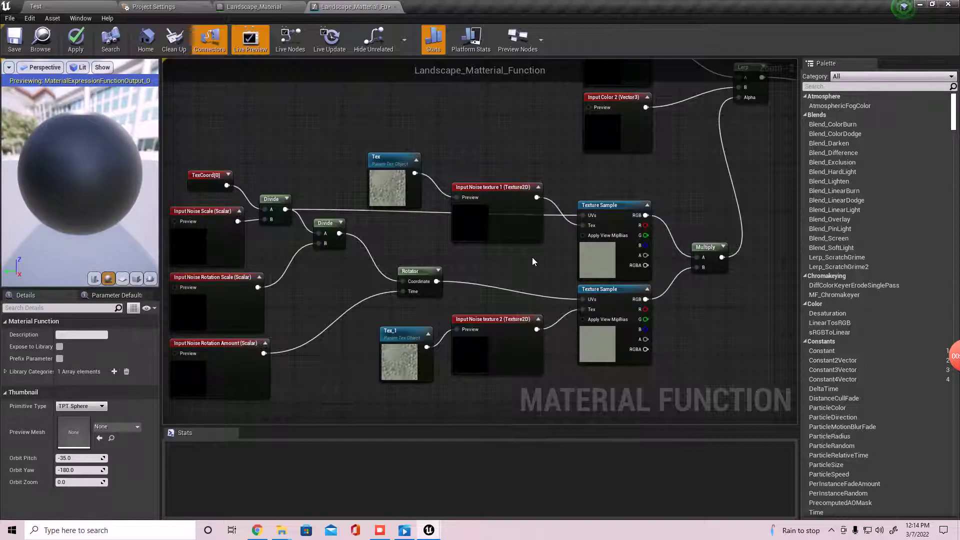
pyautogui.moveTo(504, 238); pyautogui.dragTo(492, 232)
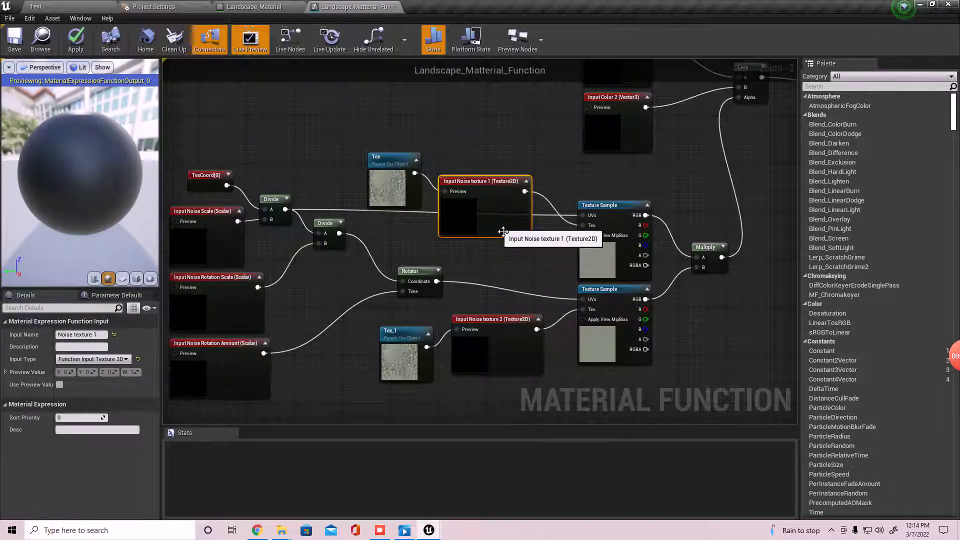
# - Feed Noise texture 1 into the lower Texture Sample's Tex input as well, and delete the Tex_1 and Noise texture 2 nodes
pyautogui.moveTo(525, 191); pyautogui.dragTo(587, 307)
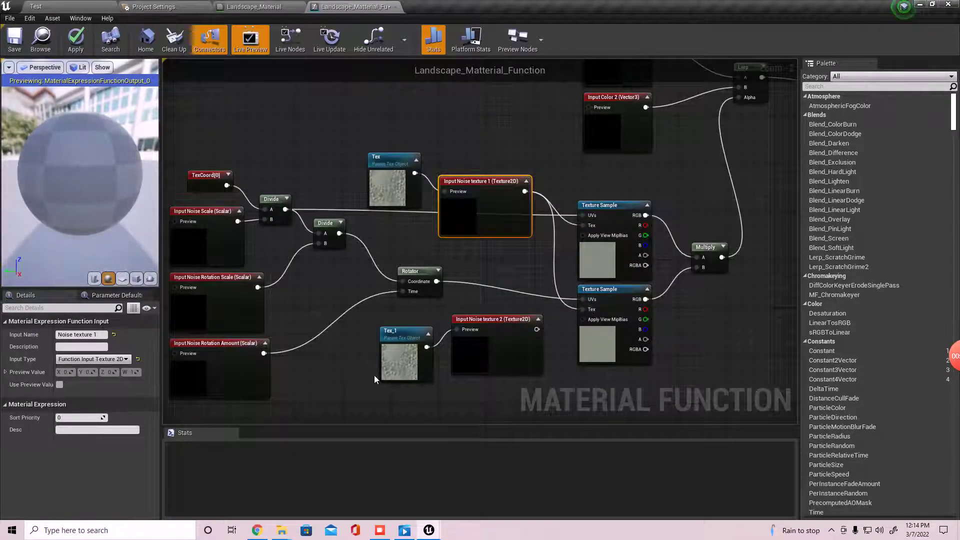
pyautogui.click(395, 374)
pyautogui.keyDown('ctrl'); pyautogui.click(493, 320); pyautogui.keyUp('ctrl')
pyautogui.press('Delete')
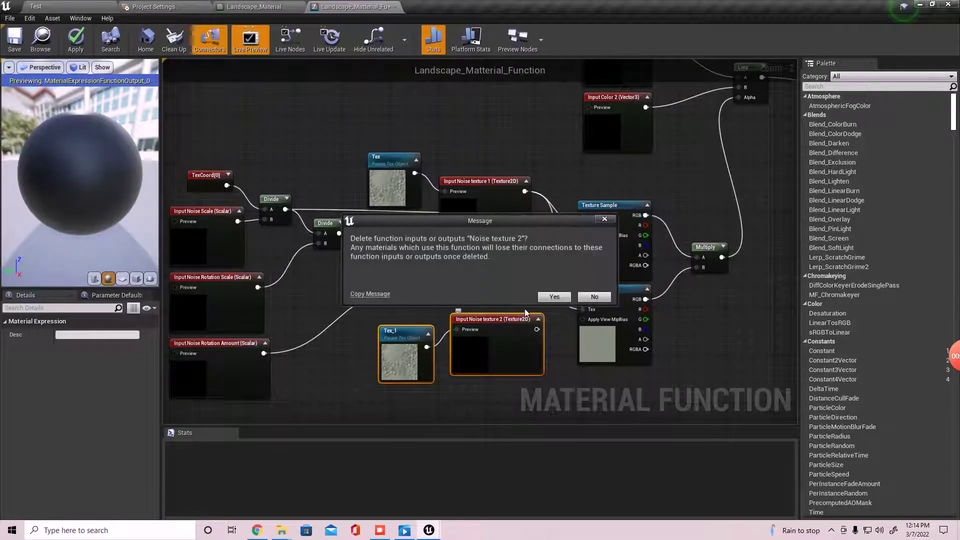
pyautogui.click(547, 294)
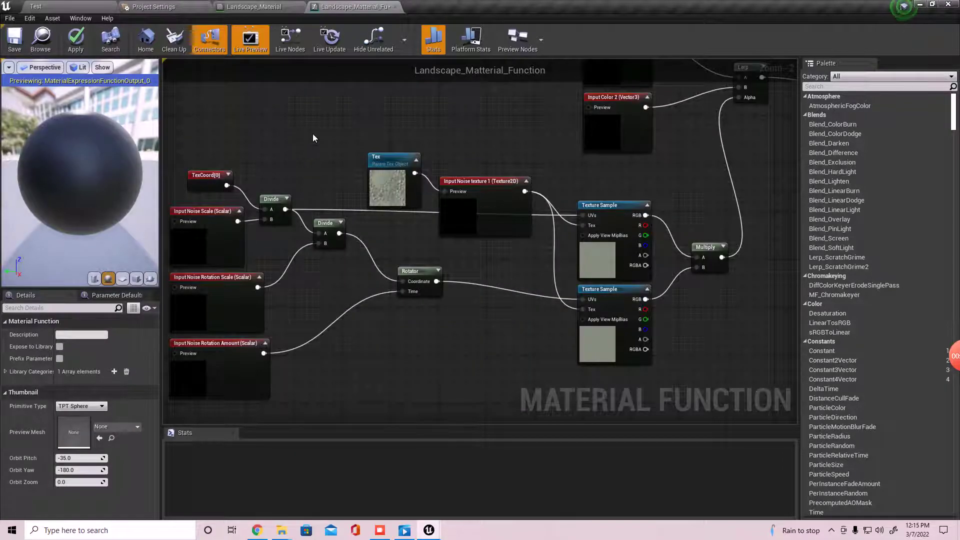
# - Apply the material function changes and delete the Grass noise texture 2 parameter from Landscape_Material
pyautogui.click(287, 5)
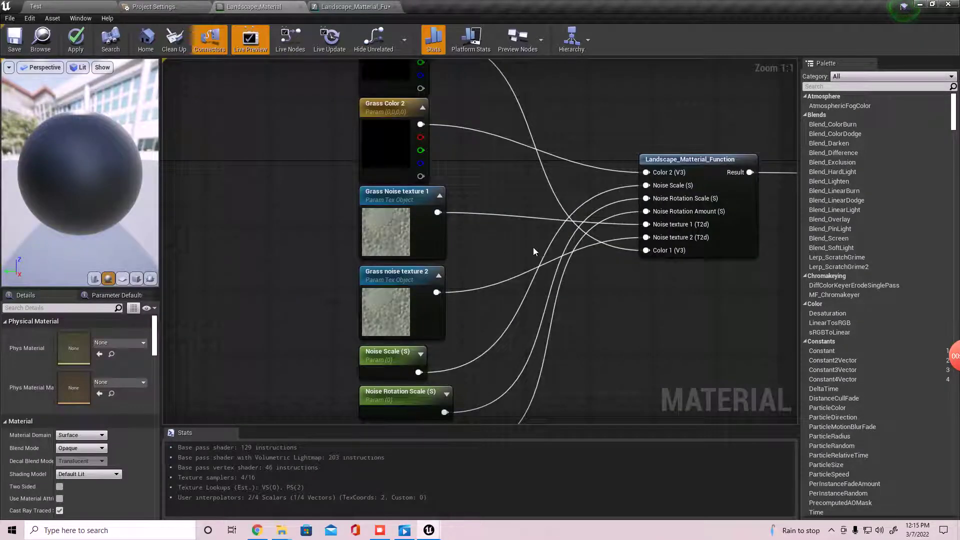
pyautogui.click(432, 302)
pyautogui.click(333, 5)
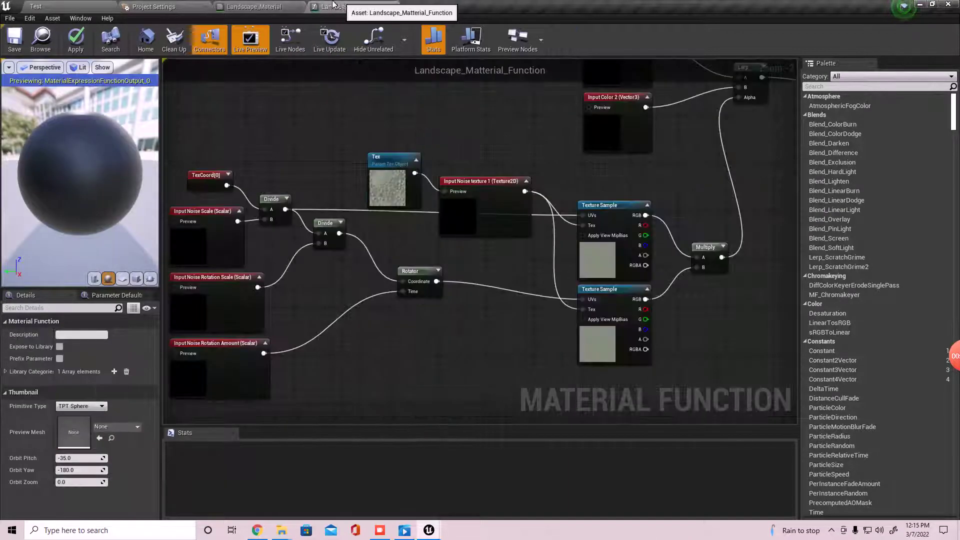
pyautogui.click(73, 38)
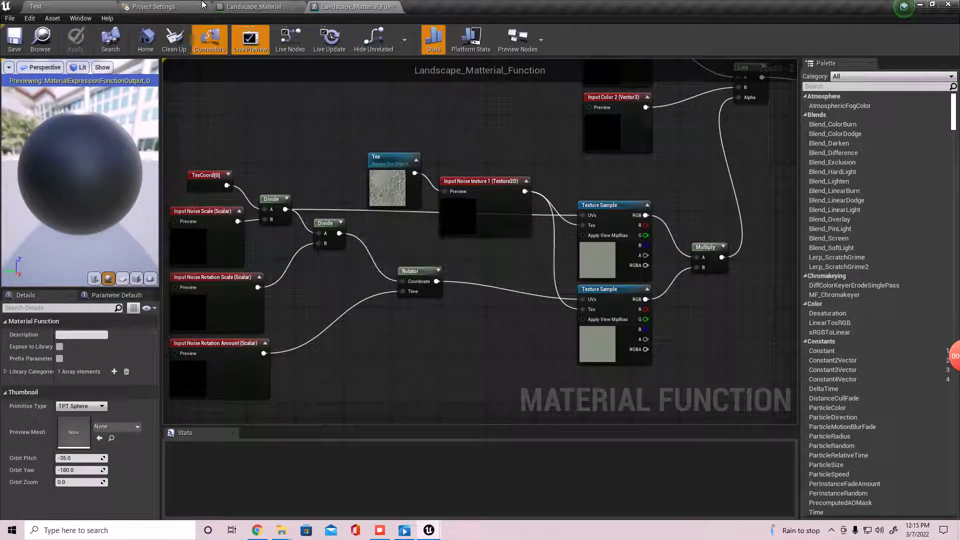
pyautogui.click(254, 7)
pyautogui.moveTo(315, 297); pyautogui.dragTo(463, 306)
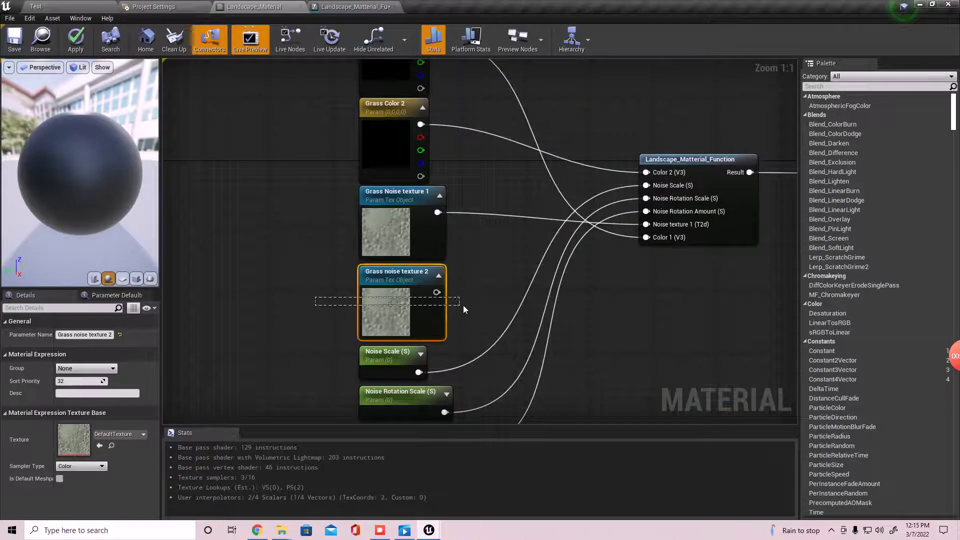
pyautogui.press('Delete')
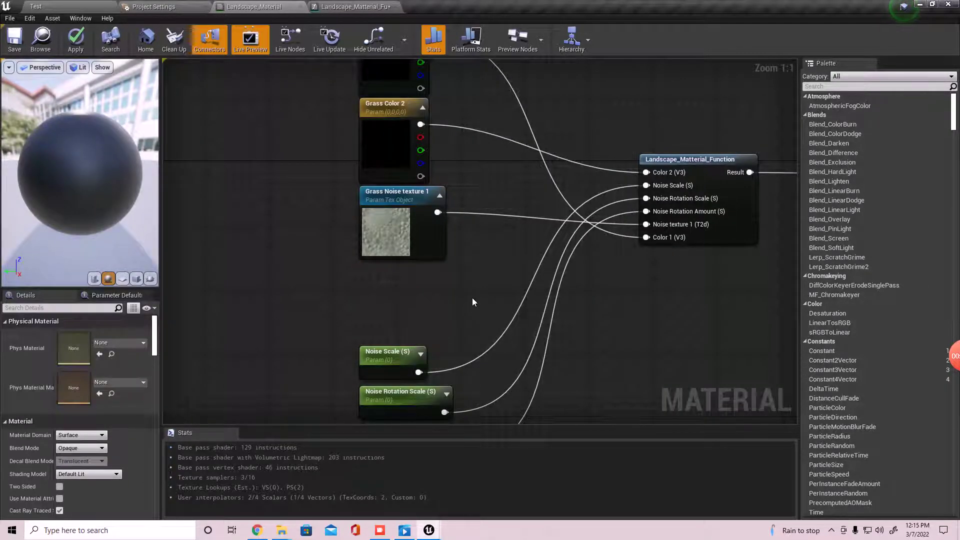
# - Move the Noise Scale, Noise Rotation Scale and Noise Rotation Amount parameters up directly beneath Grass Noise texture 1
pyautogui.moveTo(376, 417); pyautogui.dragTo(374, 352, button='right')
pyautogui.moveTo(343, 387); pyautogui.dragTo(372, 225)
pyautogui.click(320, 171)
pyautogui.moveTo(320, 171); pyautogui.dragTo(298, 358, button='right')
# - Locate the texture used by Grass Noise texture 1 among the project assets, and open the Textures folder in StarterContent
pyautogui.click(397, 339)
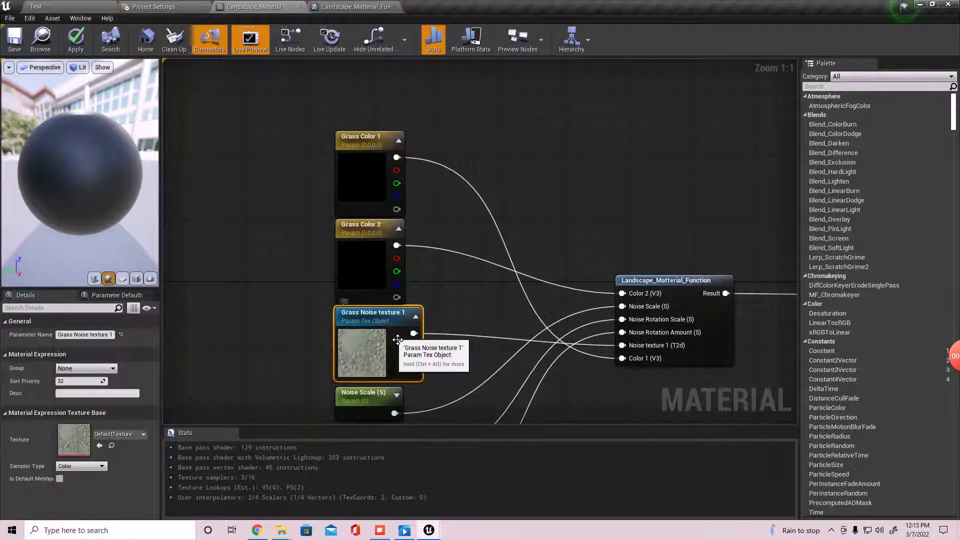
pyautogui.click(111, 445)
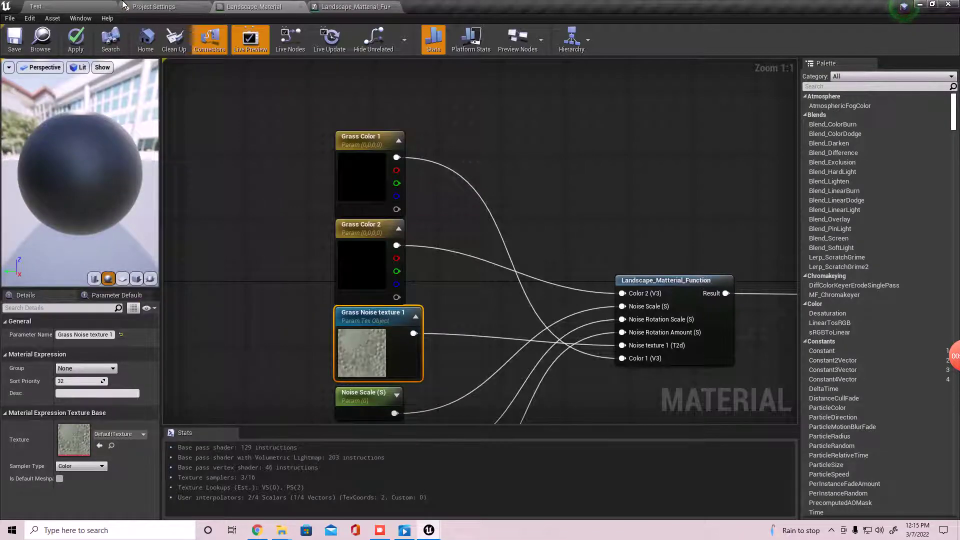
pyautogui.scroll(10, 60, 465)
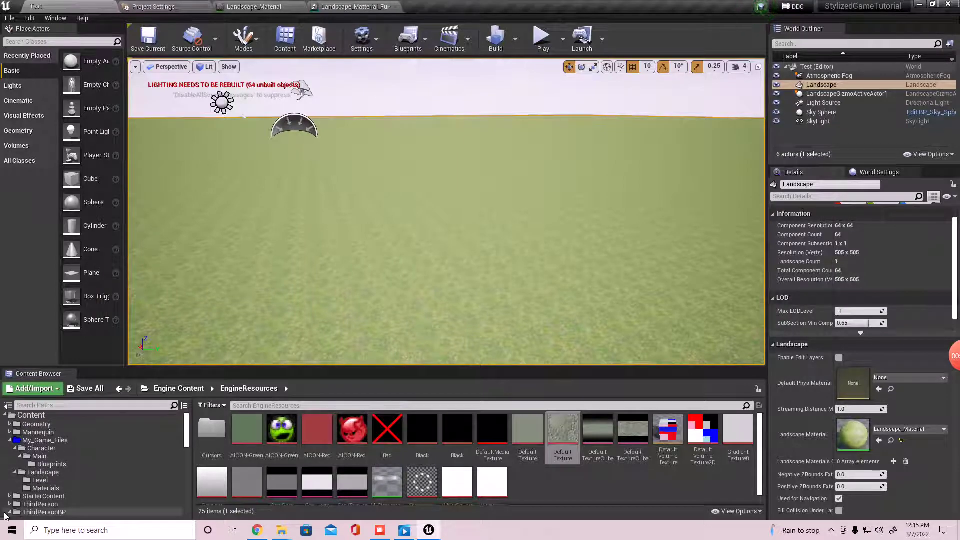
pyautogui.click(30, 497)
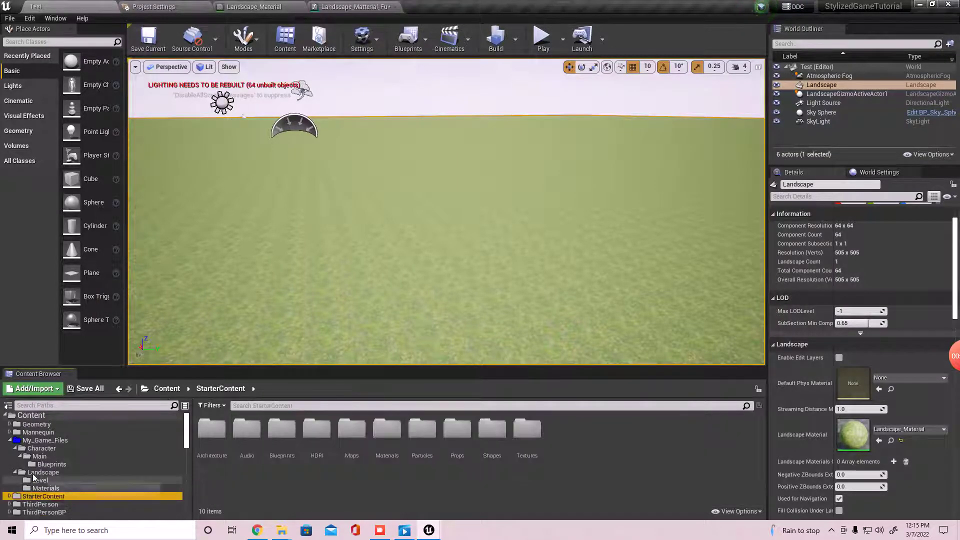
pyautogui.click(43, 472)
pyautogui.click(42, 448)
pyautogui.click(44, 440)
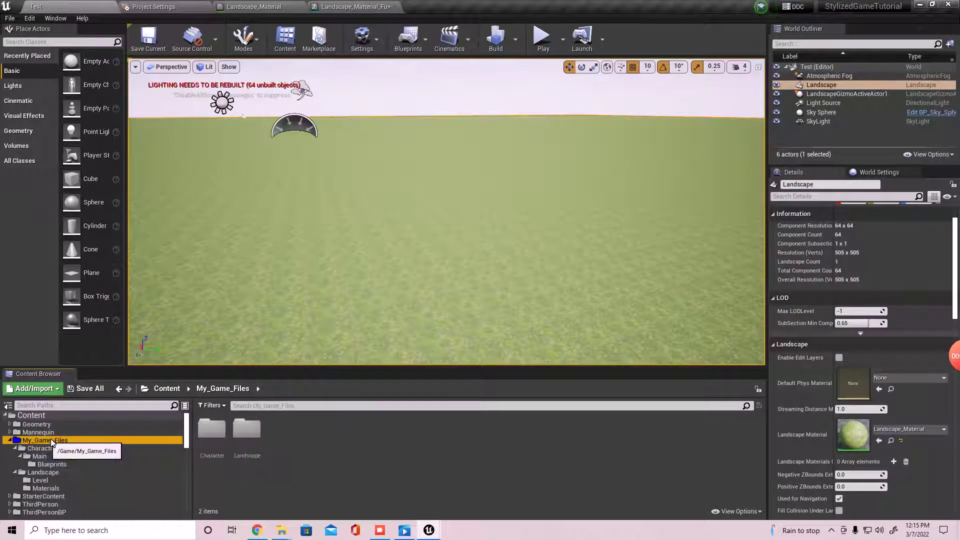
pyautogui.scroll(-1, 57, 480)
pyautogui.click(44, 480)
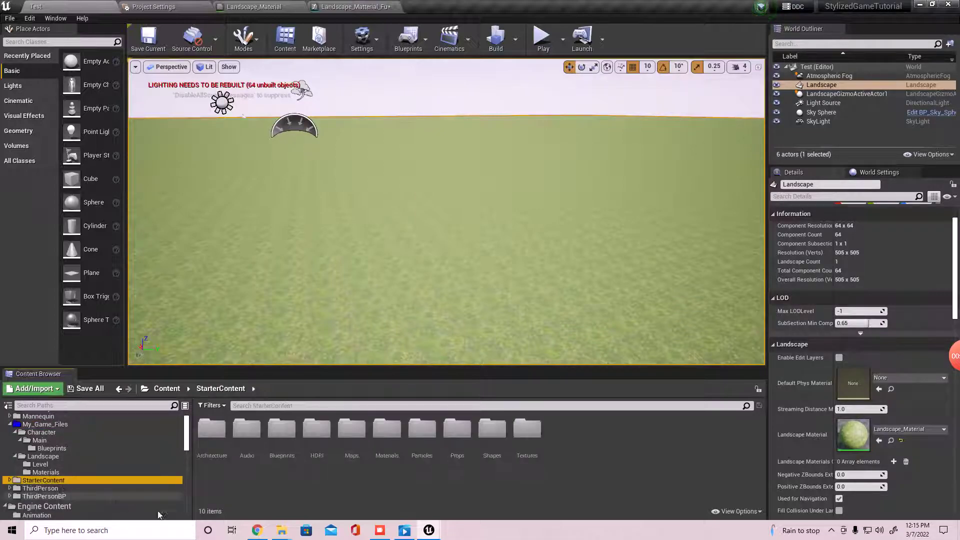
pyautogui.doubleClick(530, 433)
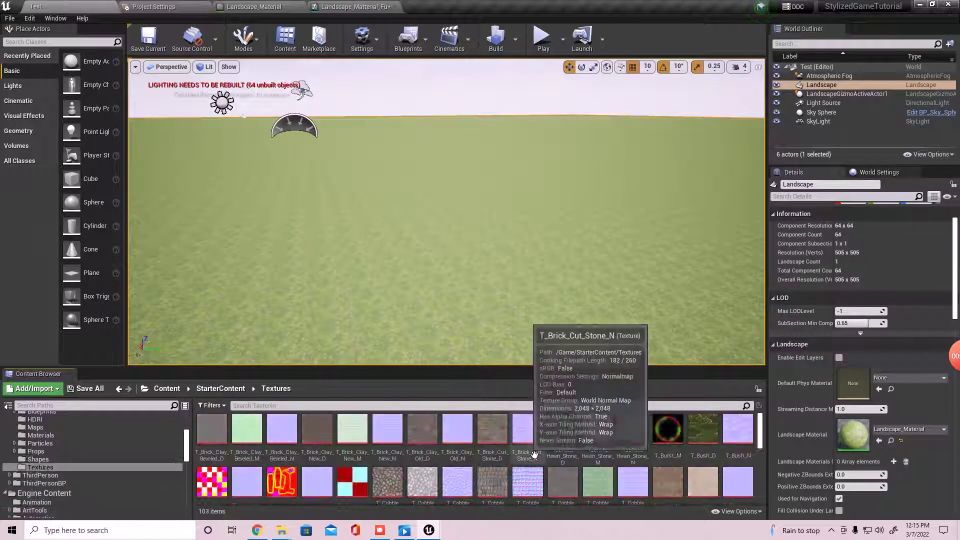
# - Find the T_Perlin_Noise_M texture and assign it to the Grass Noise texture 1 parameter in Landscape_Material
pyautogui.scroll(-1, 538, 455)
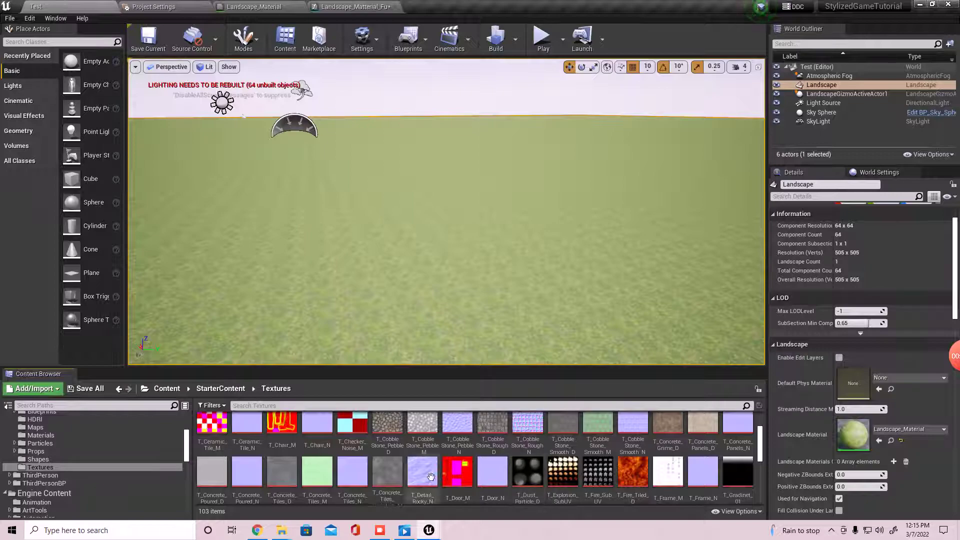
pyautogui.scroll(-3, 499, 467)
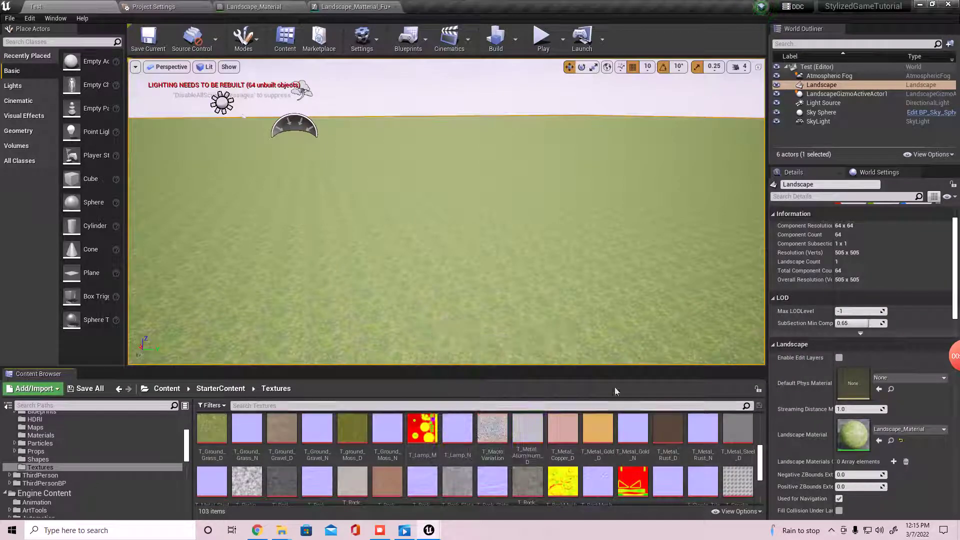
pyautogui.scroll(-1, 350, 480)
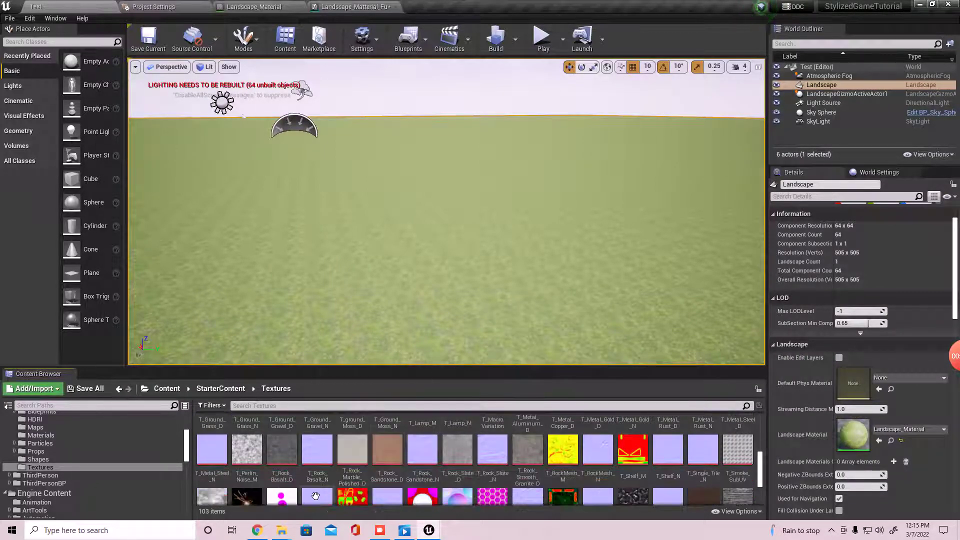
pyautogui.scroll(1, 359, 455)
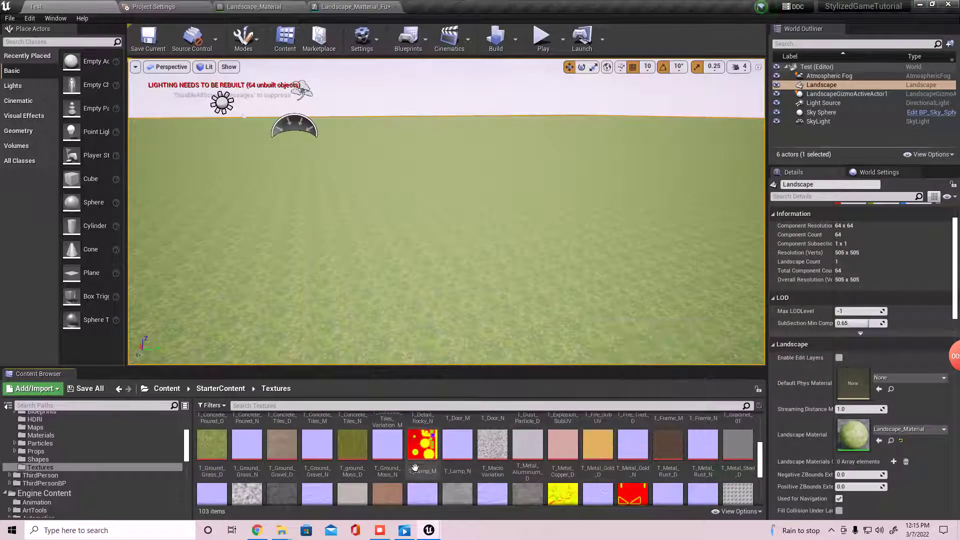
pyautogui.scroll(-1, 430, 455)
pyautogui.scroll(1, 443, 456)
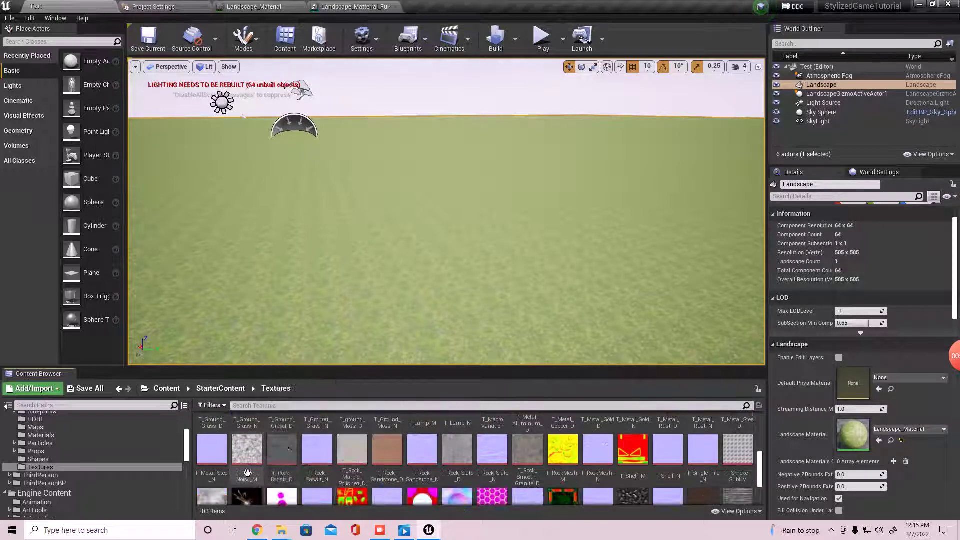
pyautogui.click(261, 461)
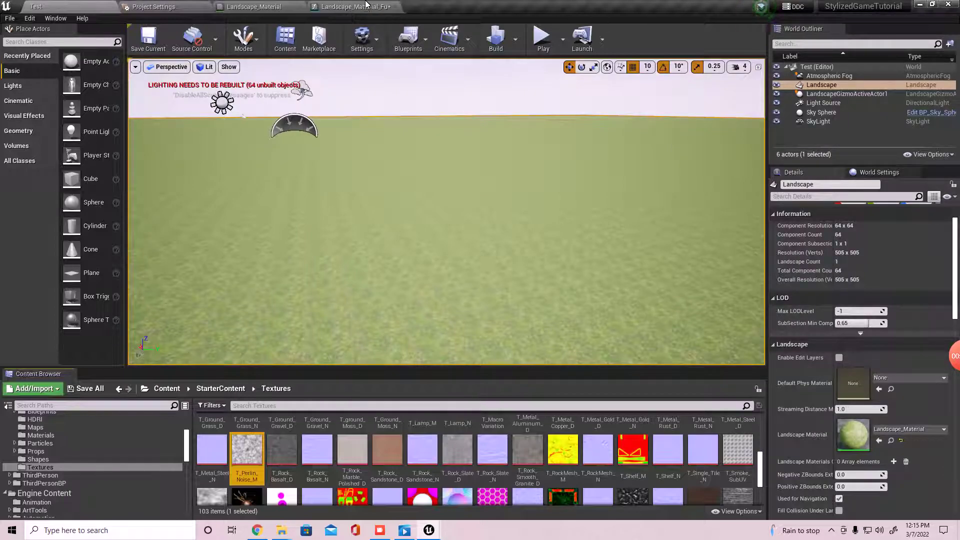
pyautogui.click(248, 5)
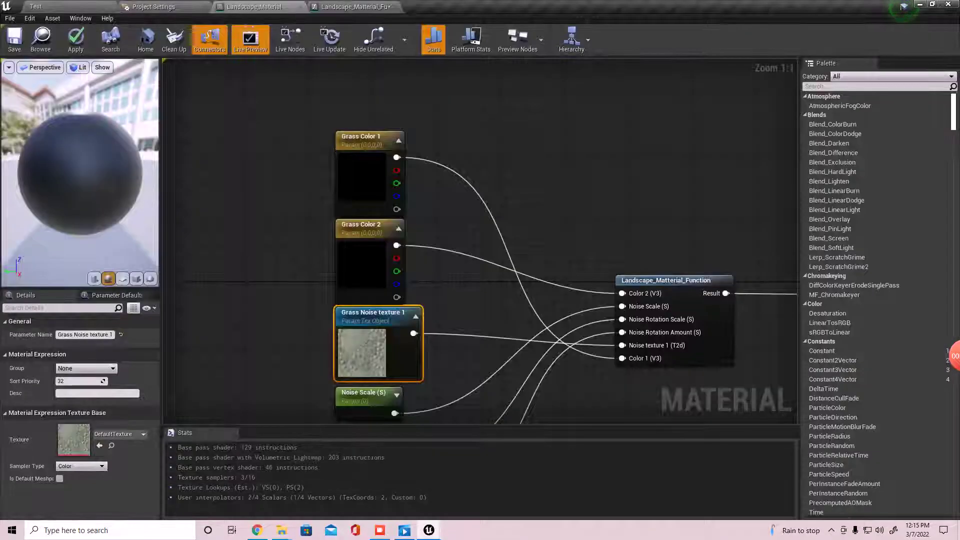
pyautogui.click(99, 447)
# - Set Grass Color 1's default value to a dark green with R 0, G about 0.37 and B about 0.014
pyautogui.moveTo(453, 284); pyautogui.dragTo(454, 241, button='right')
pyautogui.moveTo(639, 194); pyautogui.dragTo(649, 226, button='right')
pyautogui.moveTo(551, 278); pyautogui.dragTo(595, 342, button='right')
pyautogui.click(413, 233)
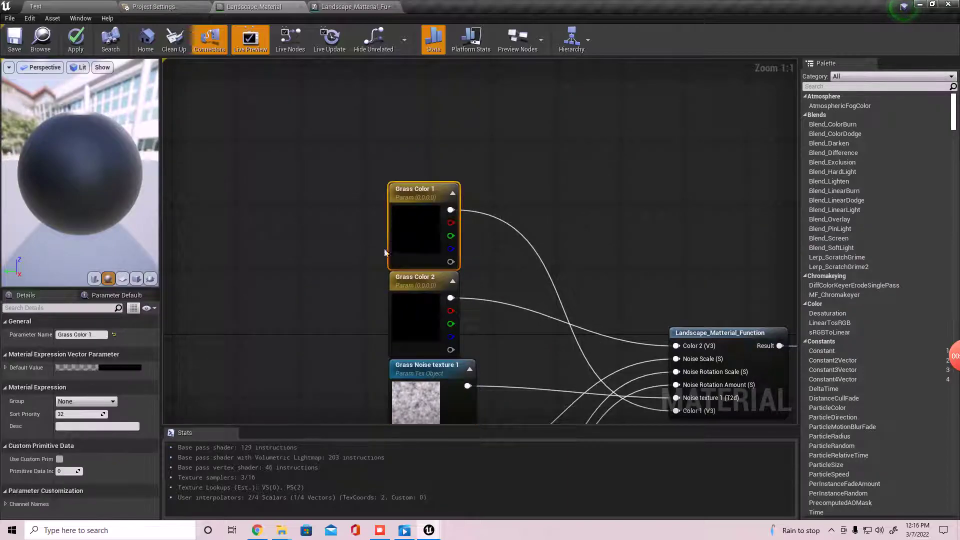
pyautogui.click(137, 366)
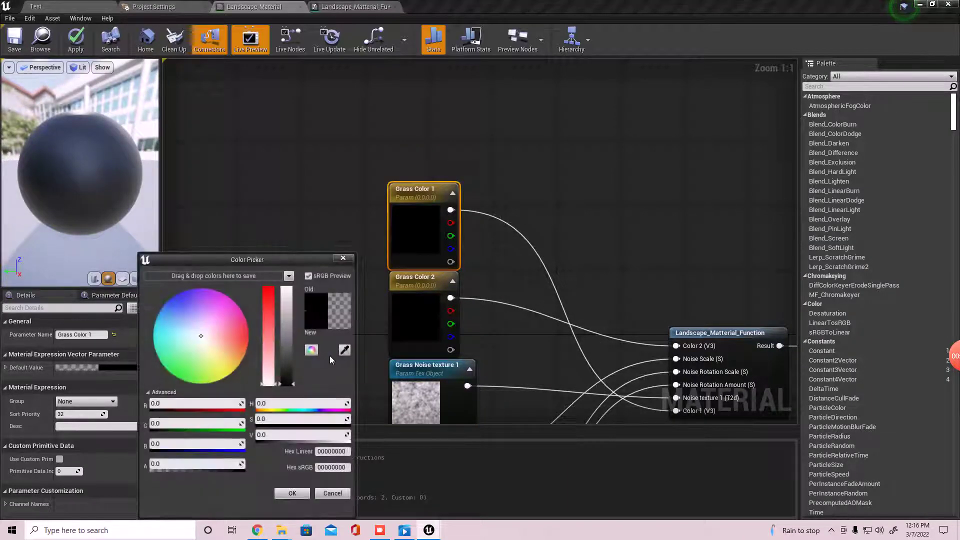
pyautogui.moveTo(287, 314); pyautogui.dragTo(287, 328)
pyautogui.click(181, 379)
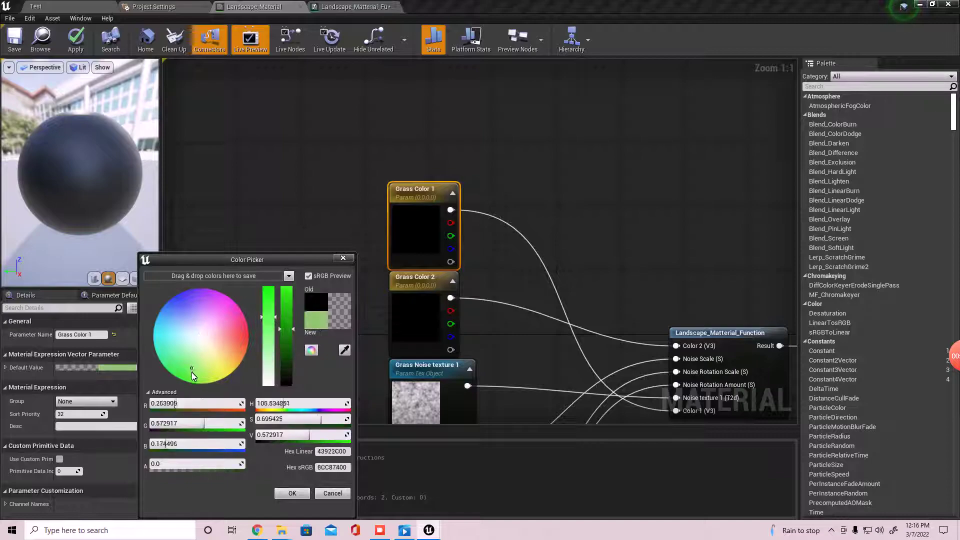
pyautogui.moveTo(172, 403); pyautogui.dragTo(162, 403)
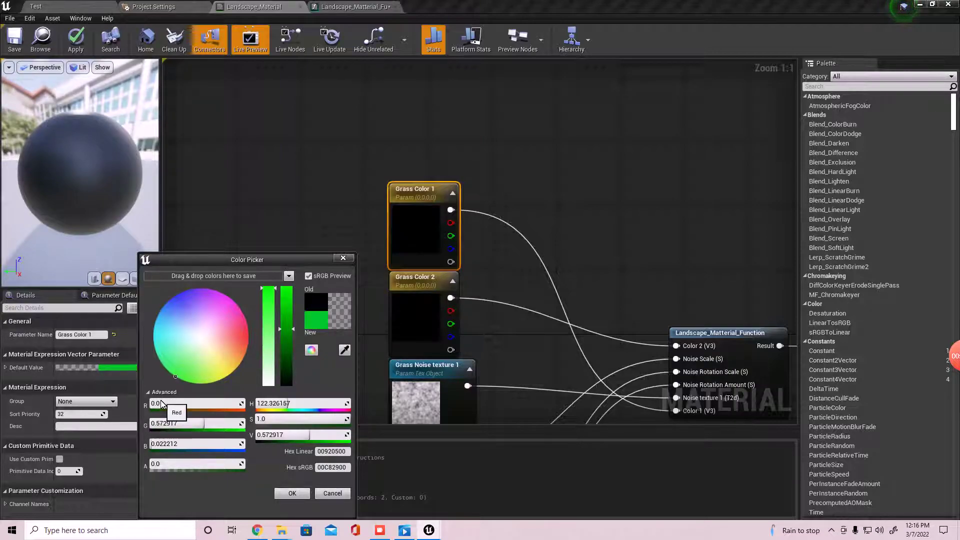
pyautogui.moveTo(293, 336); pyautogui.dragTo(293, 353)
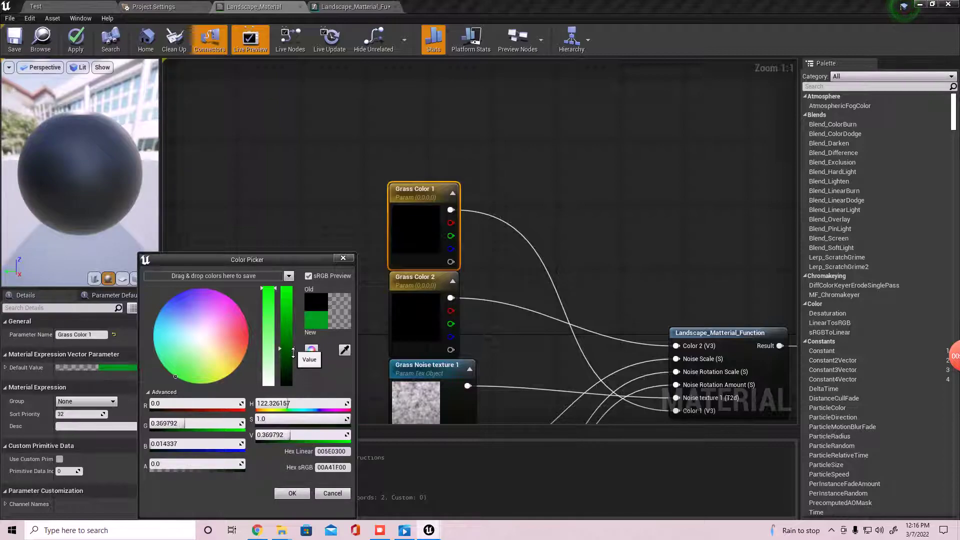
pyautogui.moveTo(270, 292)
pyautogui.mouseDown()
pyautogui.moveTo(270, 311)
pyautogui.moveTo(270, 286)
pyautogui.mouseUp()
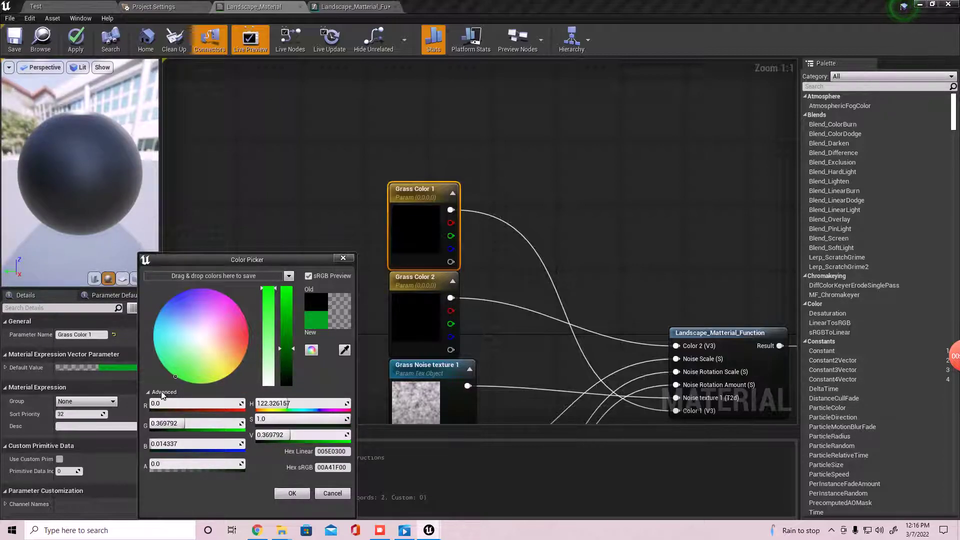
pyautogui.click(295, 492)
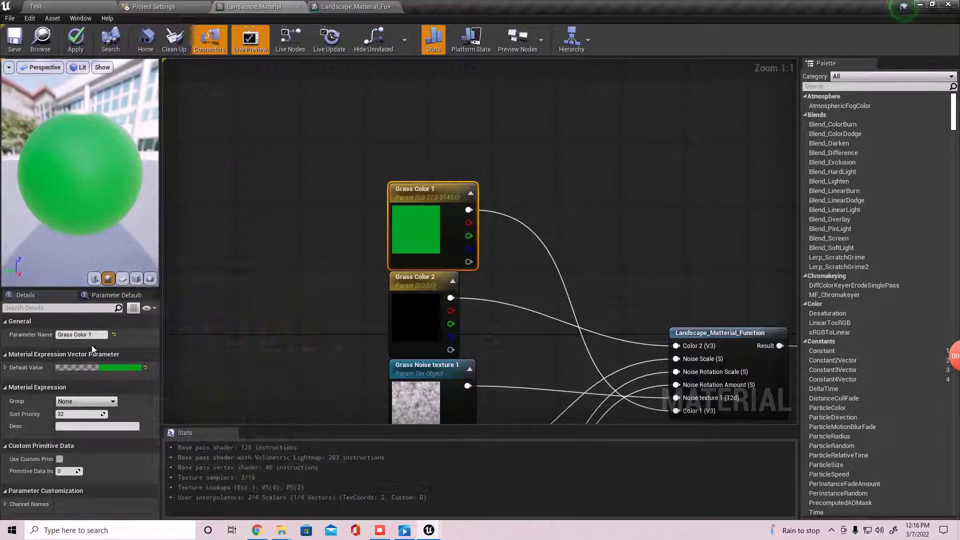
# - Set Grass Color 2's default value to a yellow-green with R about 0.399, G 0.8125 and B 0
pyautogui.click(423, 326)
pyautogui.click(124, 366)
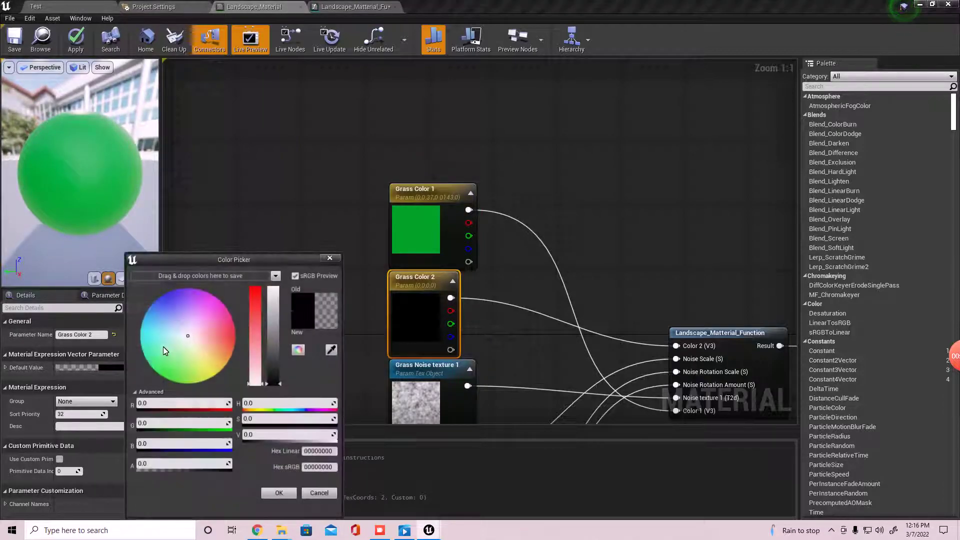
pyautogui.moveTo(178, 354)
pyautogui.mouseDown()
pyautogui.moveTo(195, 421)
pyautogui.moveTo(206, 422)
pyautogui.mouseUp()
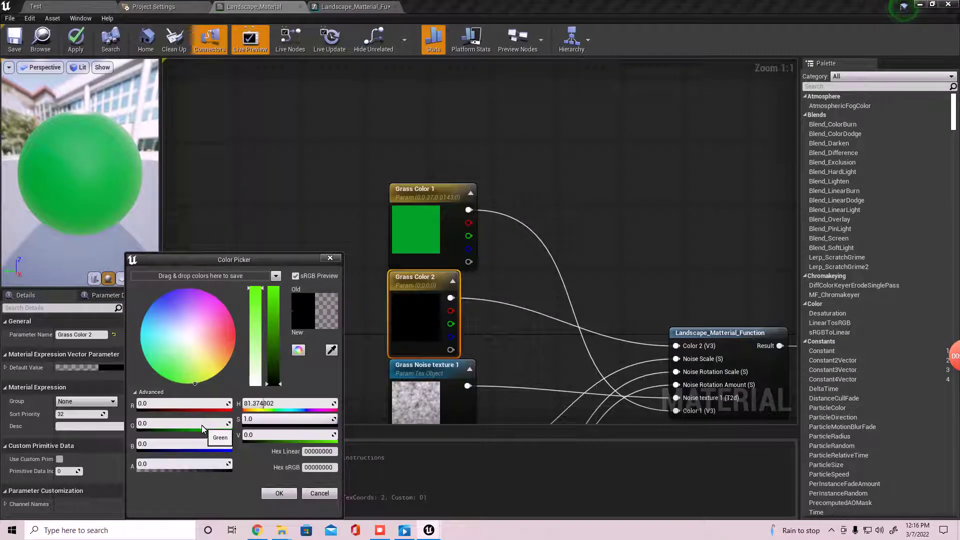
pyautogui.moveTo(275, 345); pyautogui.dragTo(282, 286)
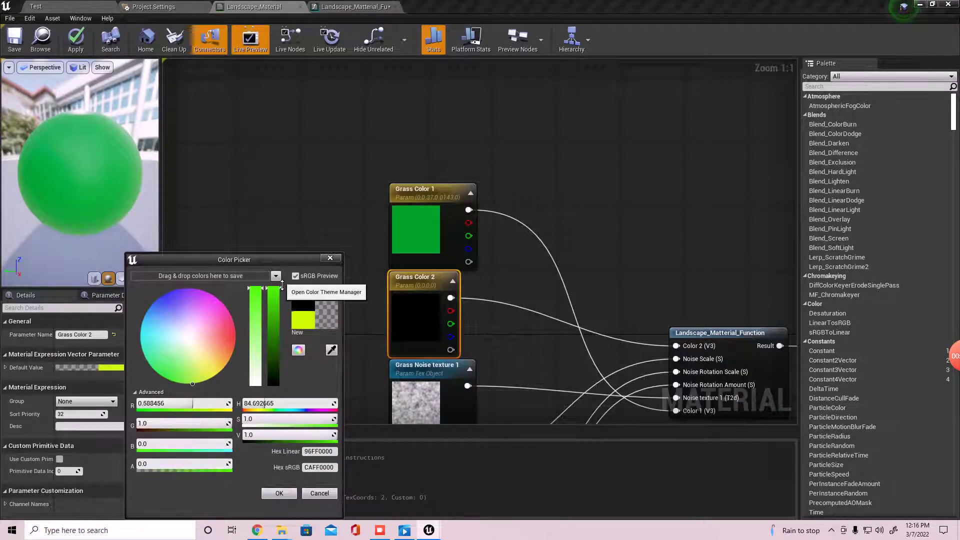
pyautogui.moveTo(270, 322); pyautogui.dragTo(269, 308)
pyautogui.moveTo(197, 380)
pyautogui.mouseDown()
pyautogui.moveTo(206, 379)
pyautogui.moveTo(188, 392)
pyautogui.mouseUp()
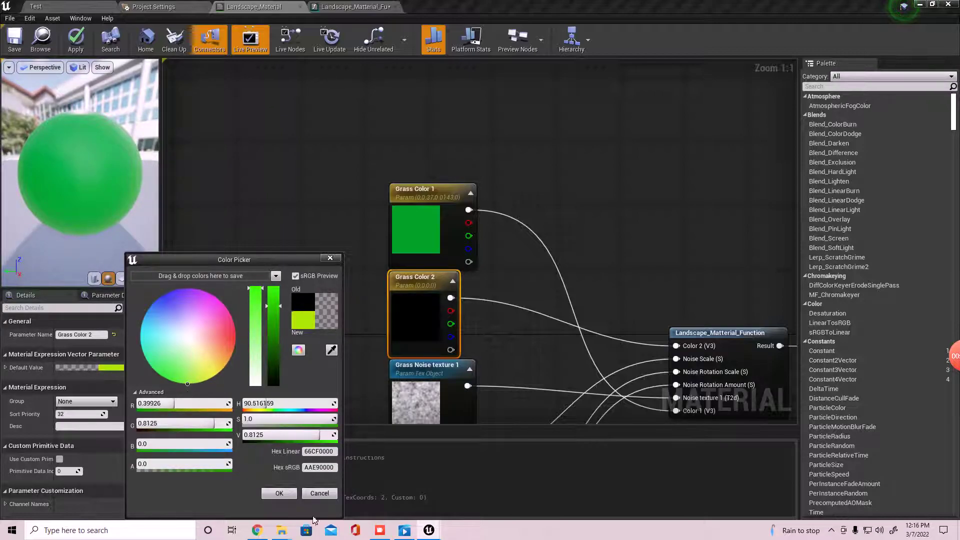
pyautogui.click(280, 493)
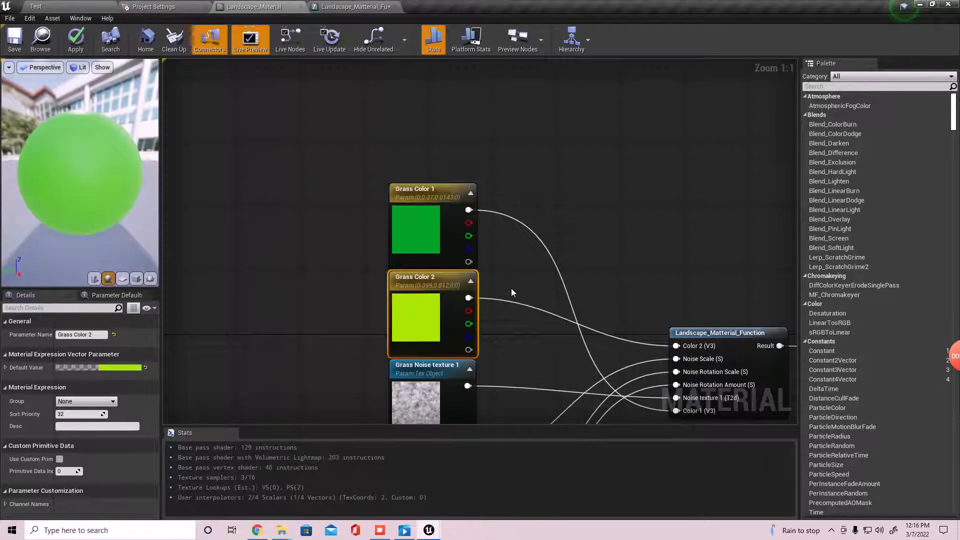
# - Apply the new grass colors and noise texture to Landscape_Material
pyautogui.moveTo(511, 288); pyautogui.dragTo(443, 168, button='right')
pyautogui.scroll(-1, 442, 168)
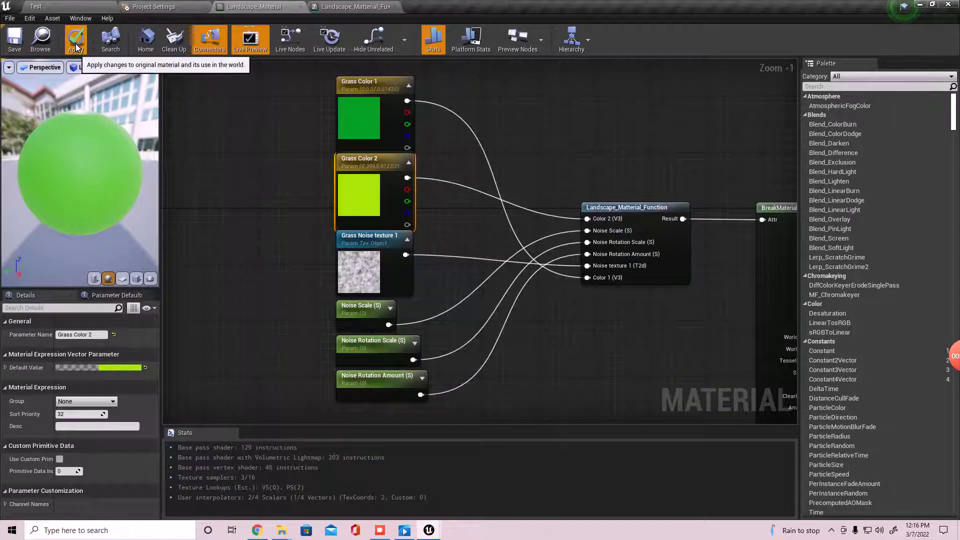
pyautogui.click(76, 47)
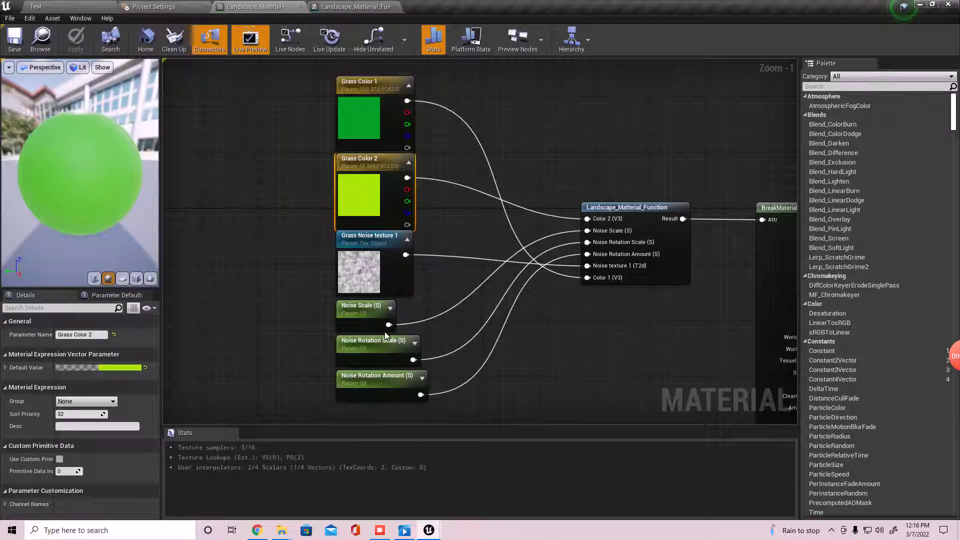
# - Set the default value of Noise Scale to 1 and of Noise Rotation Scale to 1.2
pyautogui.click(359, 307)
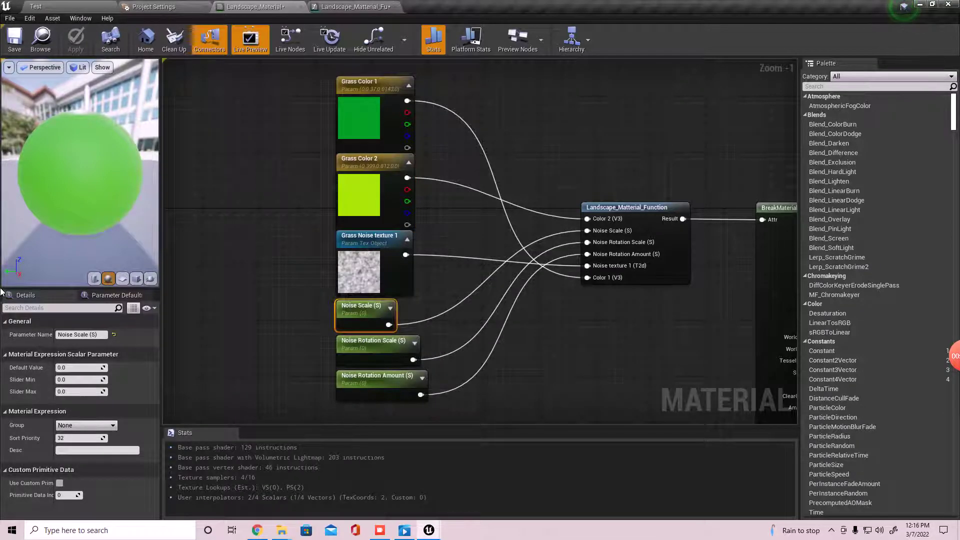
pyautogui.click(74, 372)
pyautogui.write('1')
pyautogui.press('Return')
pyautogui.click(372, 347)
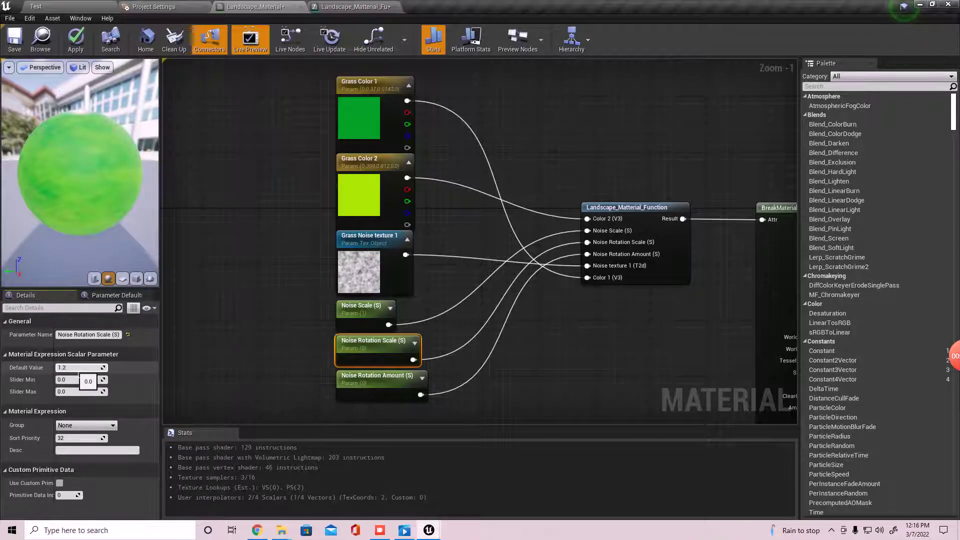
pyautogui.press('Return')
# - Set the default value of the Noise Rotation Amount parameter to 5
pyautogui.click(340, 381)
pyautogui.click(80, 369)
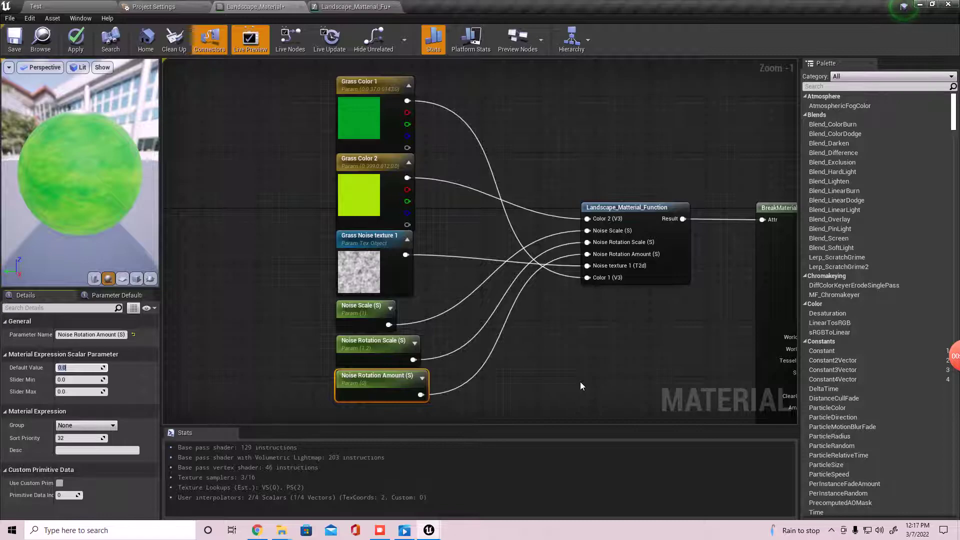
pyautogui.press('Return')
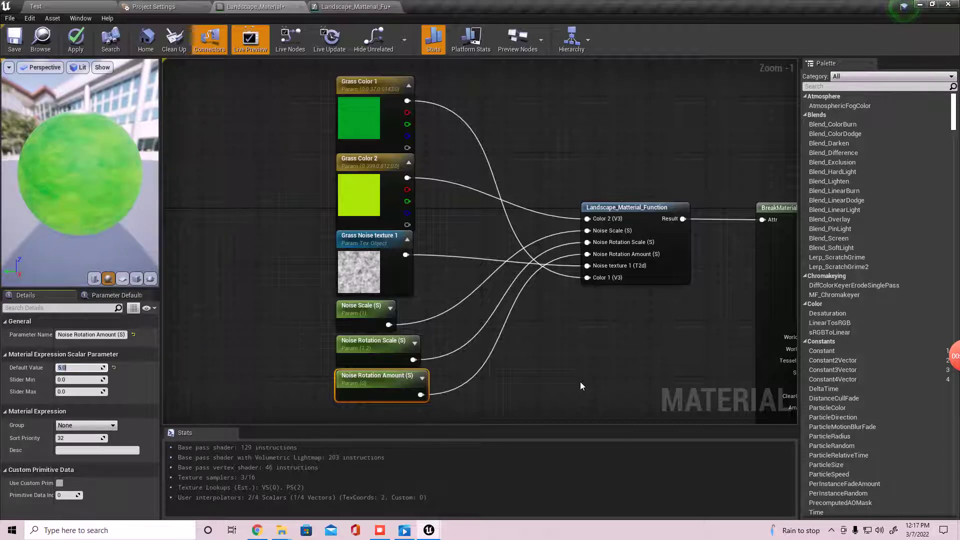
# - Apply the scalar parameter changes to Landscape_Material and inspect the landscape up close in the Test level
pyautogui.click(75, 37)
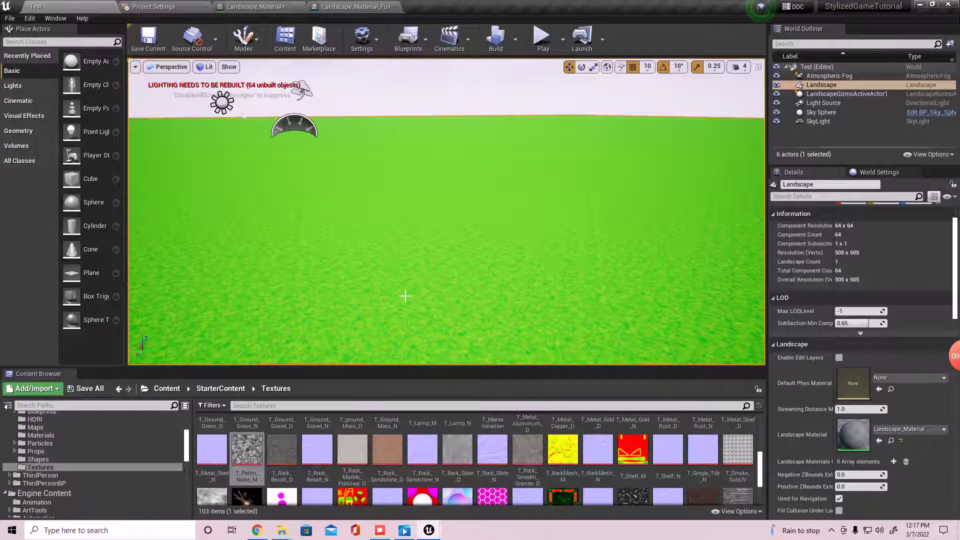
pyautogui.moveTo(405, 296); pyautogui.dragTo(408, 327, button='right')
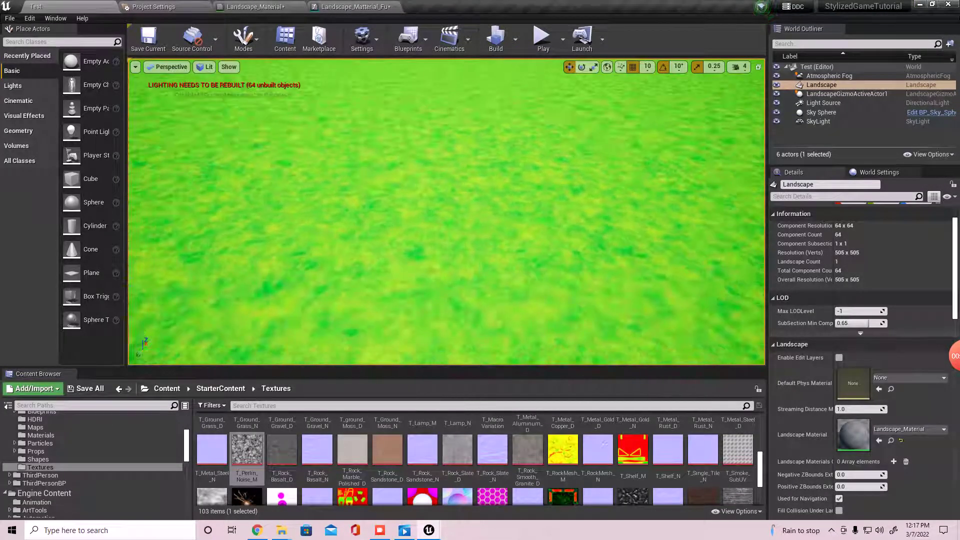
pyautogui.moveTo(410, 283); pyautogui.dragTo(411, 264, button='right')
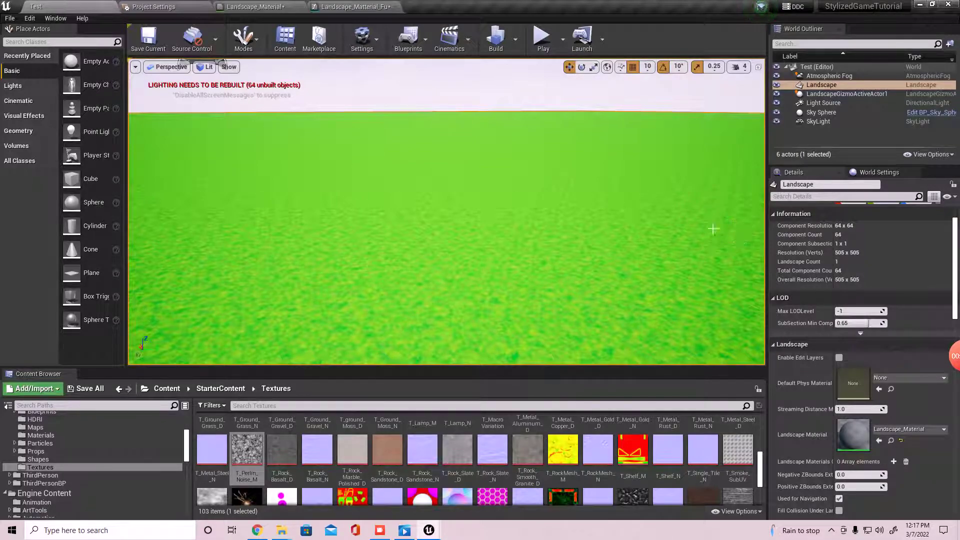
pyautogui.moveTo(411, 264)
pyautogui.mouseDown(button='right')
pyautogui.moveTo(411, 248)
pyautogui.moveTo(411, 270)
pyautogui.mouseUp(button='right')
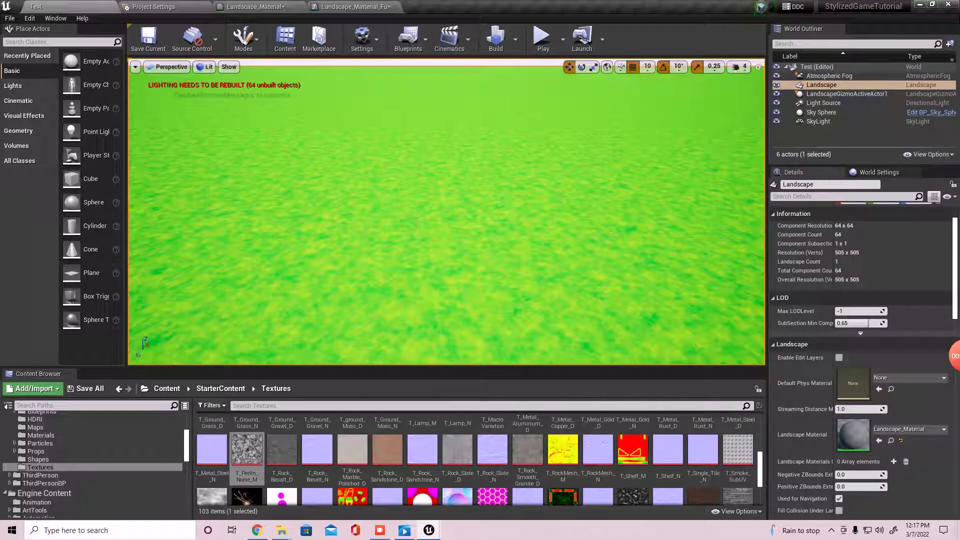
pyautogui.click(353, 7)
pyautogui.moveTo(539, 281); pyautogui.dragTo(473, 351, button='right')
pyautogui.click(70, 7)
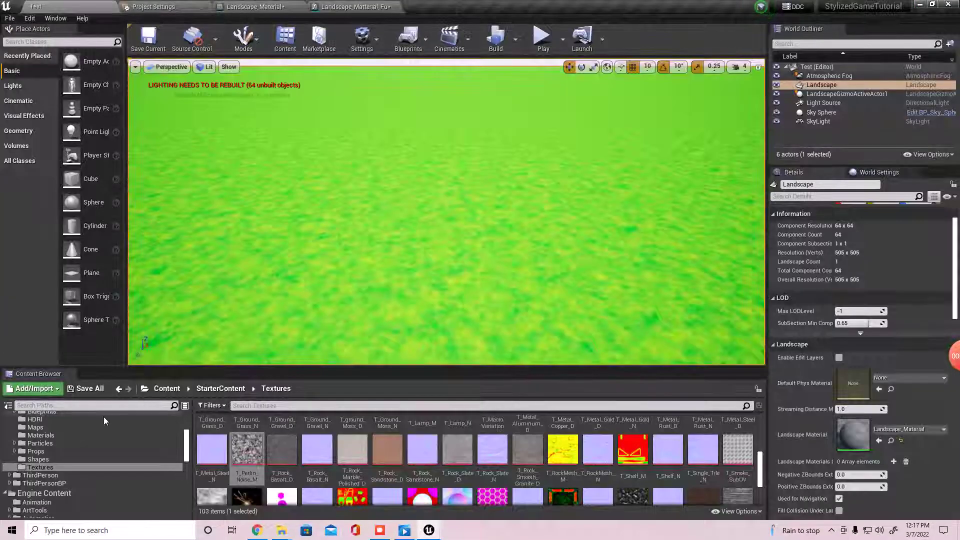
# - Create a material instance of Landscape_Material in My_Game_Files/Landscape/Materials and assign it as the landscape's material
pyautogui.scroll(5, 67, 460)
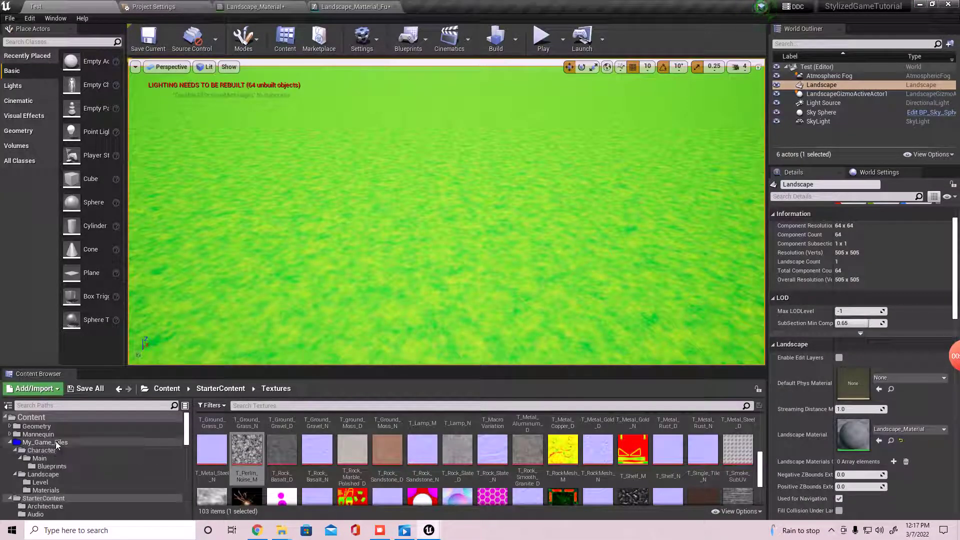
pyautogui.click(56, 442)
pyautogui.doubleClick(247, 433)
pyautogui.doubleClick(250, 436)
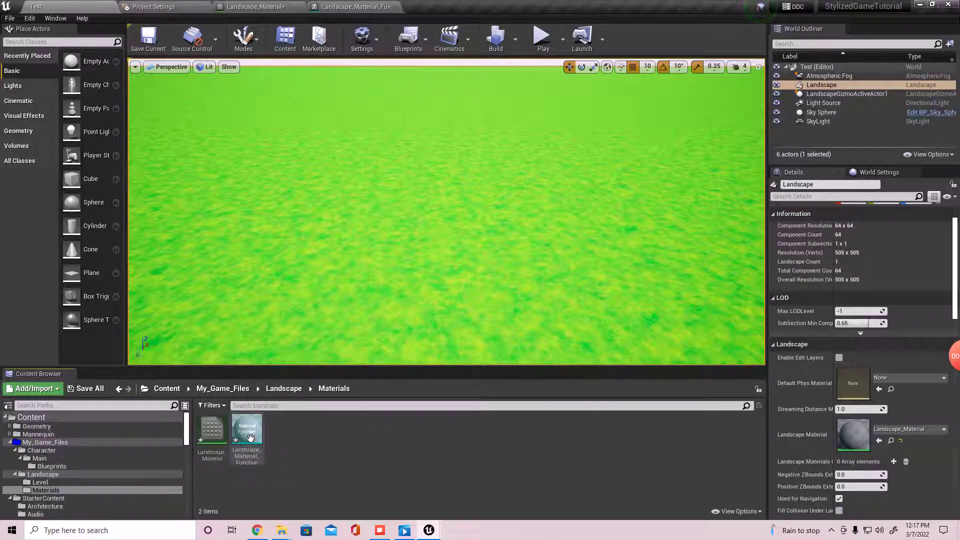
pyautogui.rightClick(214, 442)
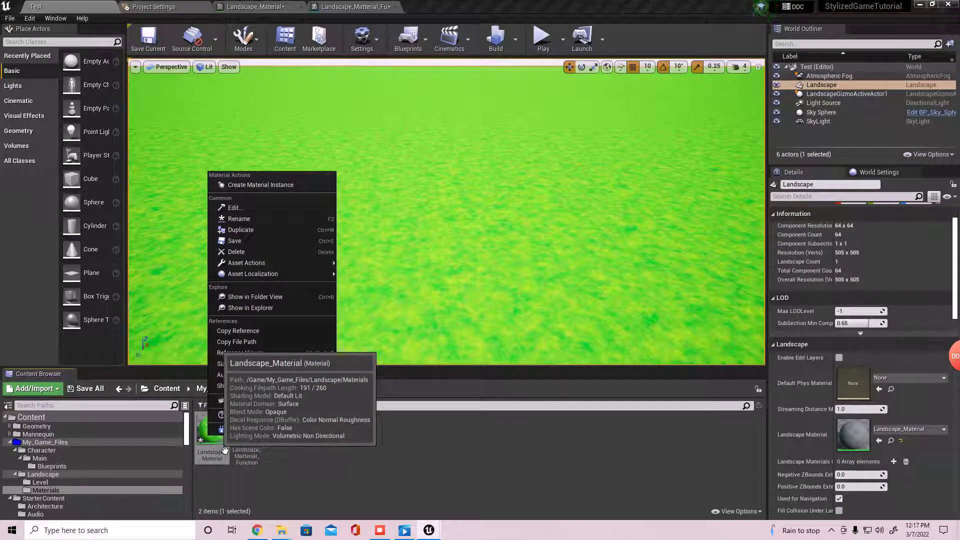
pyautogui.click(249, 185)
pyautogui.press('Return')
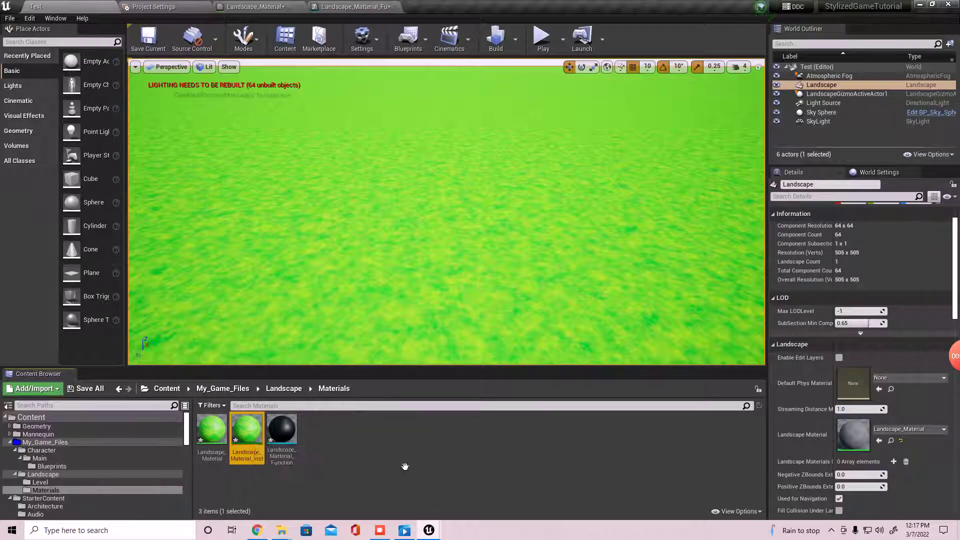
pyautogui.moveTo(247, 430); pyautogui.dragTo(857, 435)
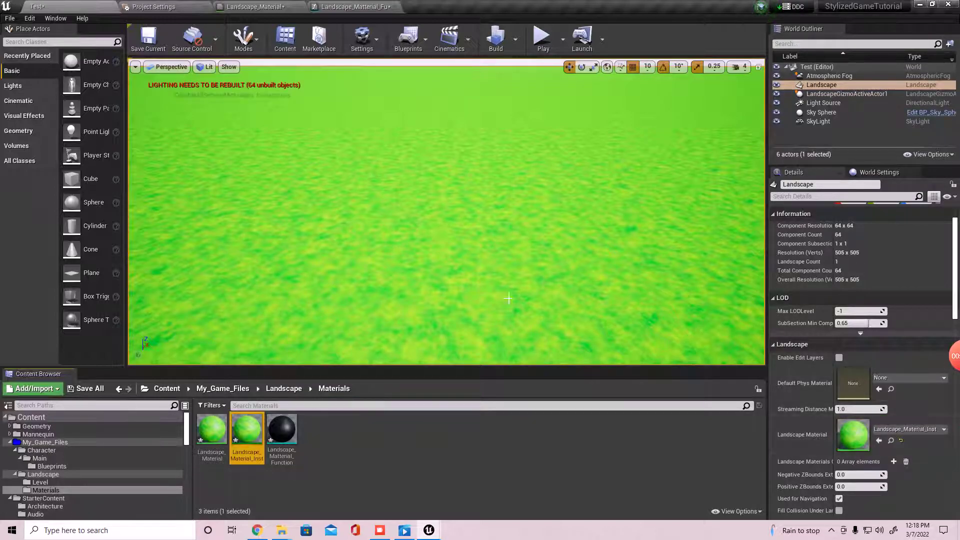
# - Open Landscape_Material_Inst and compare its exposed parameters with the node graph of Landscape_Material
pyautogui.doubleClick(256, 437)
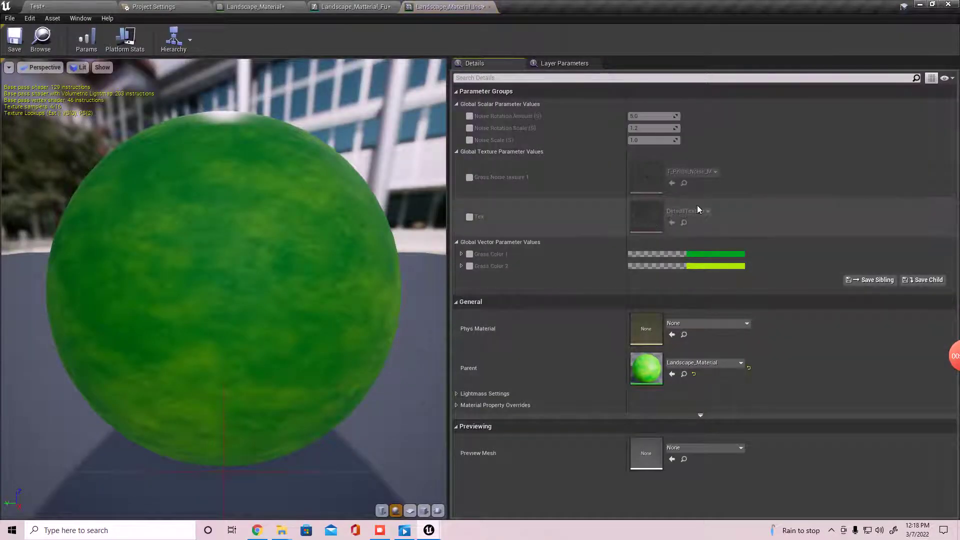
pyautogui.click(82, 9)
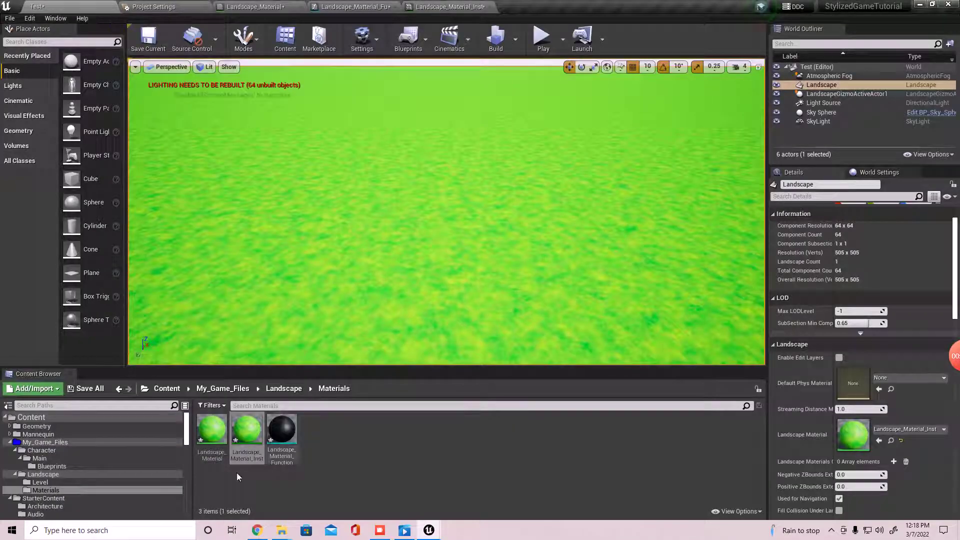
pyautogui.doubleClick(214, 434)
pyautogui.moveTo(665, 209); pyautogui.dragTo(587, 221, button='right')
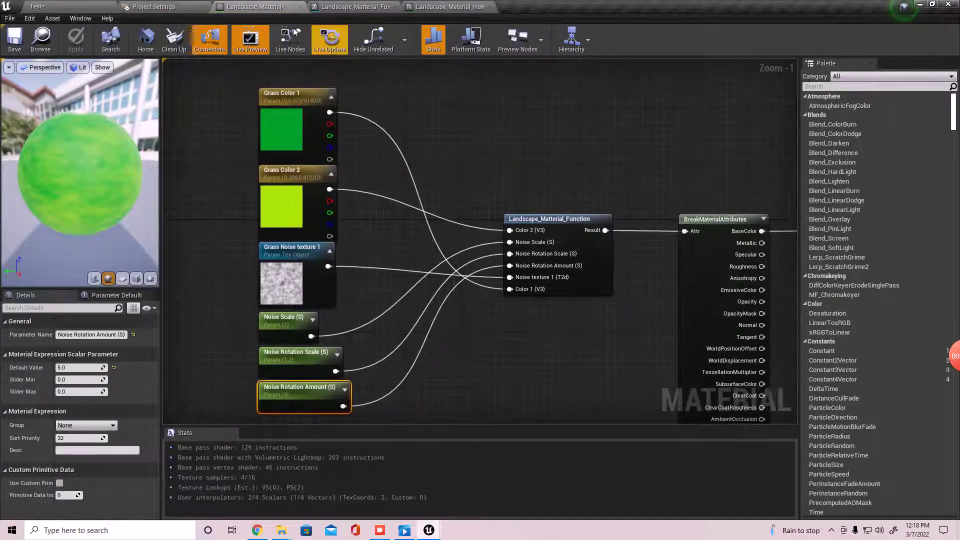
pyautogui.click(79, 7)
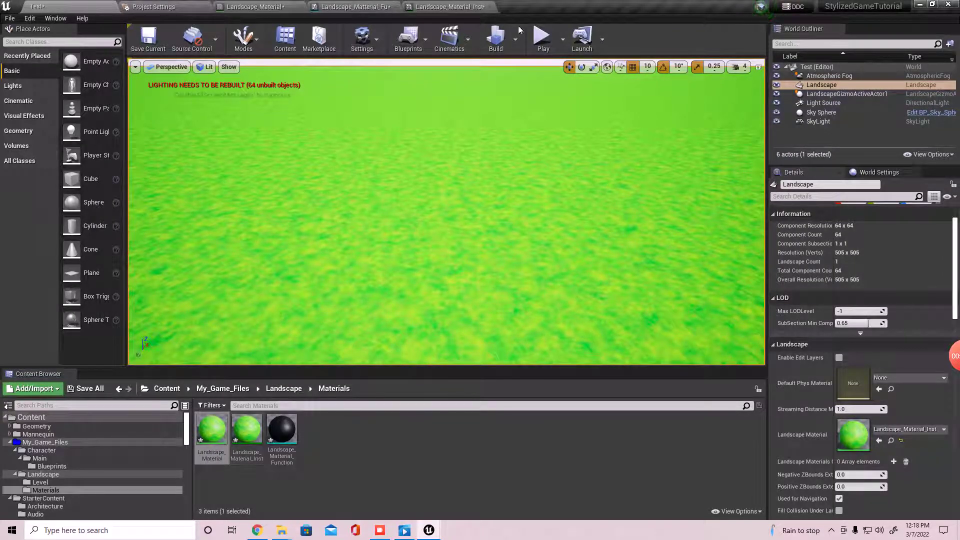
# - Undock the Landscape_Material_Inst editor into a narrower floating window and bring up the Test level behind it
pyautogui.click(442, 6)
pyautogui.moveTo(442, 5); pyautogui.dragTo(565, 166)
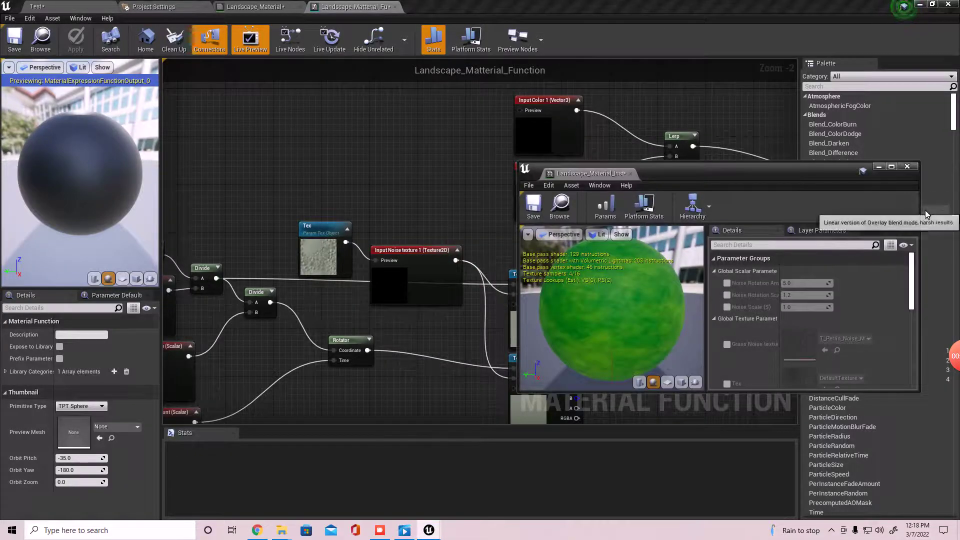
pyautogui.moveTo(919, 220); pyautogui.dragTo(859, 231)
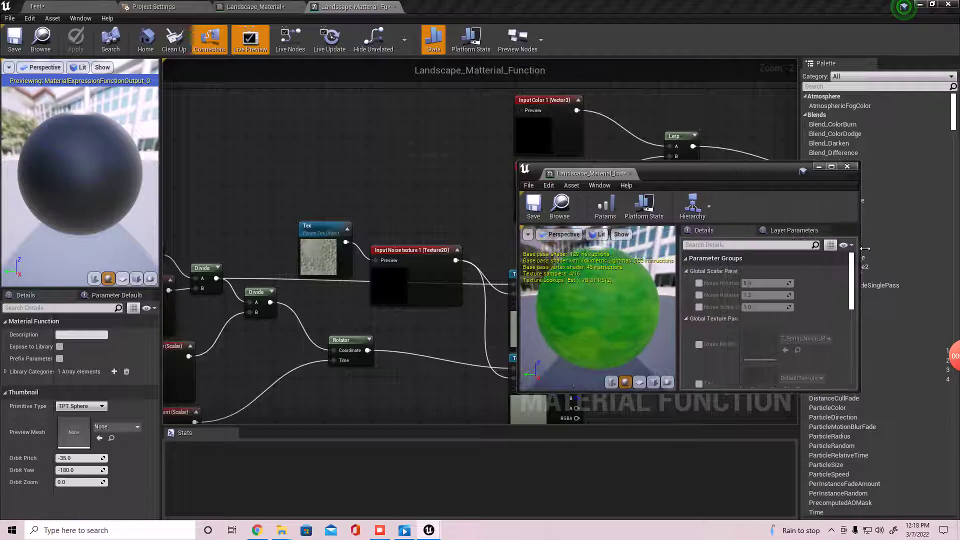
pyautogui.click(55, 6)
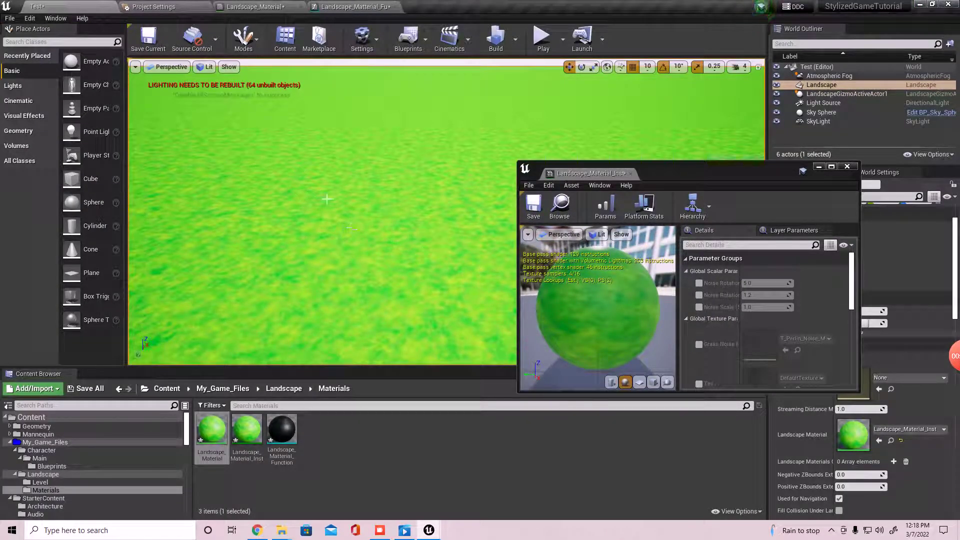
# - Enable the instance overrides for Noise Rotation Amount, Noise Rotation Scale, Noise Scale, Grass Noise texture 1 and Grass Color 1
pyautogui.click(698, 284)
pyautogui.click(699, 283)
pyautogui.click(698, 295)
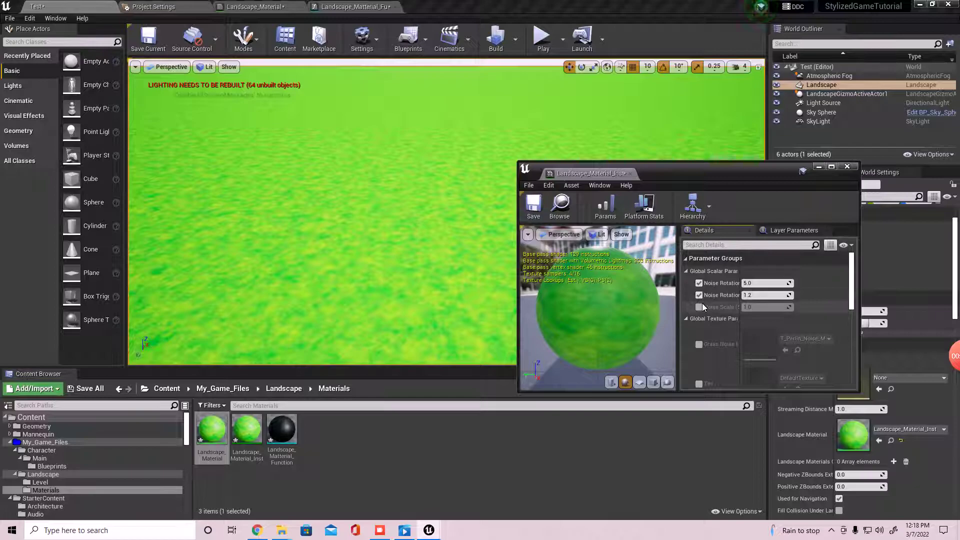
pyautogui.click(699, 307)
pyautogui.scroll(-1, 737, 310)
pyautogui.click(699, 329)
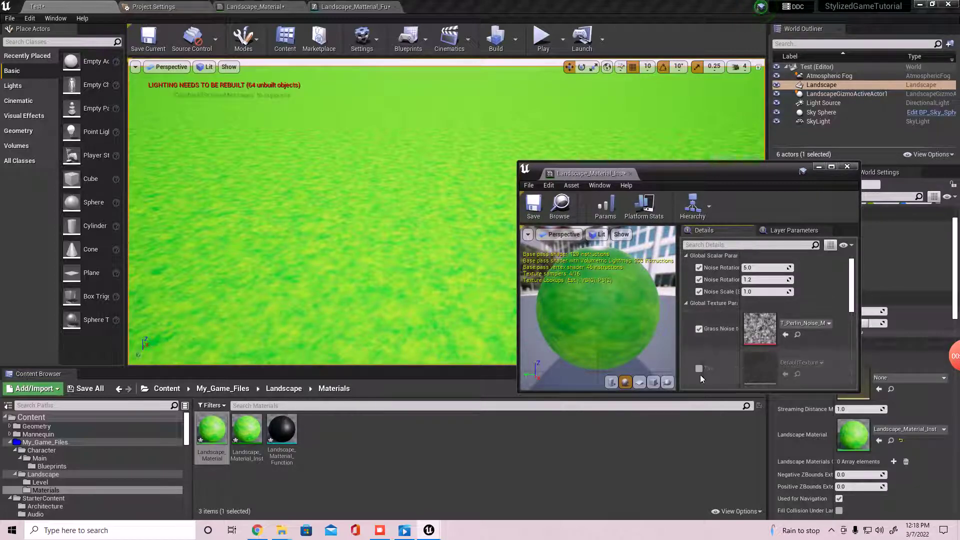
pyautogui.scroll(-2, 699, 365)
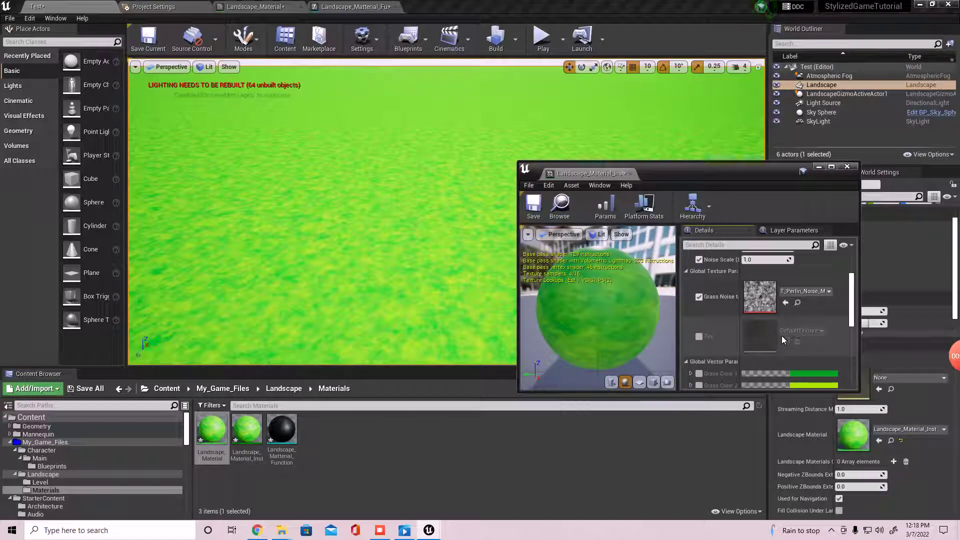
pyautogui.scroll(-2, 708, 334)
pyautogui.click(699, 340)
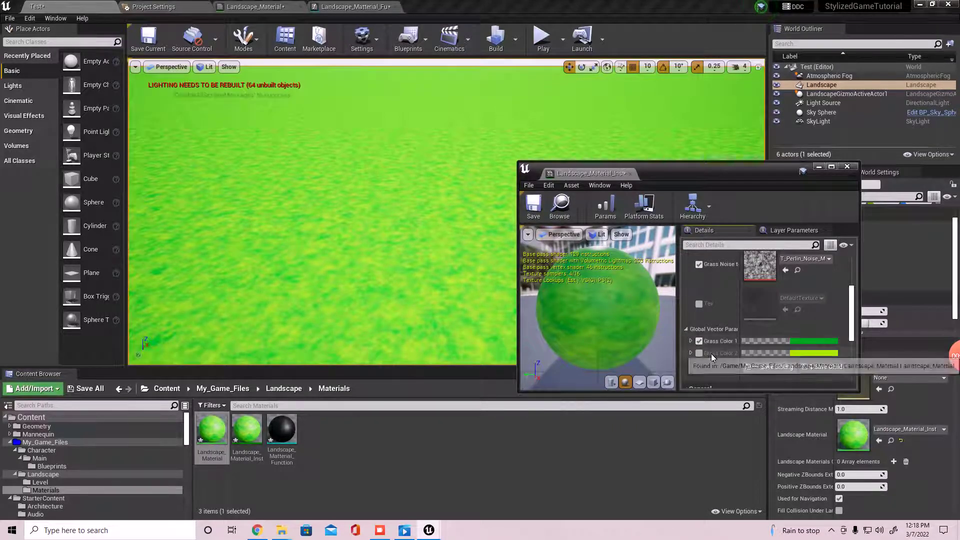
# - Set the Noise Rotation Scale of Landscape_Material_Inst to 25
pyautogui.moveTo(425, 202); pyautogui.dragTo(392, 220, button='right')
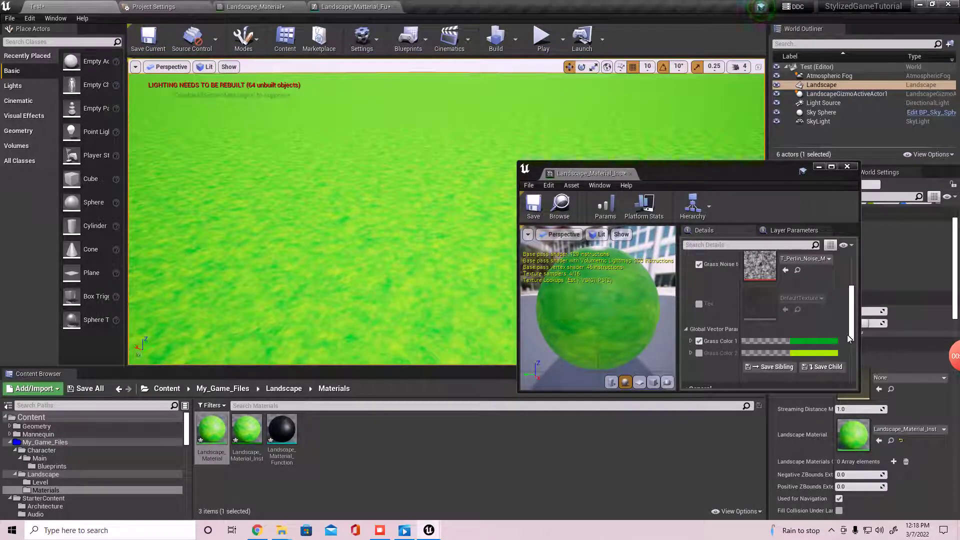
pyautogui.scroll(3, 777, 277)
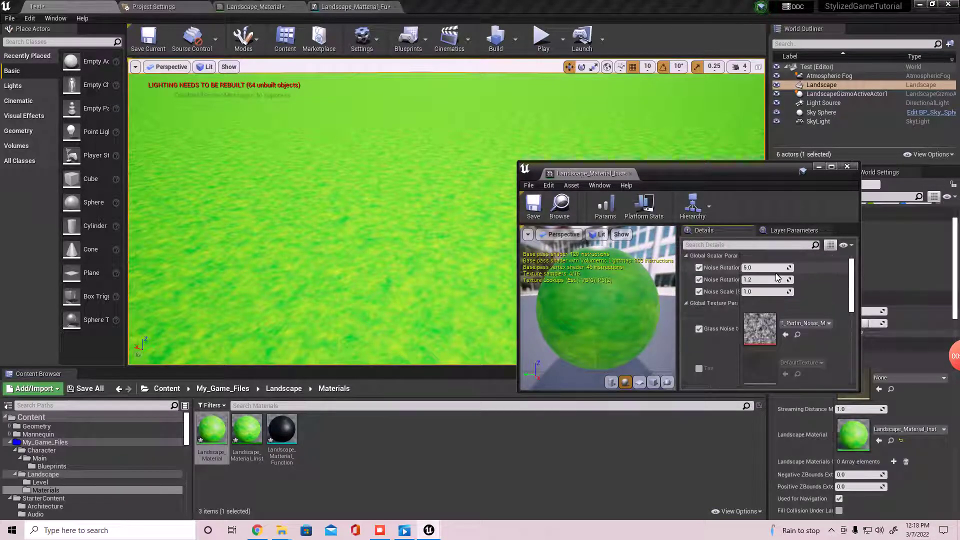
pyautogui.scroll(1, 785, 276)
pyautogui.moveTo(765, 294)
pyautogui.mouseDown()
pyautogui.moveTo(809, 295)
pyautogui.moveTo(768, 294)
pyautogui.mouseUp()
pyautogui.moveTo(767, 294)
pyautogui.mouseDown()
pyautogui.moveTo(817, 294)
pyautogui.moveTo(768, 295)
pyautogui.mouseUp()
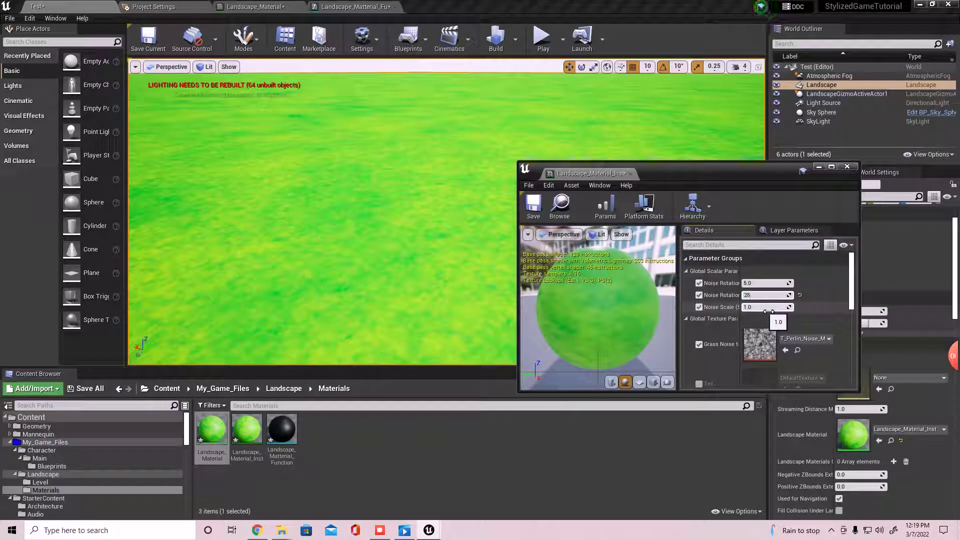
pyautogui.press('Return')
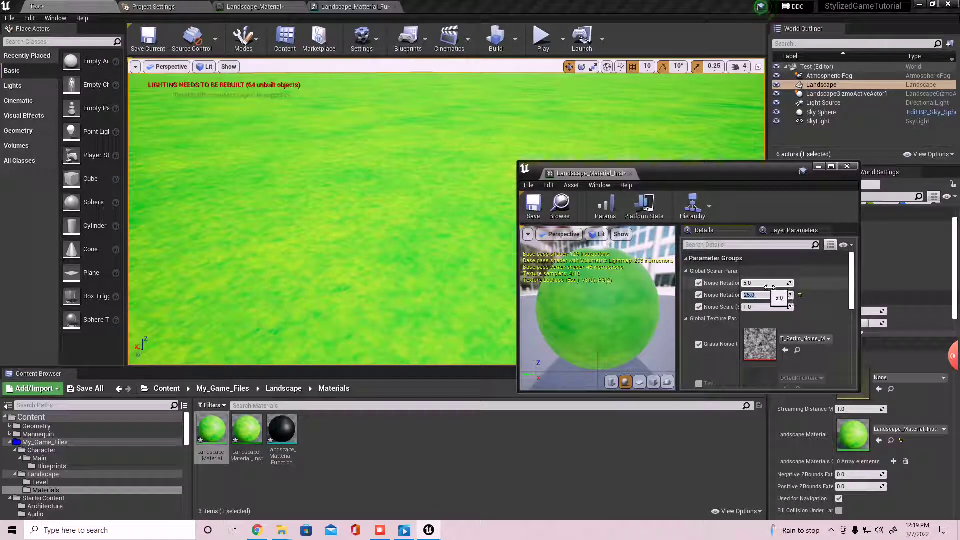
# - Set the Noise Rotation Amount of Landscape_Material_Inst to 10
pyautogui.moveTo(753, 284); pyautogui.dragTo(769, 283)
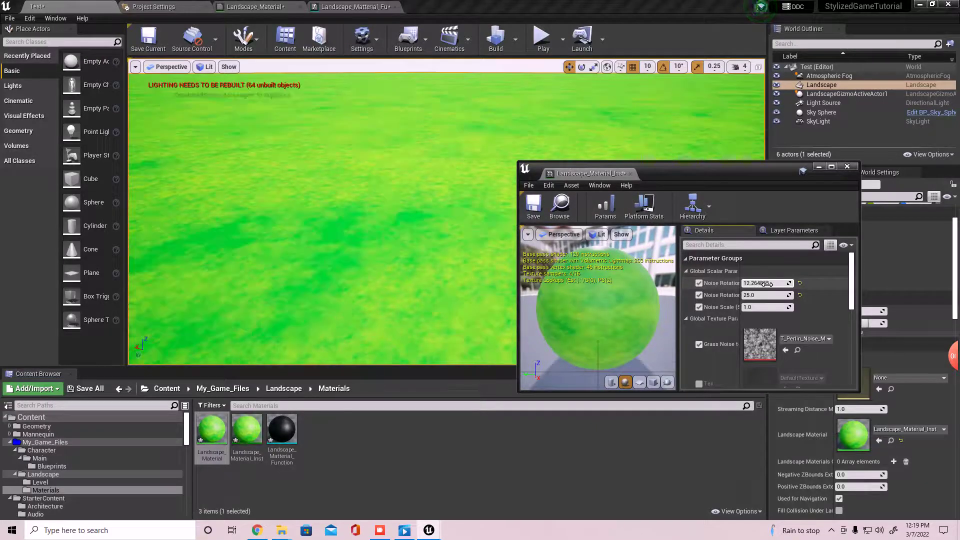
pyautogui.click(767, 284)
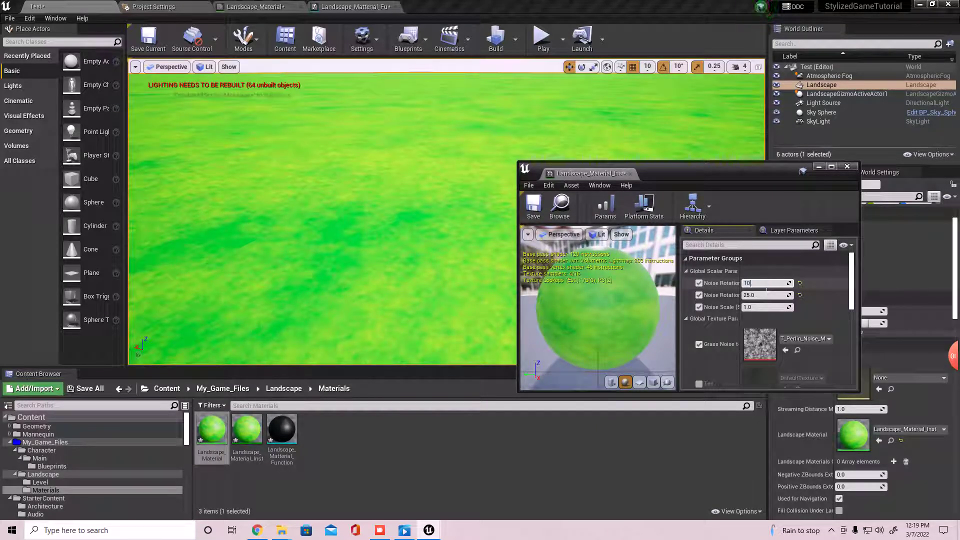
pyautogui.write('10')
pyautogui.press('Return')
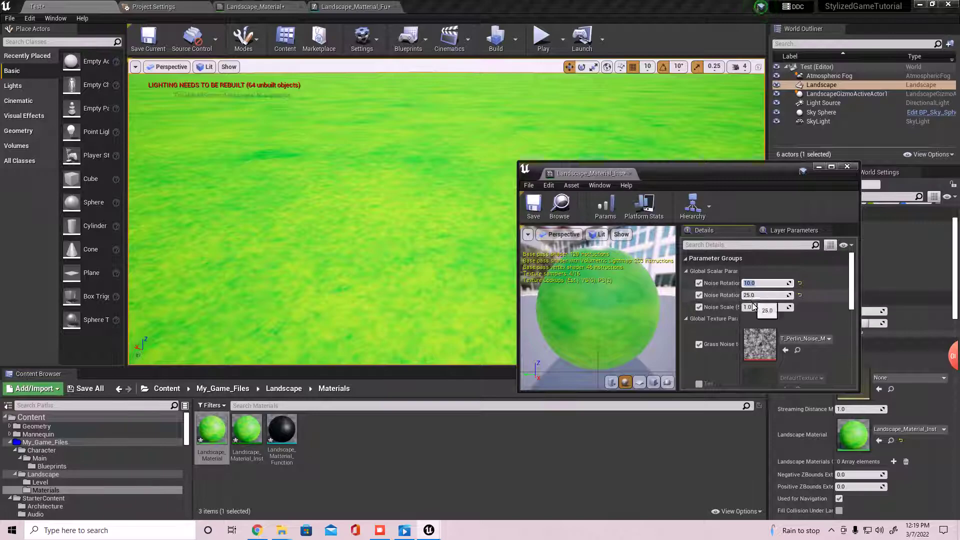
# - Compare Noise Scale values of 1 and 2 on the landscape and set the instance's Noise Scale to 2
pyautogui.moveTo(320, 220); pyautogui.dragTo(322, 212, button='right')
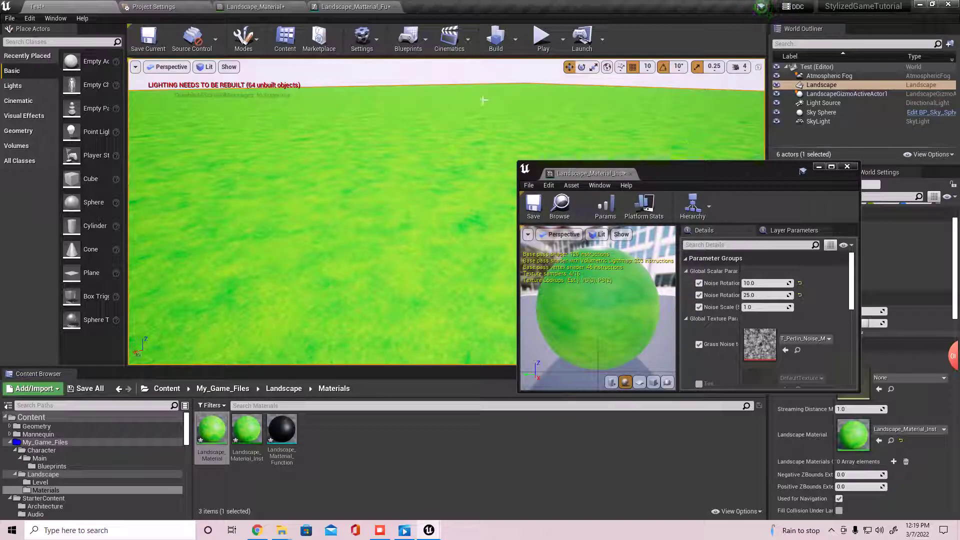
pyautogui.moveTo(249, 161); pyautogui.dragTo(361, 195, button='right')
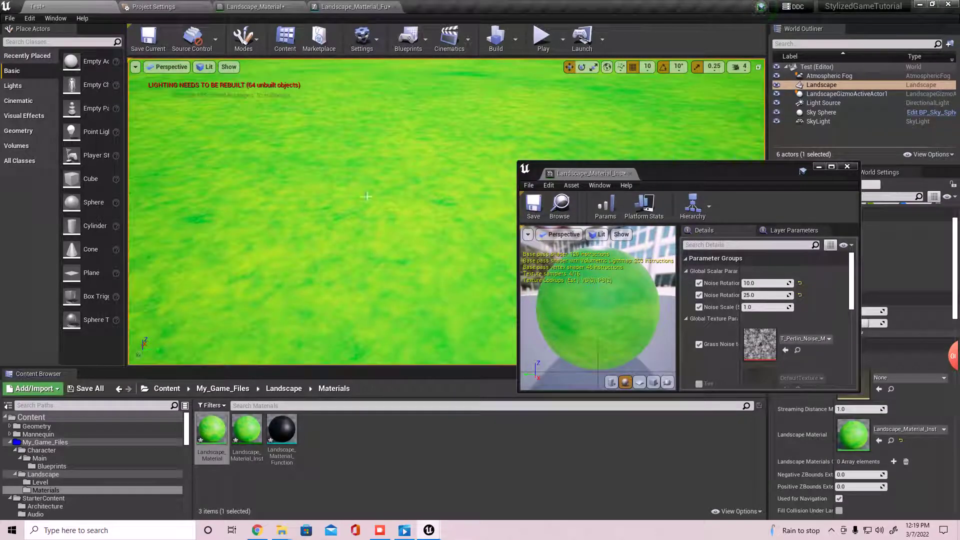
pyautogui.click(776, 307)
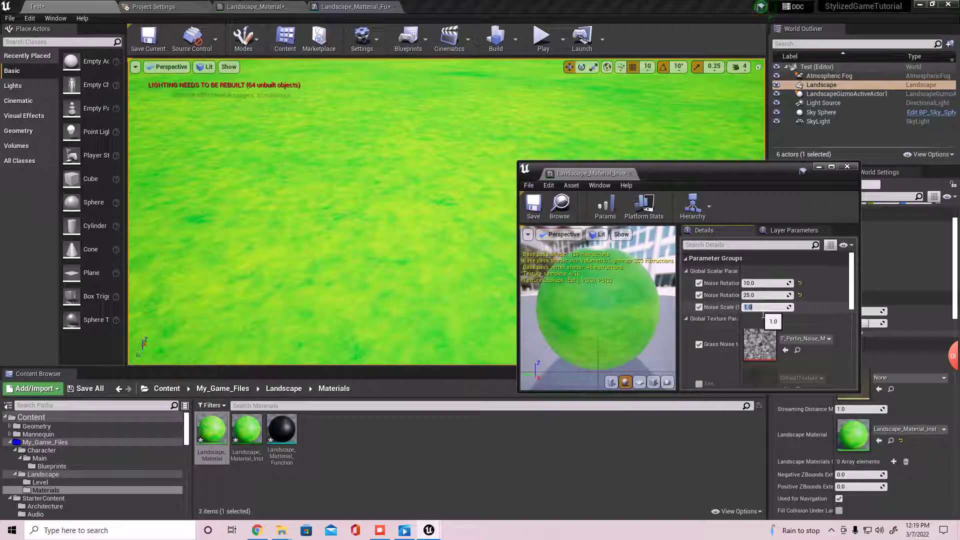
pyautogui.press('Return')
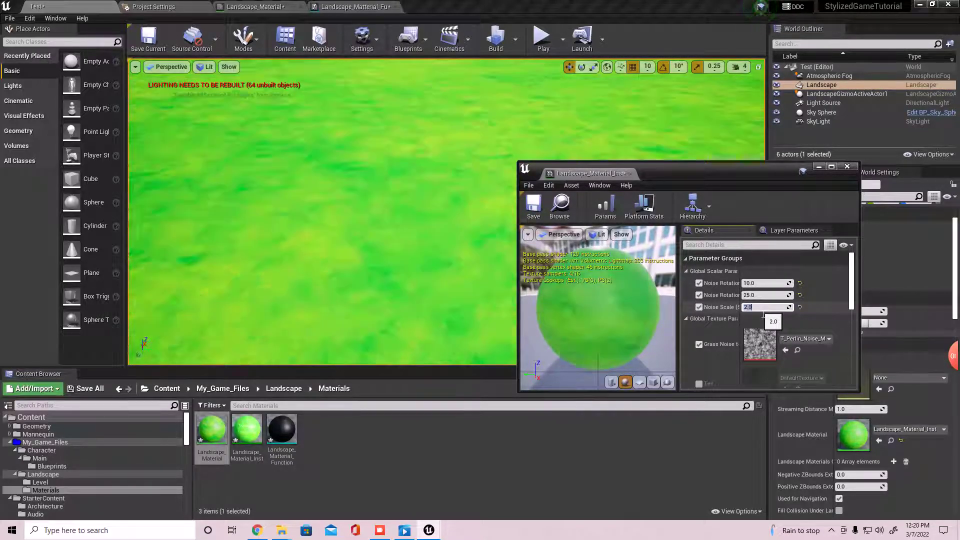
pyautogui.write('1')
pyautogui.press('Return')
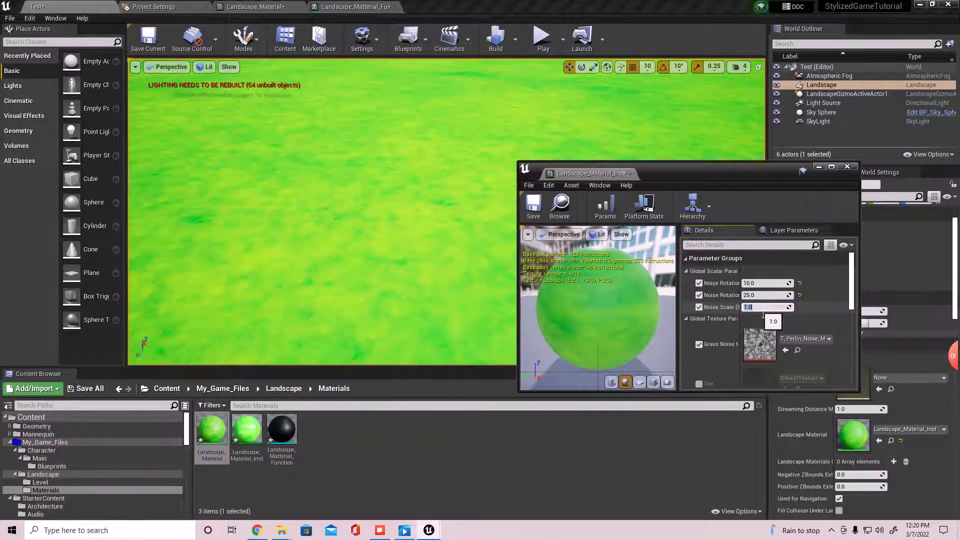
pyautogui.write('2')
pyautogui.press('Return')
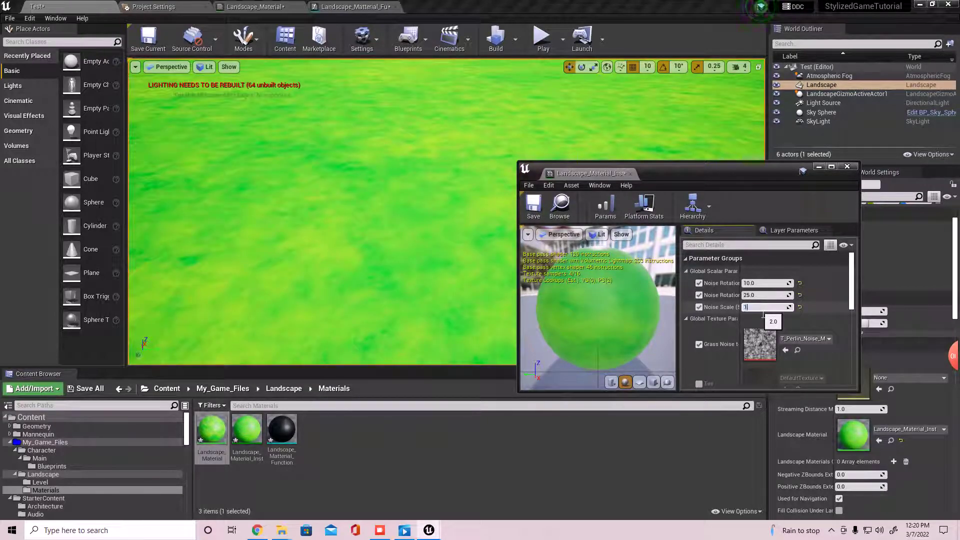
pyautogui.write('1')
pyautogui.press('Return')
pyautogui.write('2')
pyautogui.press('Return')
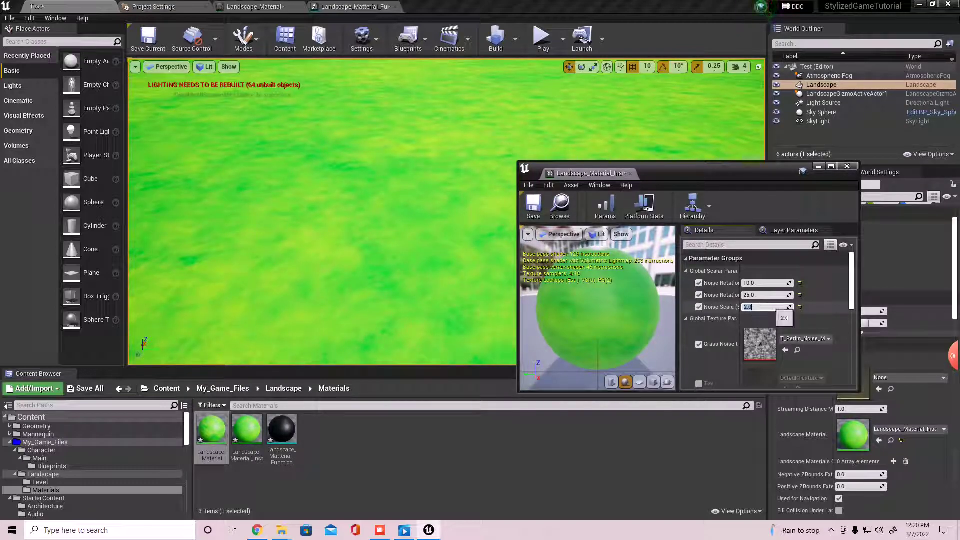
# - Set the instance's Noise Rotation Scale to 15 and inspect the grass pattern across the landscape
pyautogui.click(778, 299)
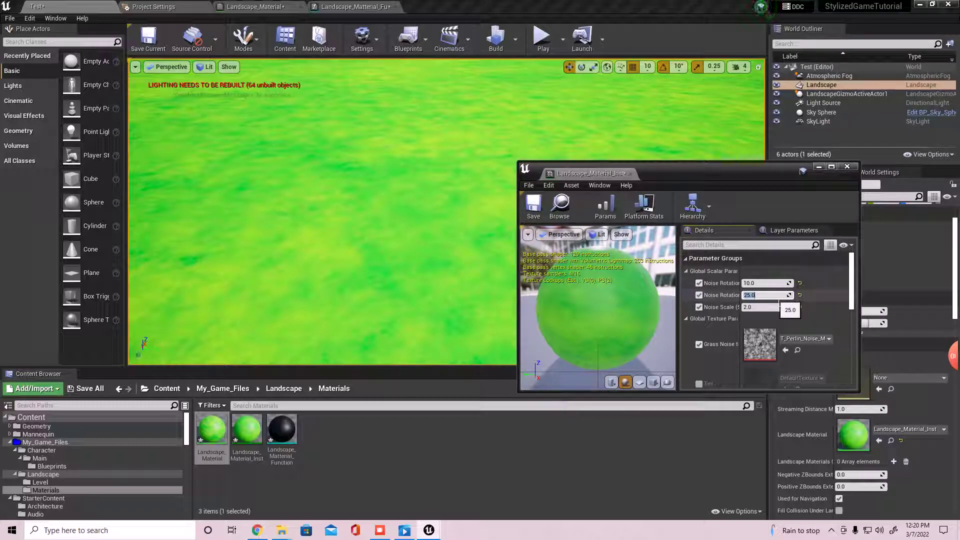
pyautogui.press('Return')
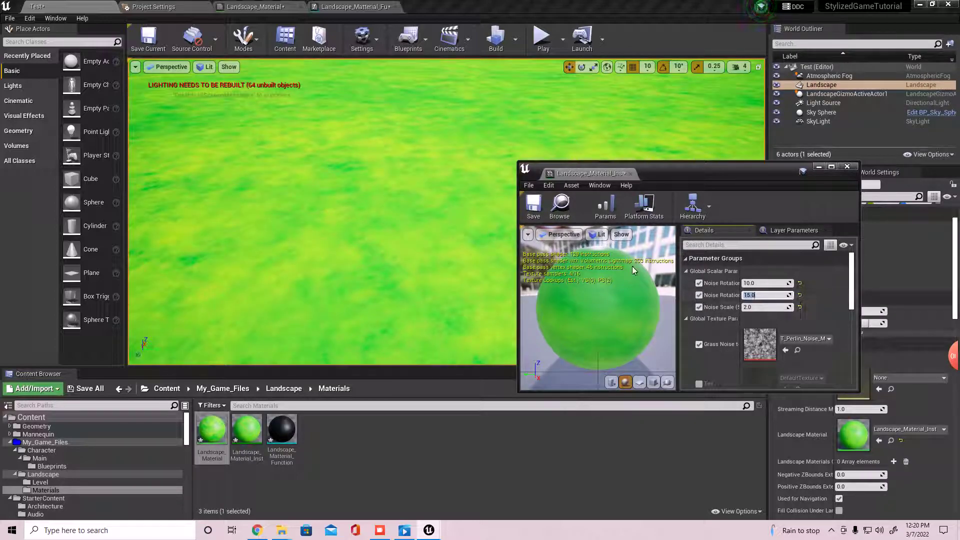
pyautogui.moveTo(386, 229); pyautogui.dragTo(385, 167, button='right')
pyautogui.press('s')
pyautogui.press('q')
pyautogui.moveTo(384, 227); pyautogui.dragTo(384, 232, button='right')
pyautogui.press('w')
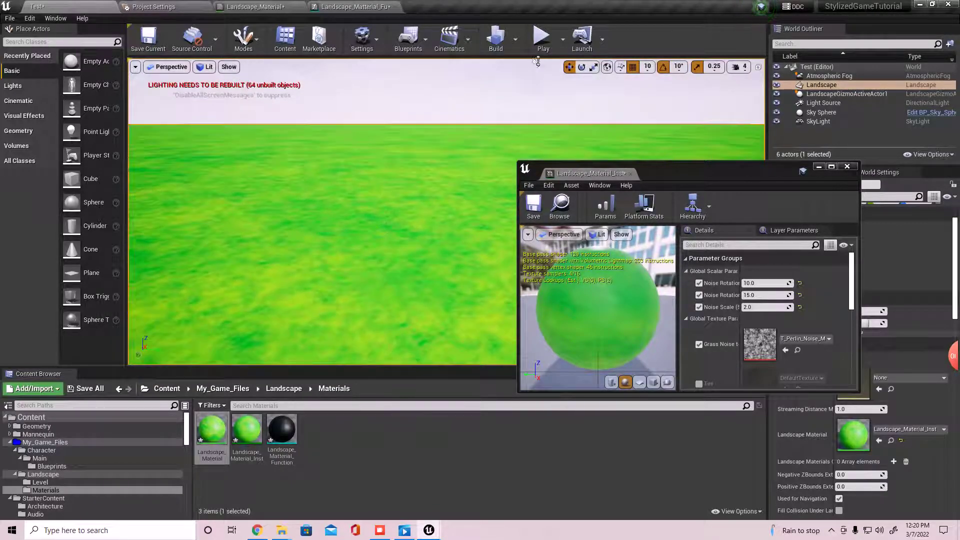
# - Dock the floating Landscape_Material_Inst editor alongside the other open editors and return to the Test level
pyautogui.moveTo(718, 175); pyautogui.dragTo(552, 4)
pyautogui.click(346, 7)
pyautogui.click(72, 6)
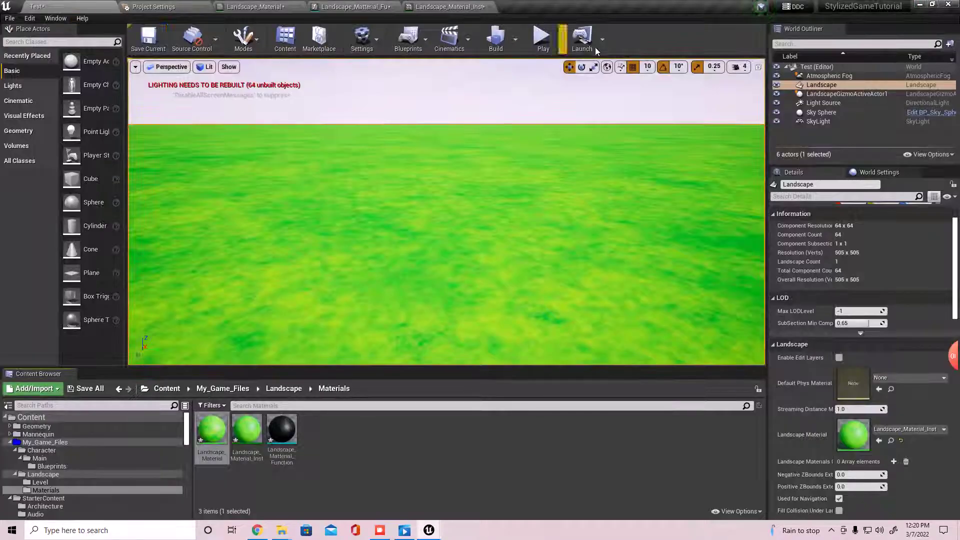
# - Play-test the Test level by moving the character across the grass landscape, and end the play session
pyautogui.click(542, 37)
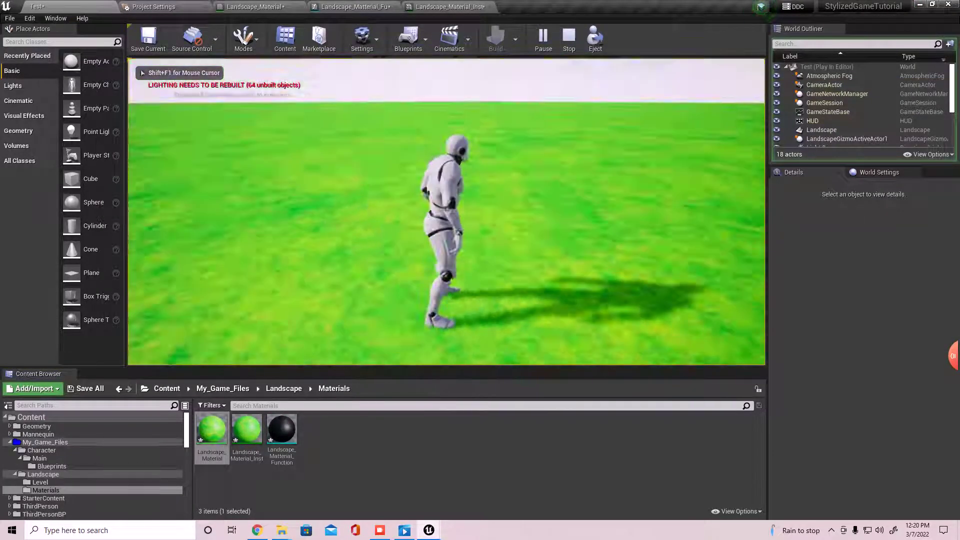
pyautogui.press('w')
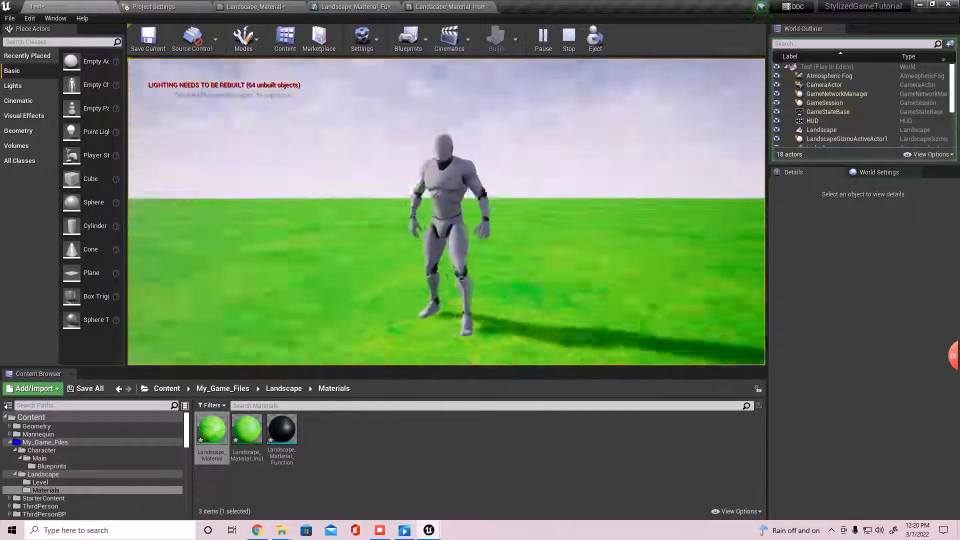
pyautogui.press('Escape')
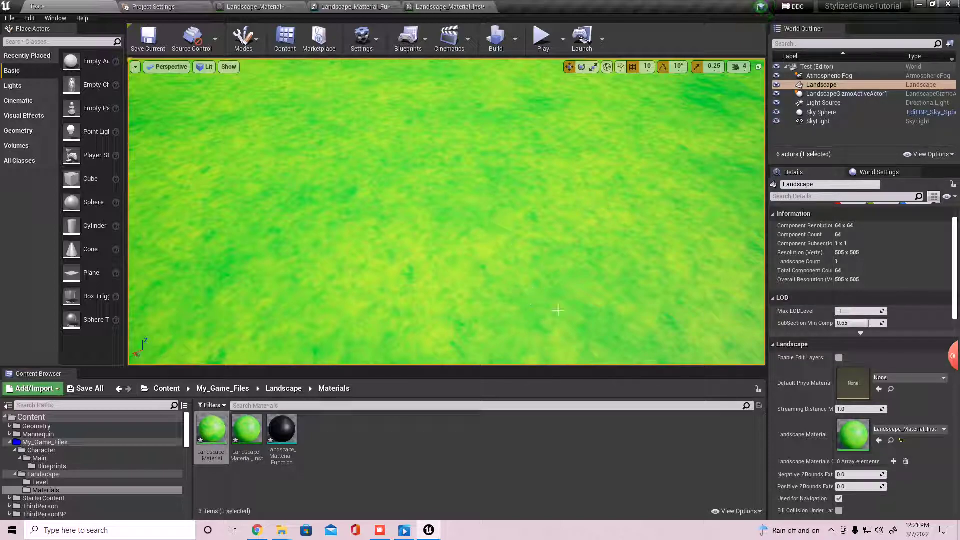
pyautogui.moveTo(558, 312); pyautogui.dragTo(617, 282, button='right')
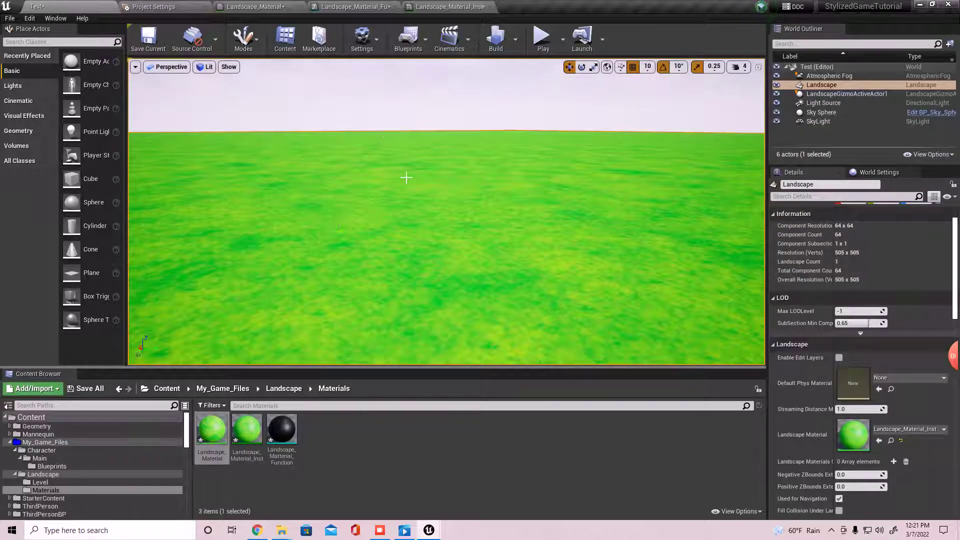
pyautogui.moveTo(438, 174); pyautogui.dragTo(515, 184, button='right')
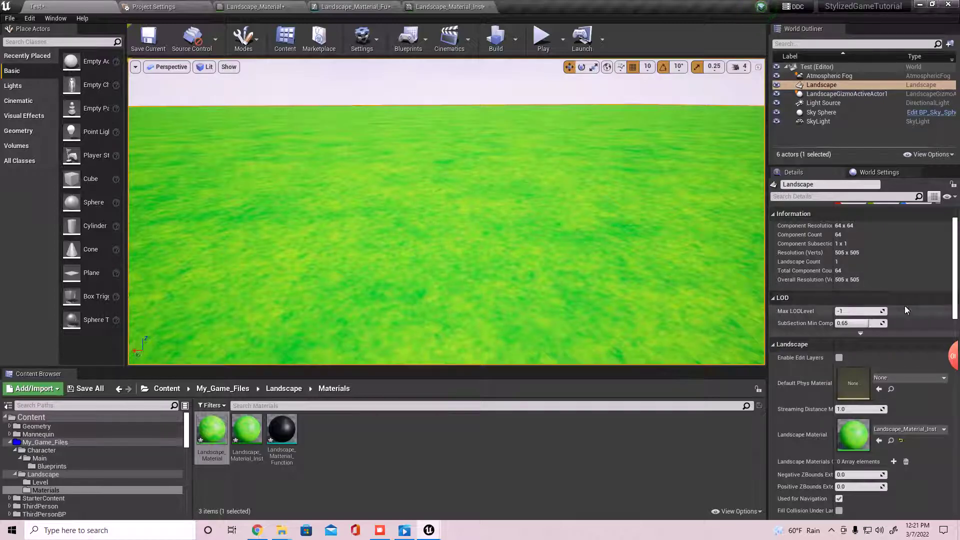
pyautogui.moveTo(848, 367)
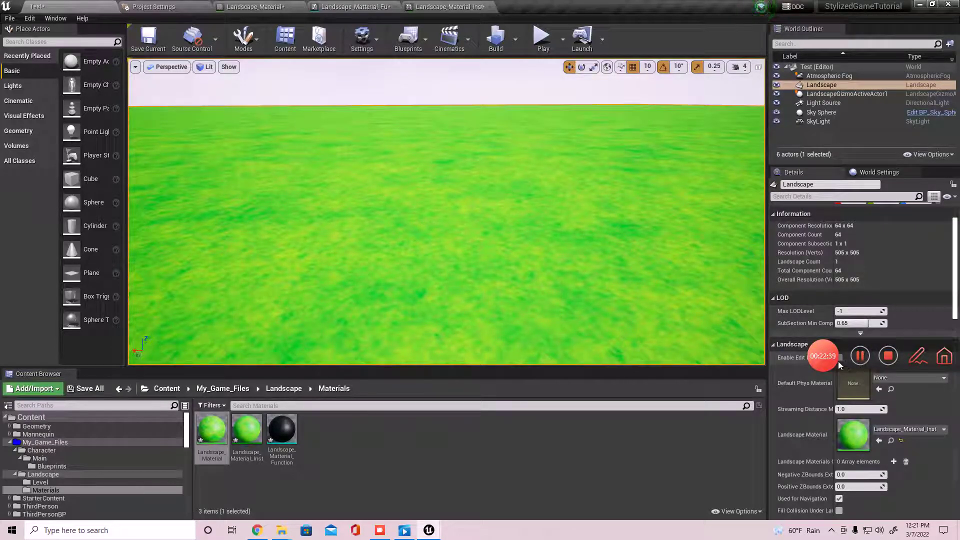